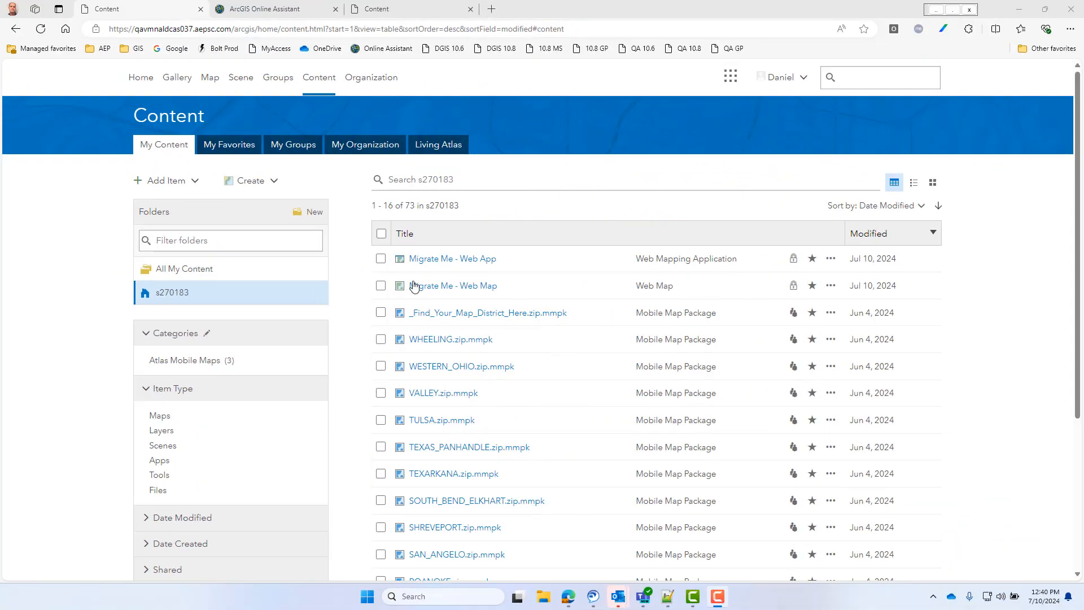
- Launch the Migrate Me - Web App application and examine the sublayers of DISTRIBUTION in its layer list
{"action": "left_click", "coordinate": [462, 260]}
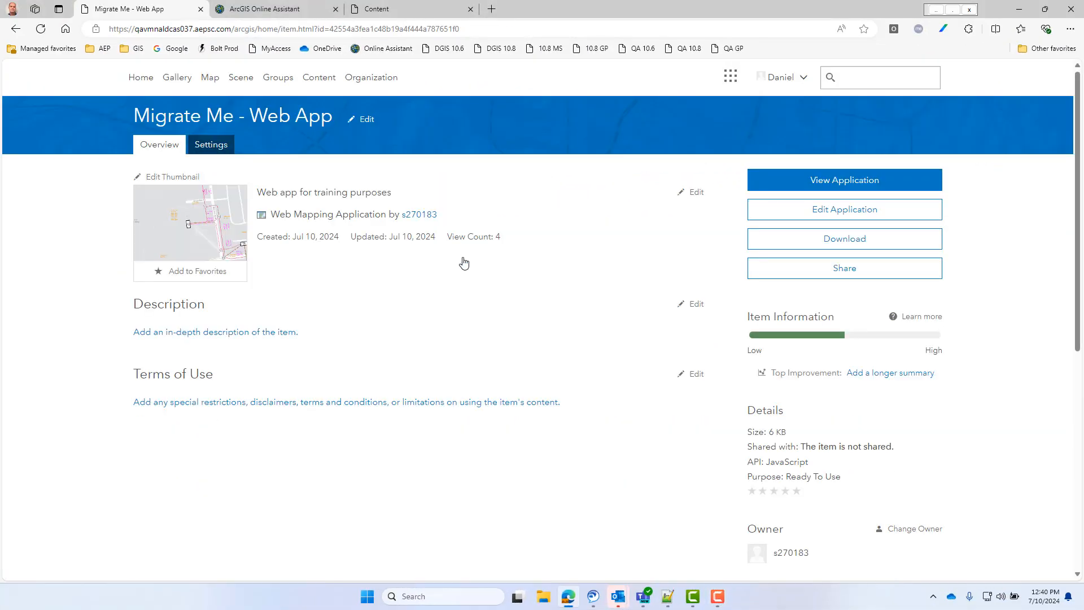
{"action": "left_click", "coordinate": [186, 203]}
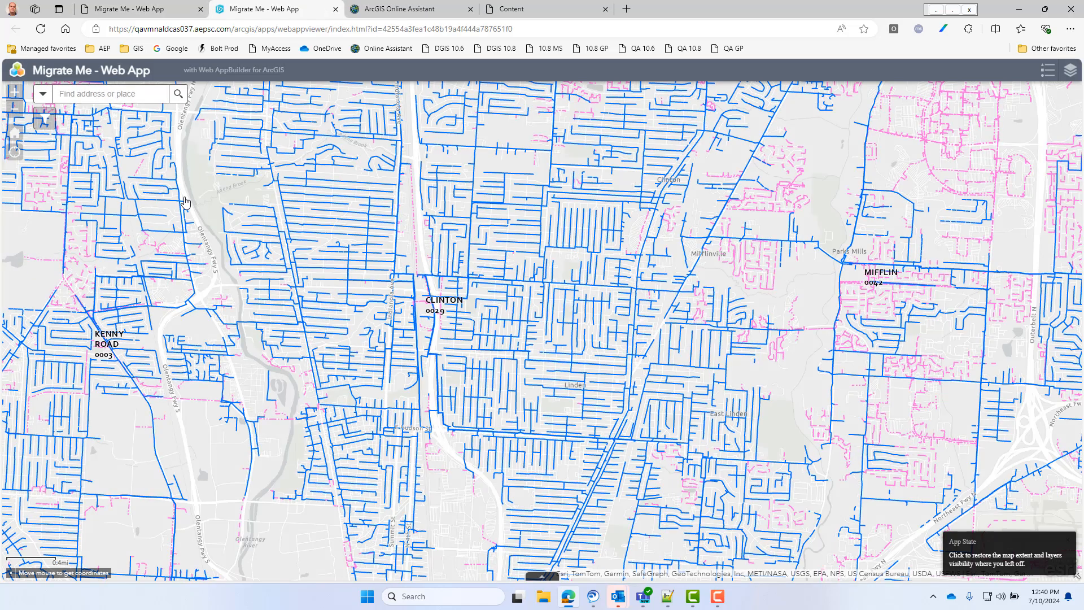
{"action": "left_click", "coordinate": [1070, 71]}
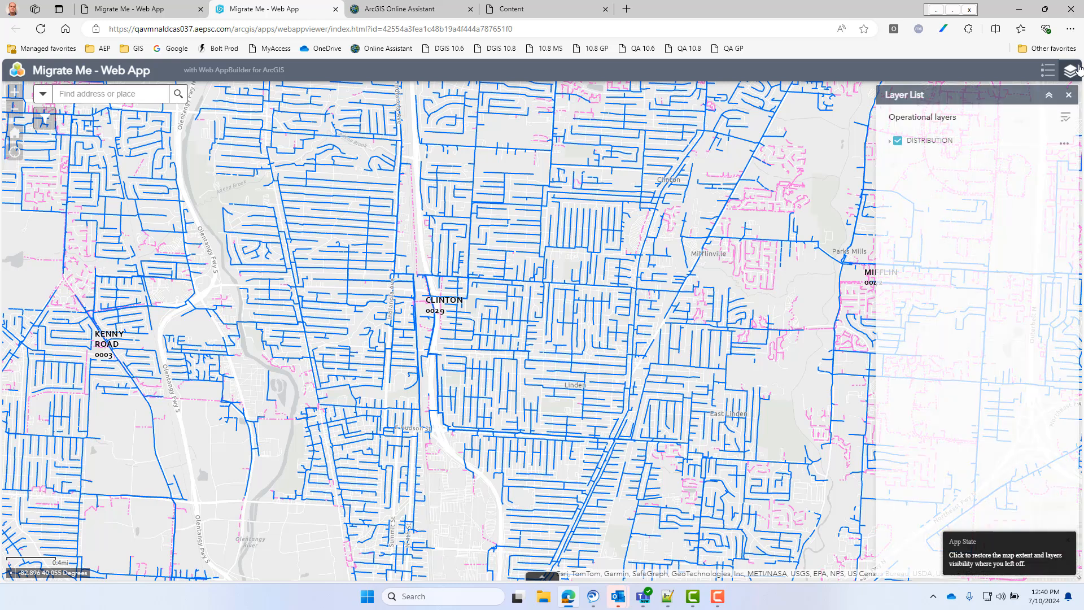
{"action": "left_click", "coordinate": [890, 141]}
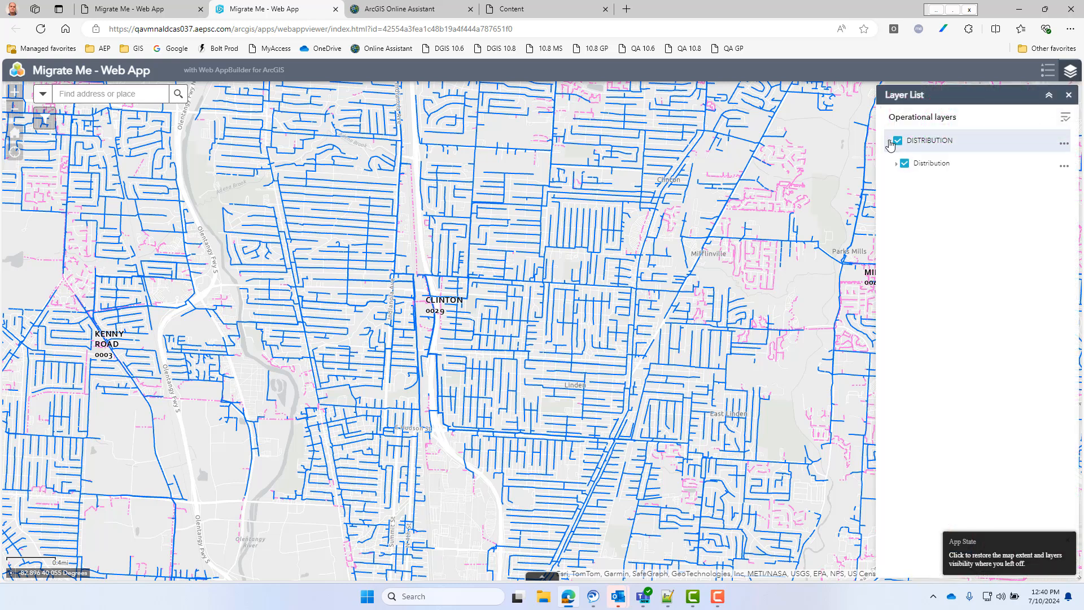
{"action": "left_click", "coordinate": [895, 165]}
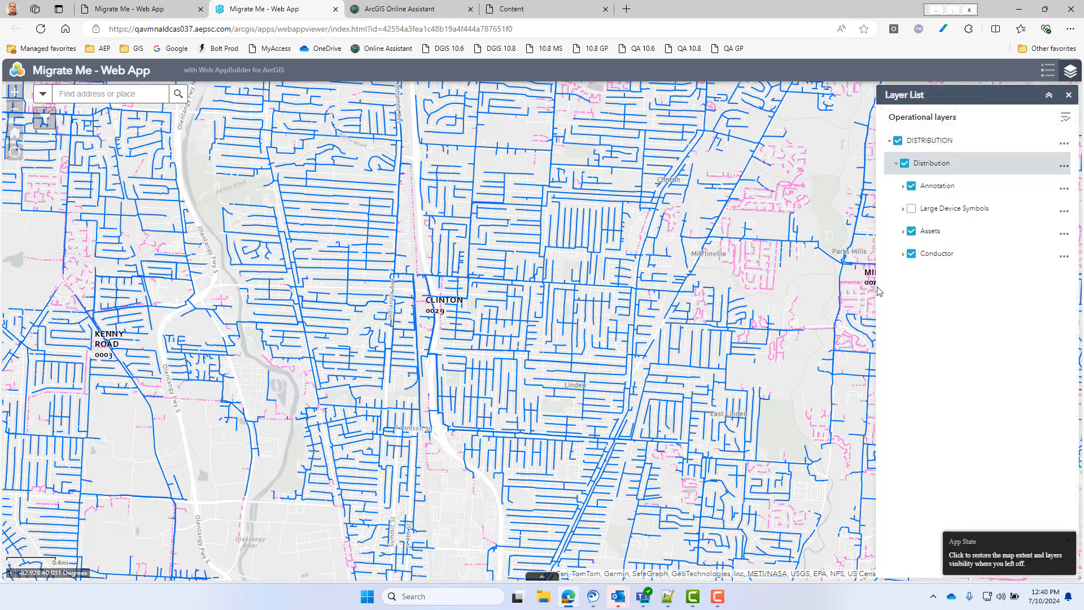
{"action": "left_click", "coordinate": [1069, 94]}
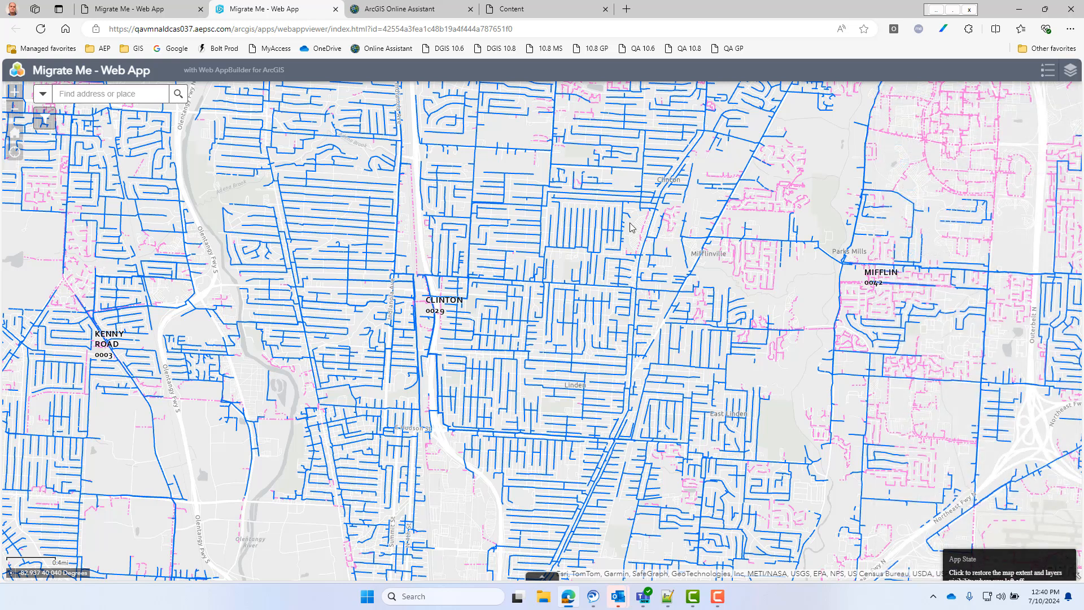
- Open the app's filter and copy the Circuit ID of the CLINTON, F-2904 primary line from its map pop-up
{"action": "left_click", "coordinate": [45, 121]}
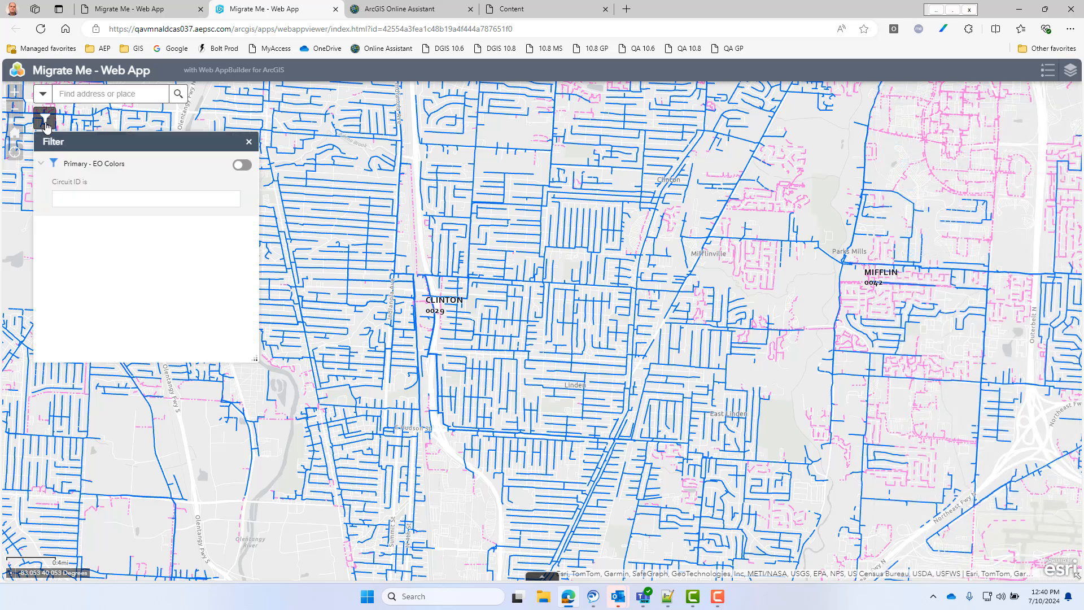
{"action": "left_click", "coordinate": [459, 329]}
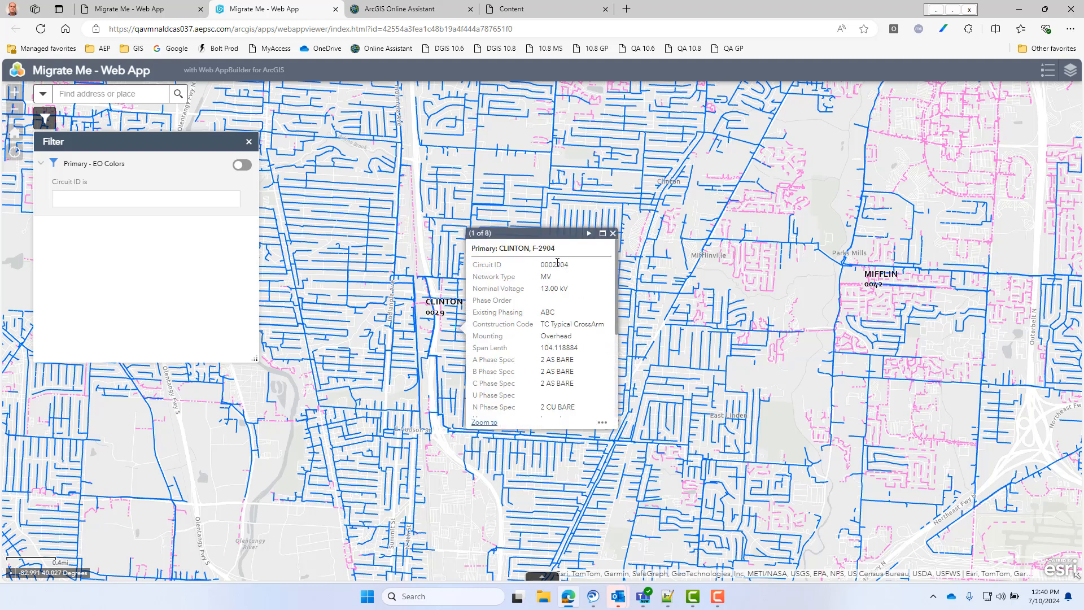
{"action": "double_click", "coordinate": [557, 264]}
{"action": "right_click", "coordinate": [556, 263]}
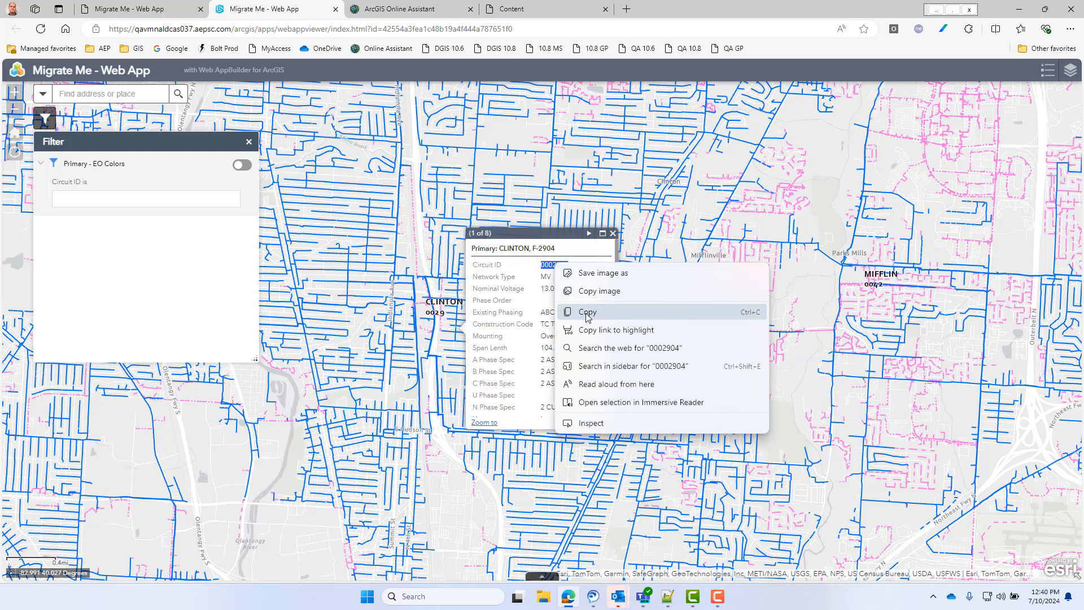
{"action": "left_click", "coordinate": [582, 305]}
{"action": "left_click", "coordinate": [613, 233]}
- Apply the Primary - EO Colors filter with Circuit ID 0002904 and close the filter window
{"action": "left_click", "coordinate": [174, 201]}
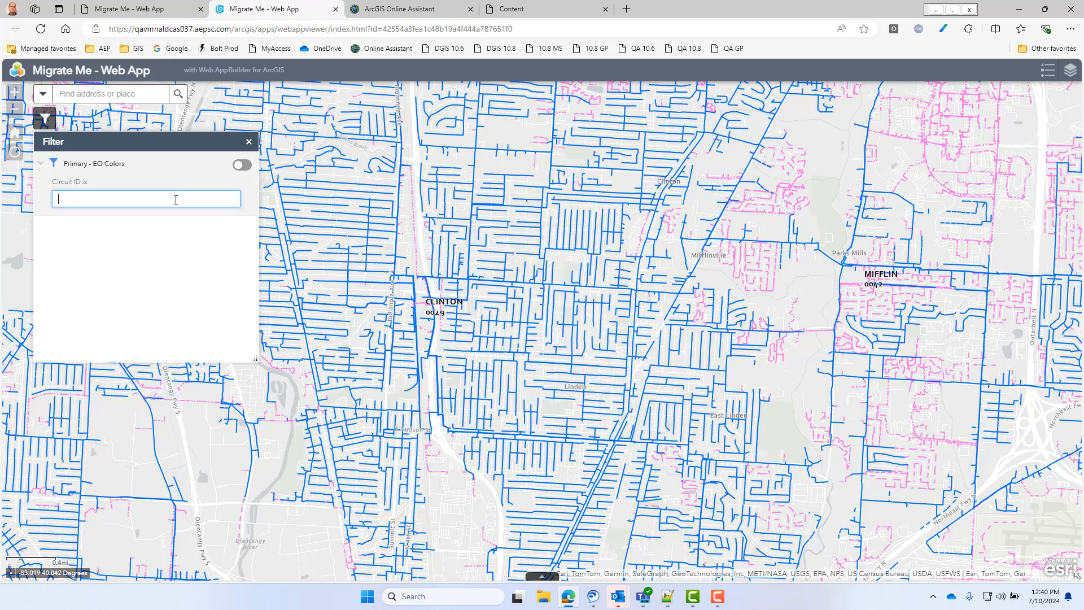
{"action": "key", "text": "ctrl+v"}
{"action": "left_click", "coordinate": [244, 166]}
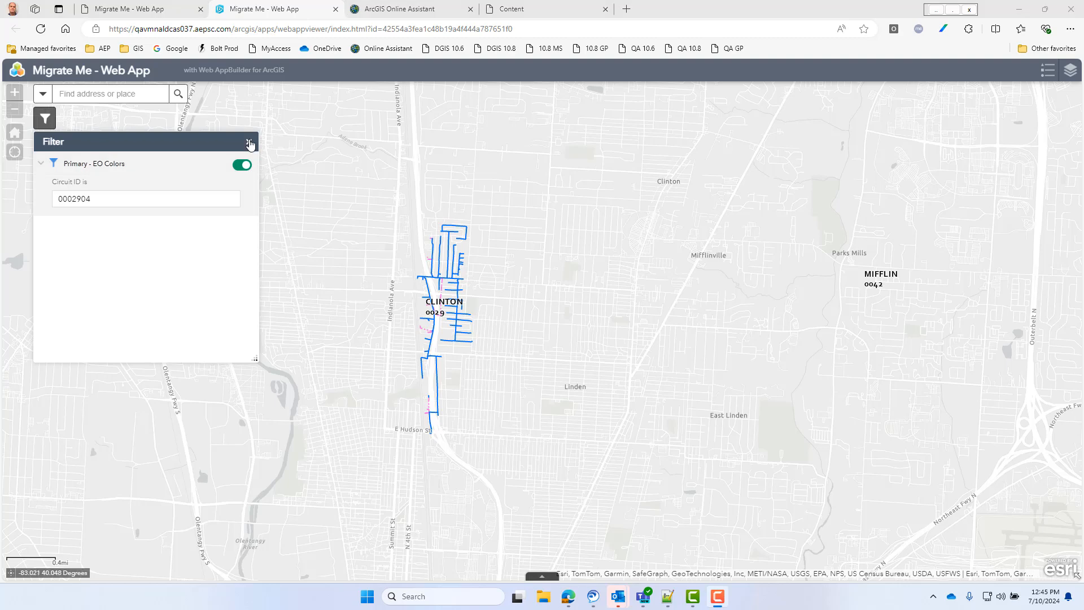
{"action": "left_click", "coordinate": [249, 141]}
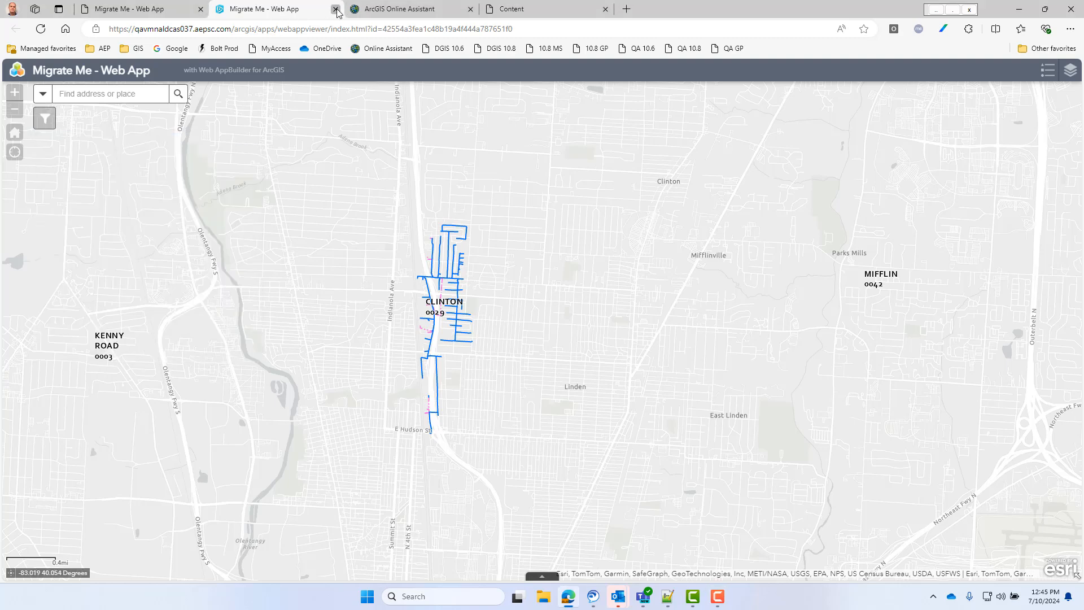
- Close the running web app and return from its item page to the portal's content list
{"action": "left_click", "coordinate": [336, 9]}
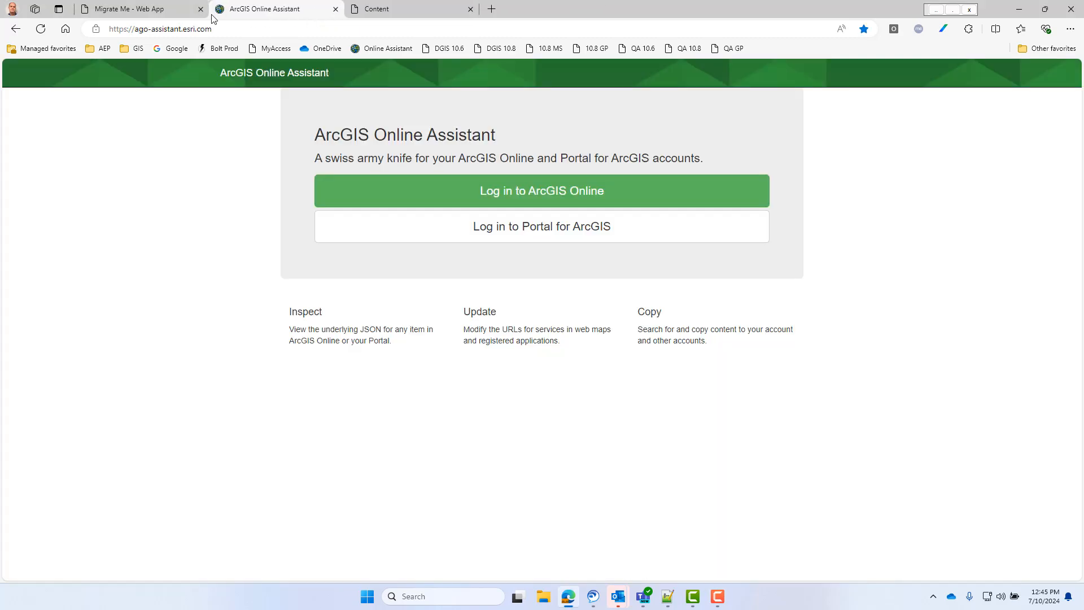
{"action": "left_click", "coordinate": [141, 9]}
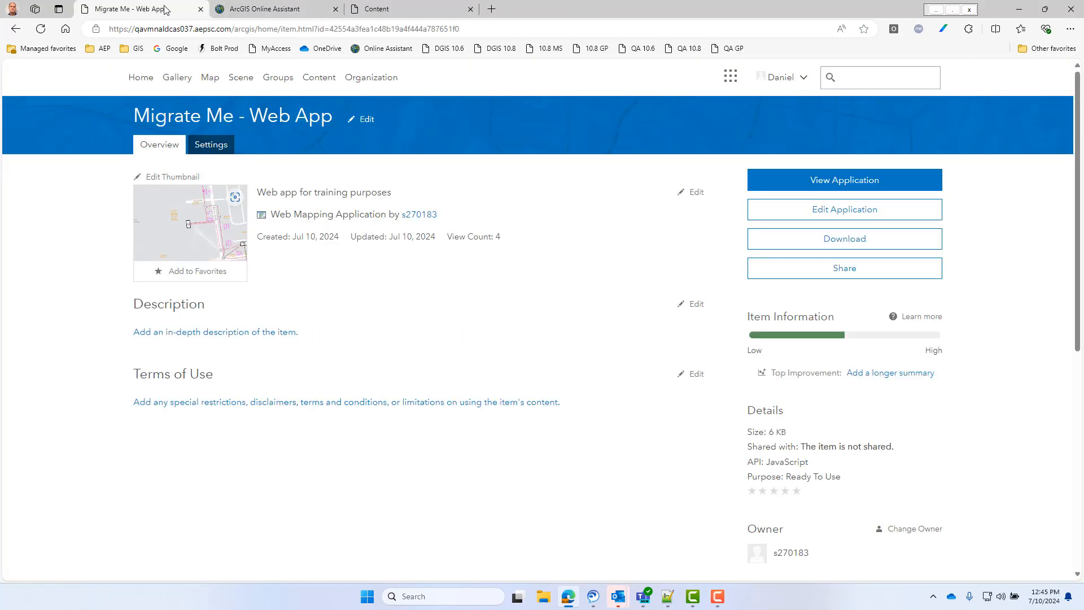
{"action": "left_click", "coordinate": [316, 83]}
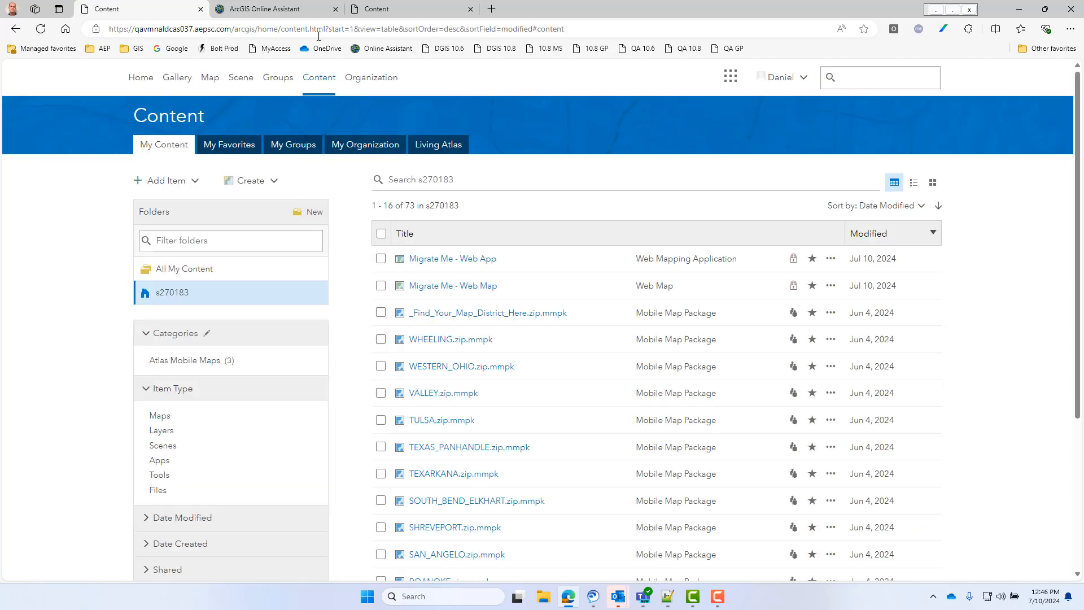
{"action": "left_click", "coordinate": [288, 13]}
{"action": "left_click", "coordinate": [462, 236]}
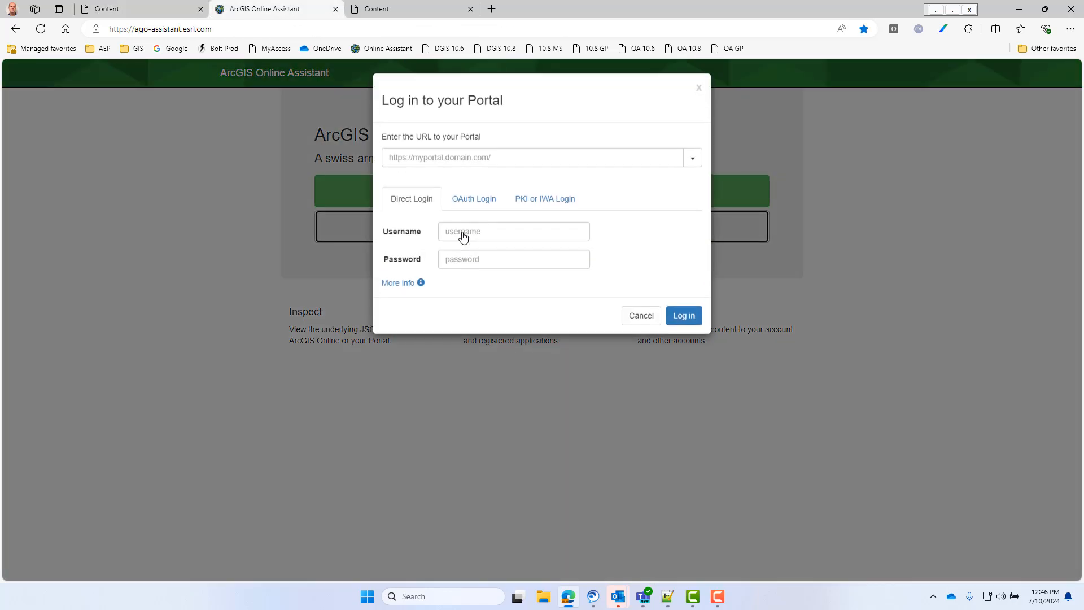
{"action": "left_click", "coordinate": [505, 163]}
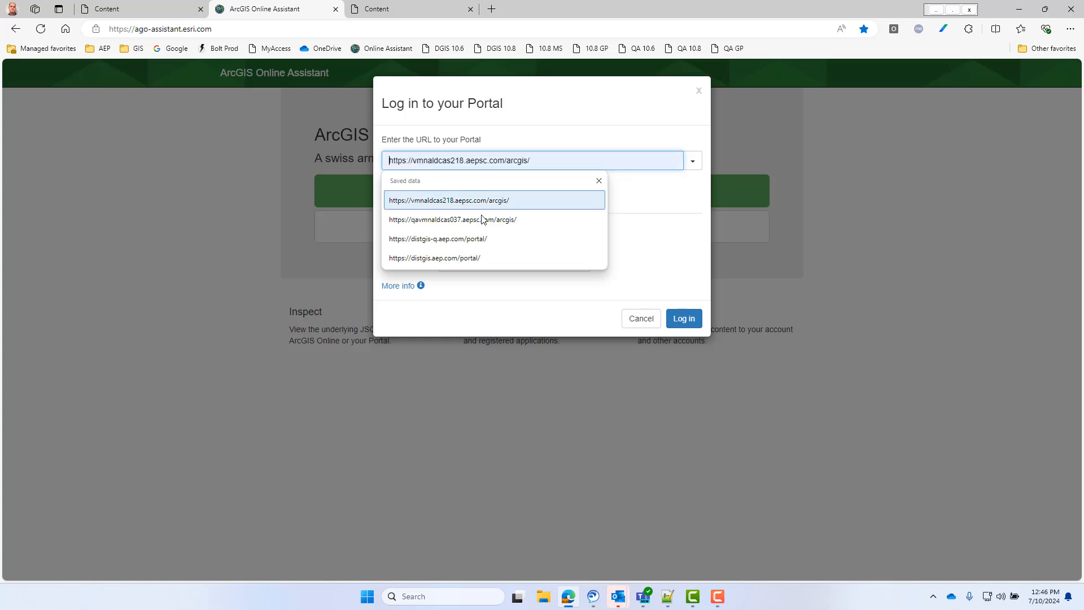
{"action": "left_click", "coordinate": [480, 221]}
{"action": "left_click", "coordinate": [523, 231]}
{"action": "type", "text": "s270183"}
{"action": "key", "text": "Tab"}
{"action": "type", "text": "••••••••"}
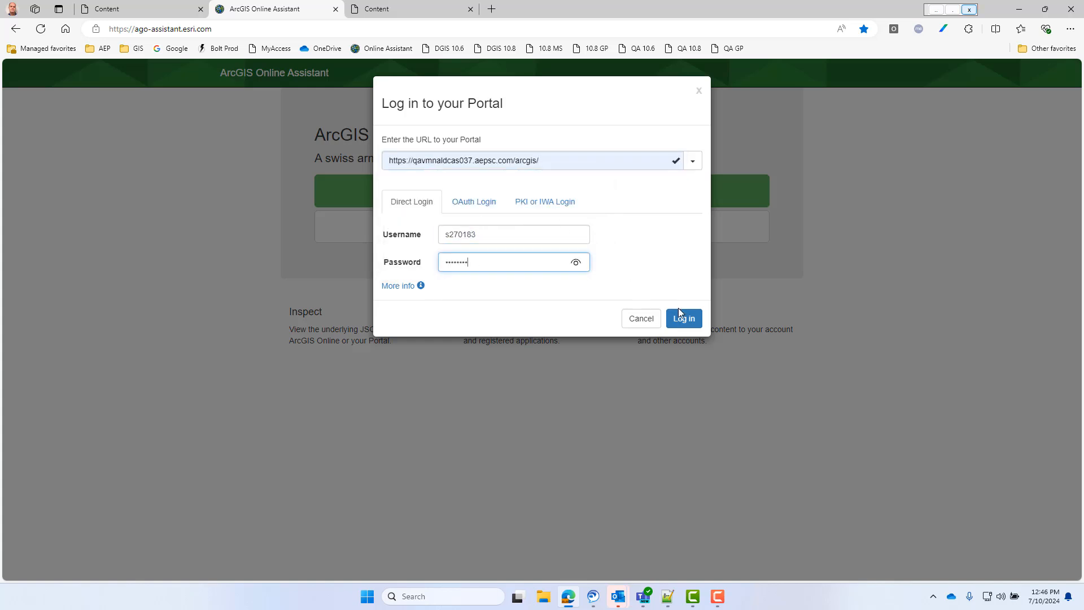
{"action": "left_click", "coordinate": [683, 319]}
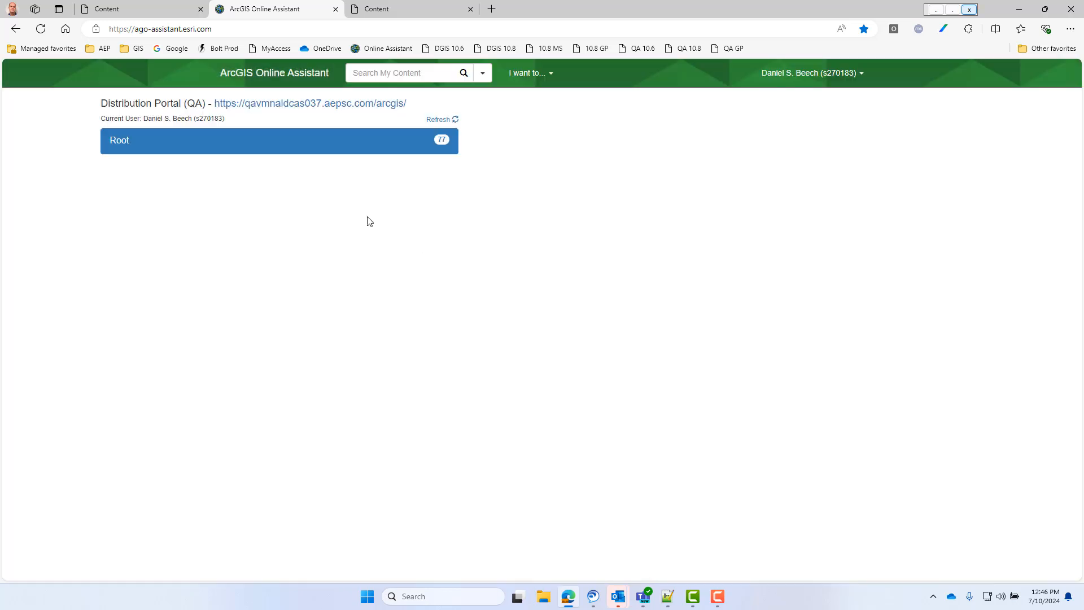
- Expand the Root folder and locate the Migrate Me web app and web map among its items
{"action": "left_click", "coordinate": [363, 150]}
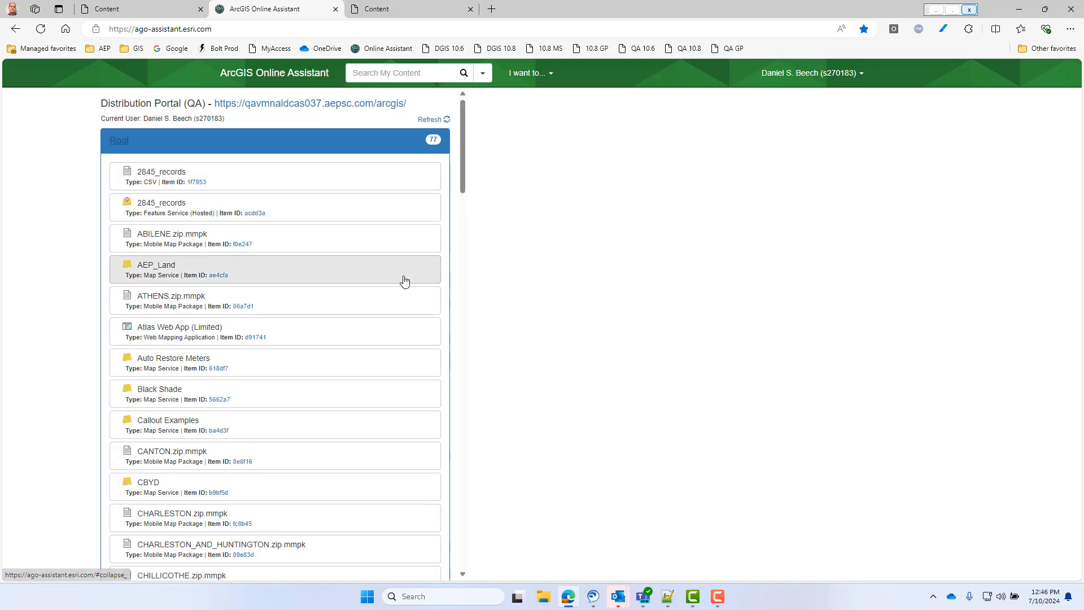
{"action": "scroll", "coordinate": [390, 339], "scroll_direction": "down", "scroll_amount": 20}
{"action": "scroll", "coordinate": [389, 358], "scroll_direction": "down", "scroll_amount": 4}
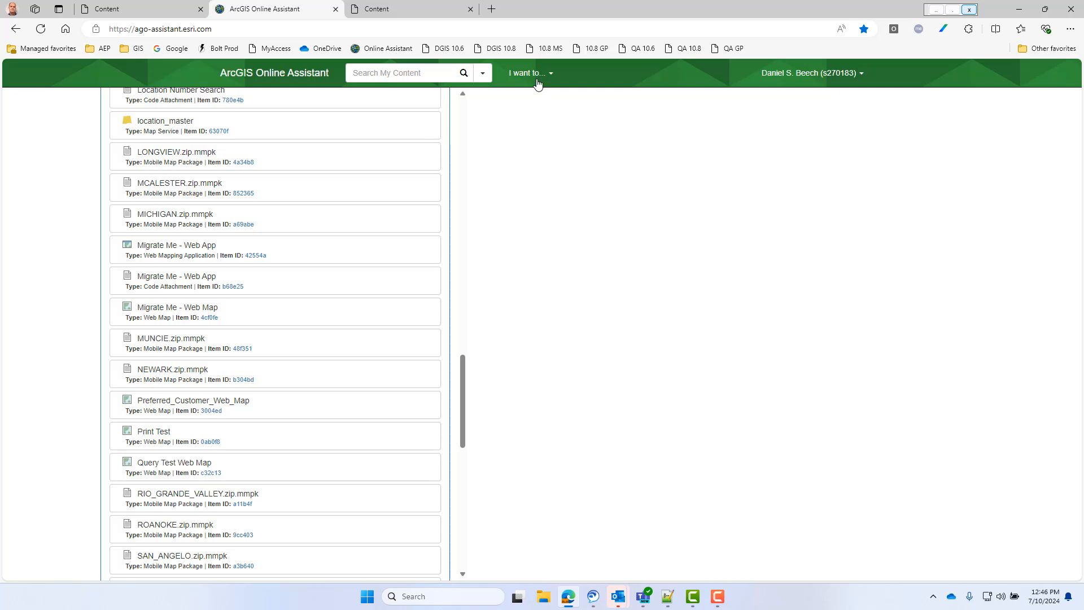
{"action": "left_click", "coordinate": [537, 82]}
{"action": "left_click", "coordinate": [537, 98]}
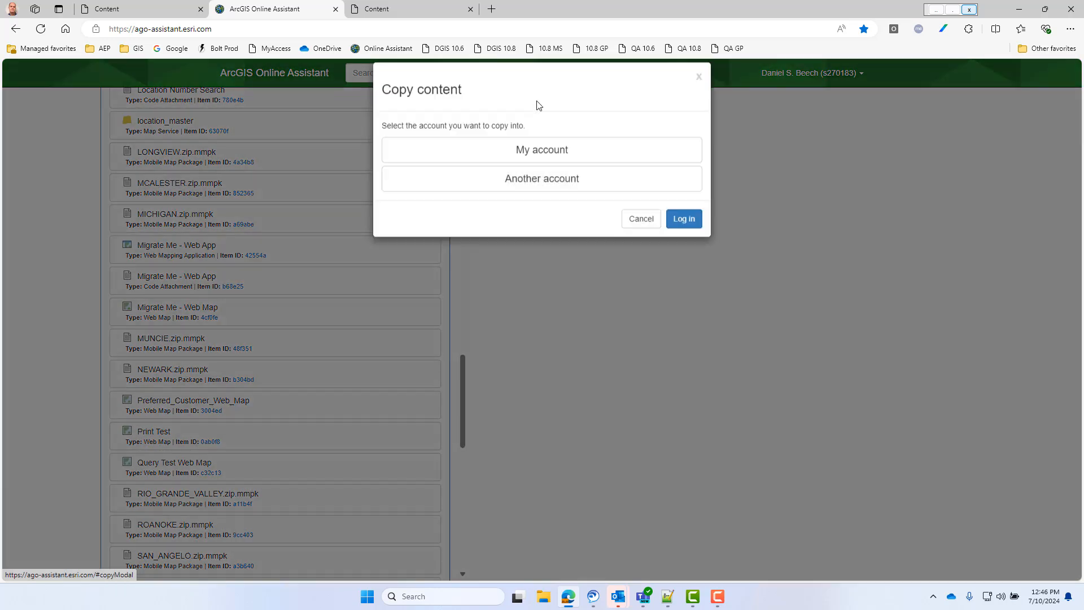
{"action": "left_click", "coordinate": [556, 193]}
{"action": "left_click", "coordinate": [515, 199]}
{"action": "triple_click", "coordinate": [514, 253]}
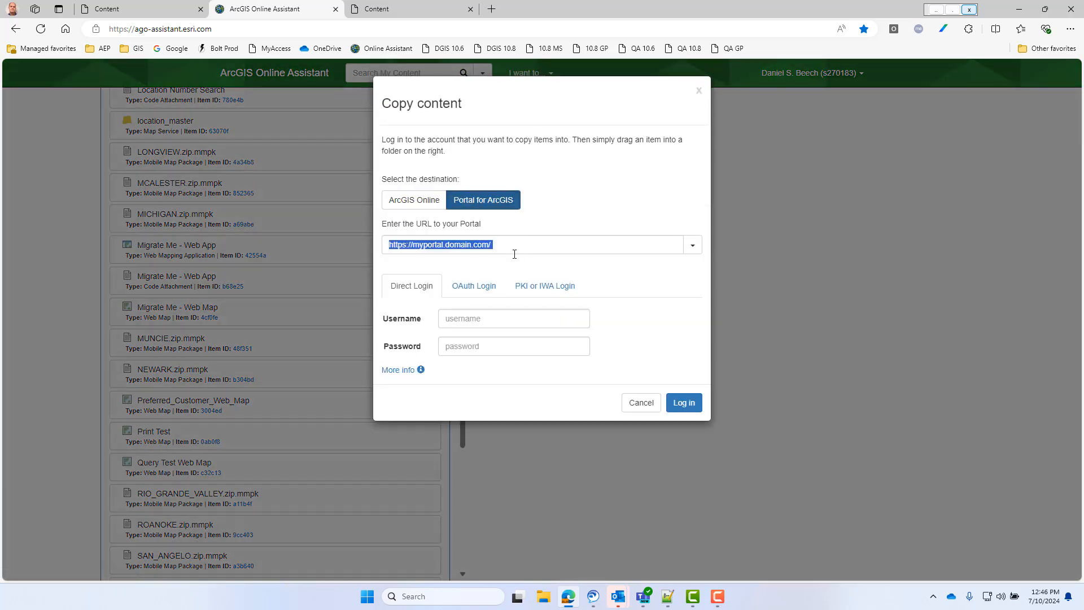
{"action": "key", "text": "BackSpace"}
{"action": "left_click", "coordinate": [632, 244]}
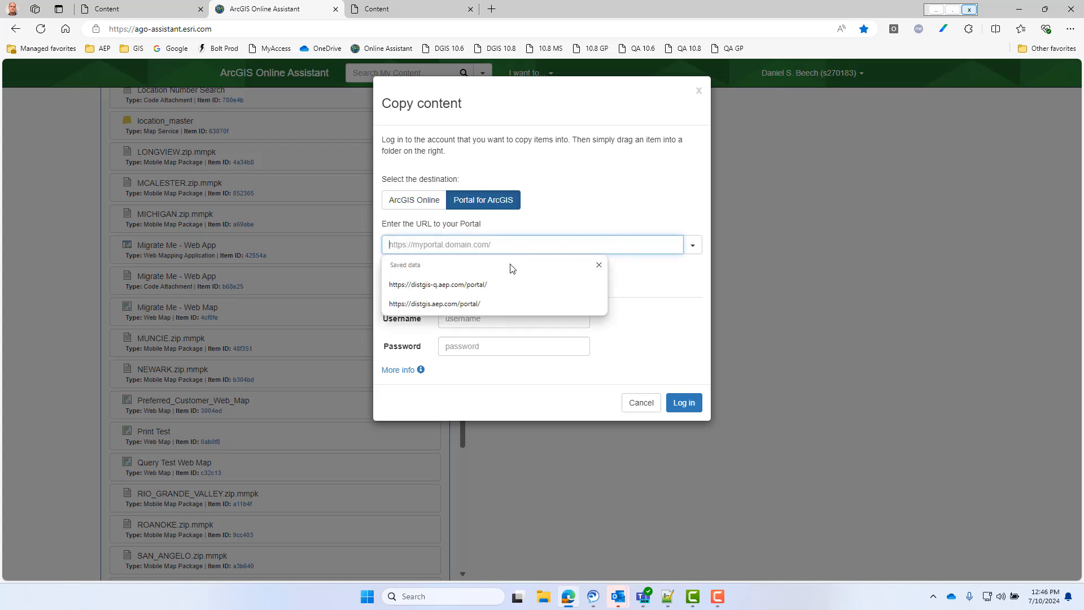
{"action": "left_click", "coordinate": [504, 284]}
- Log in to the destination portal with the account username and password
{"action": "left_click", "coordinate": [513, 319]}
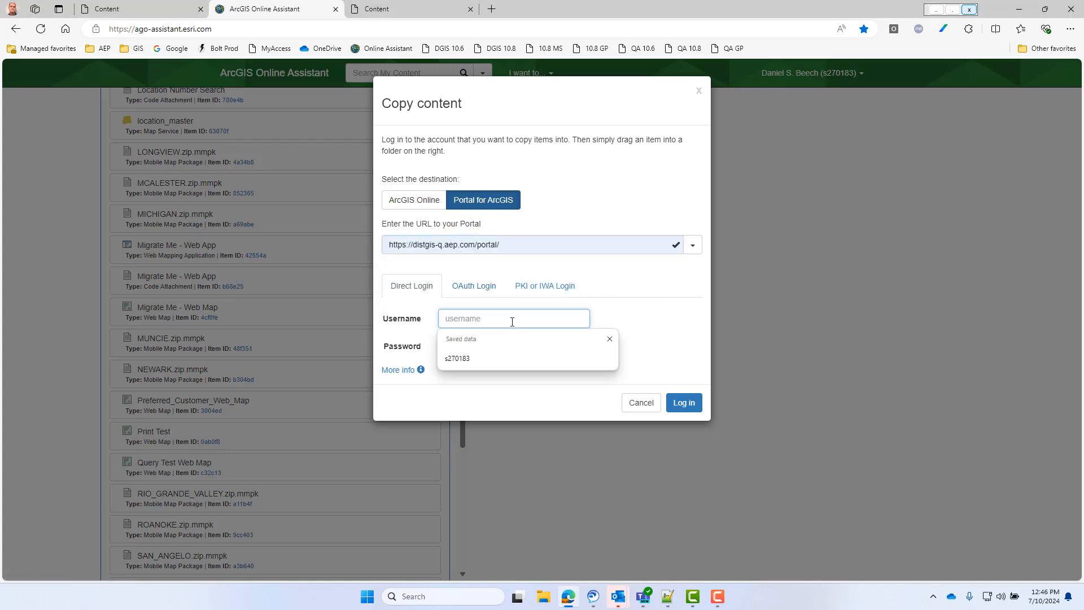
{"action": "type", "text": "s270183"}
{"action": "key", "text": "Tab"}
{"action": "type", "text": "••••••••"}
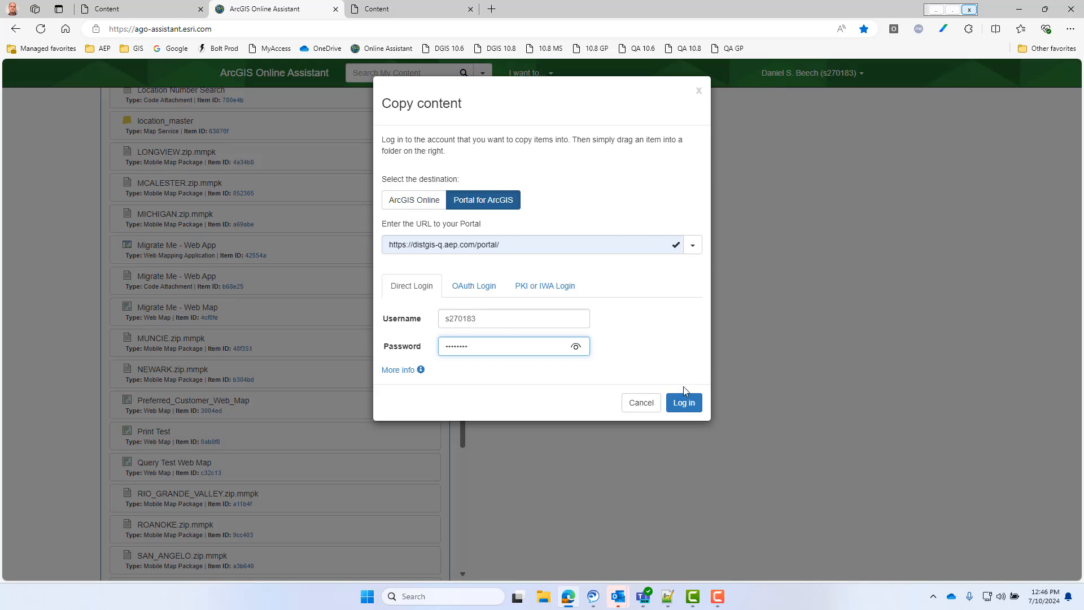
{"action": "left_click", "coordinate": [685, 403]}
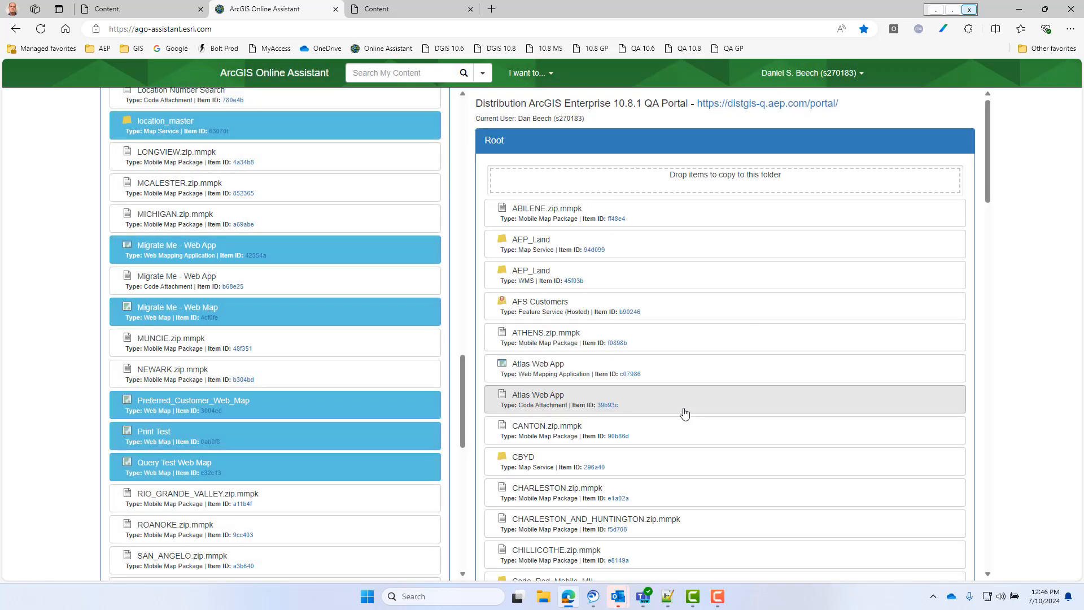
- Copy the Migrate Me - Web Map and Migrate Me - Web App items into the destination portal's Root folder
{"action": "left_click_drag", "start_coordinate": [290, 314], "coordinate": [634, 194]}
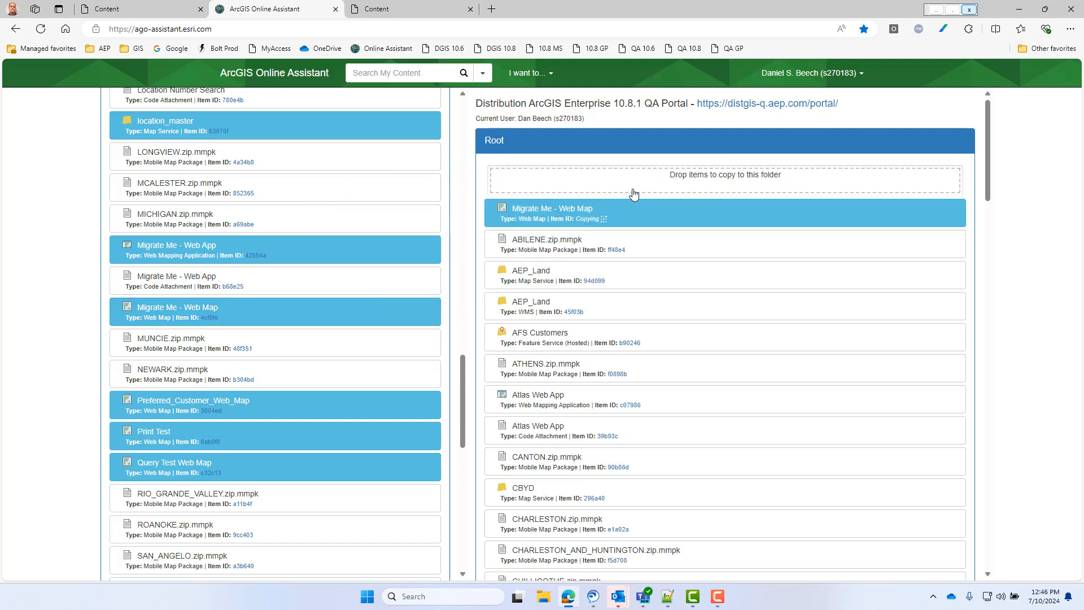
{"action": "left_click_drag", "start_coordinate": [373, 263], "coordinate": [593, 191]}
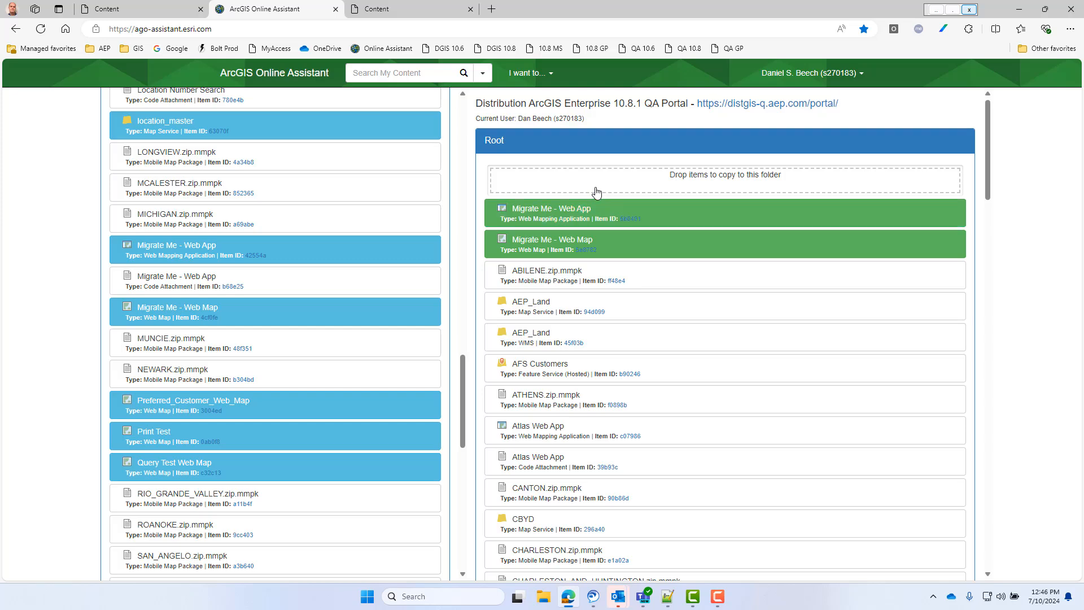
{"action": "left_click", "coordinate": [302, 26]}
{"action": "key", "text": "Return"}
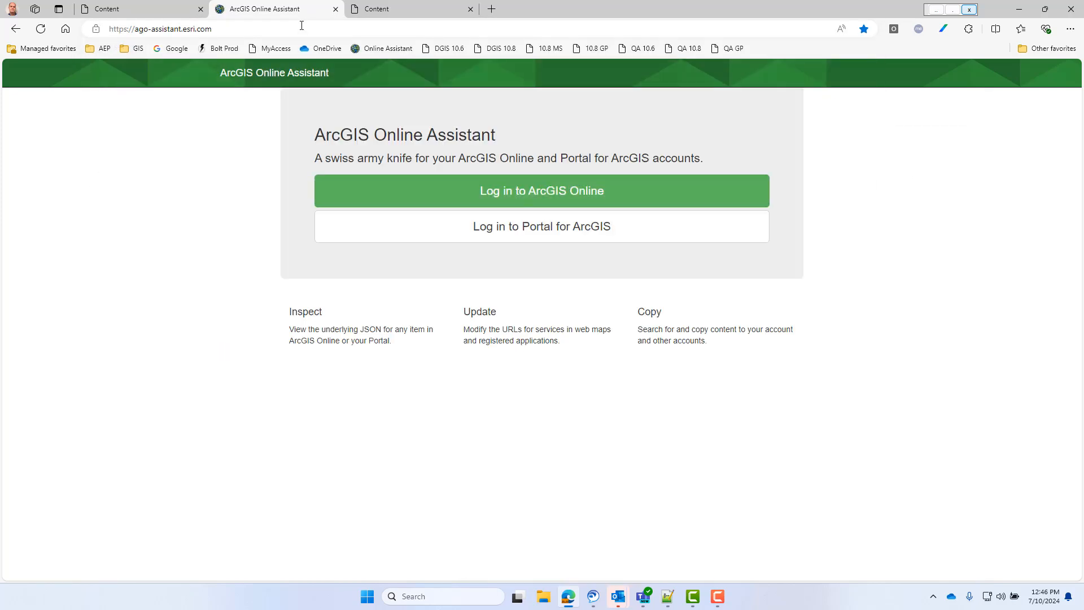
{"action": "left_click", "coordinate": [562, 221]}
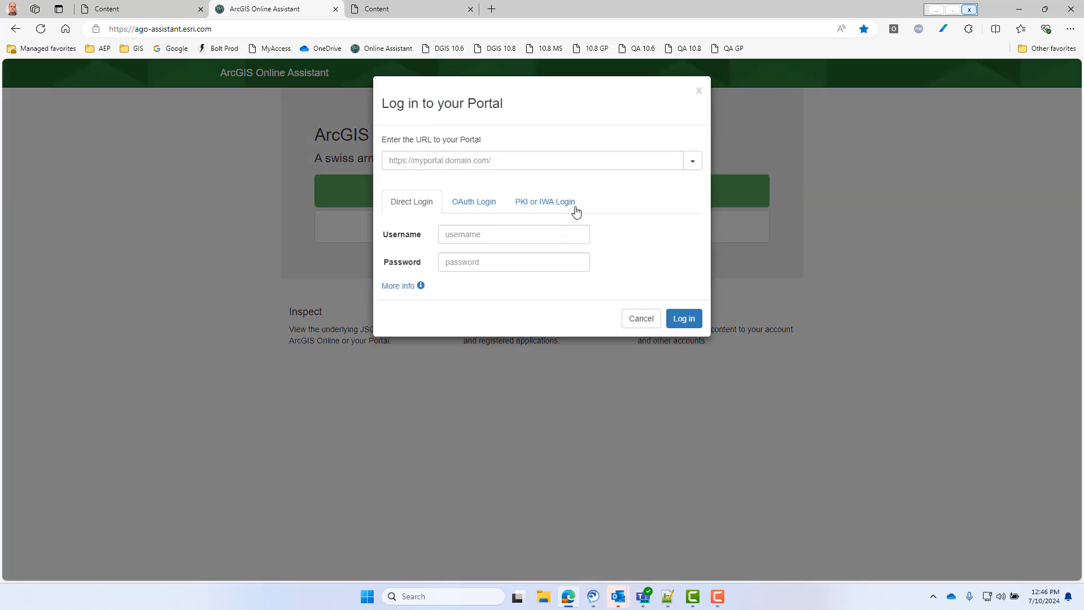
{"action": "left_click", "coordinate": [631, 162]}
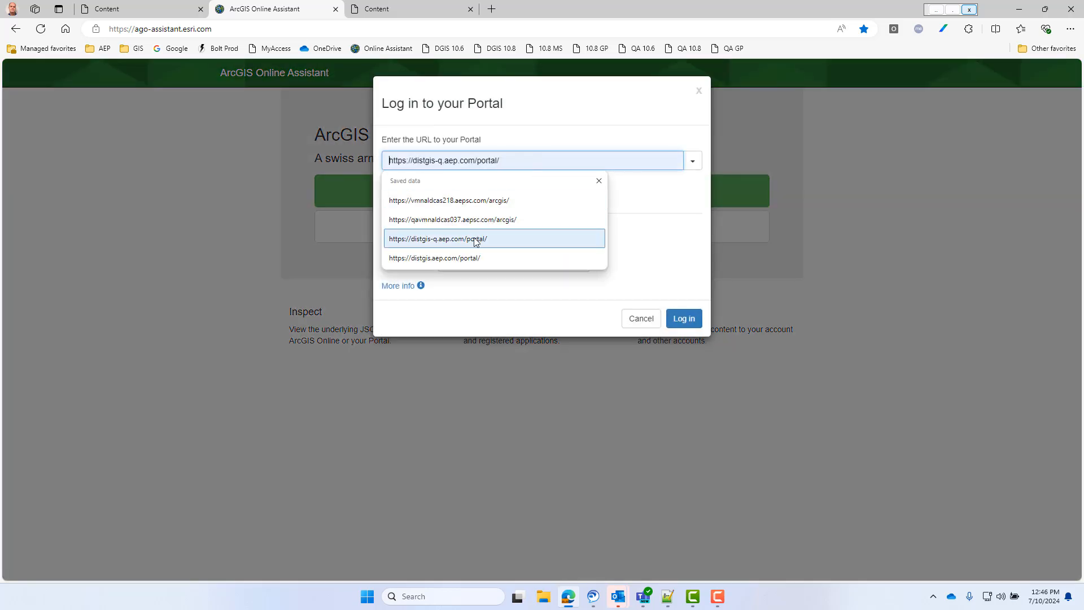
{"action": "left_click", "coordinate": [476, 238]}
{"action": "left_click", "coordinate": [499, 229]}
{"action": "type", "text": "s270183"}
{"action": "key", "text": "Tab"}
{"action": "type", "text": "••••••••"}
{"action": "left_click", "coordinate": [672, 318]}
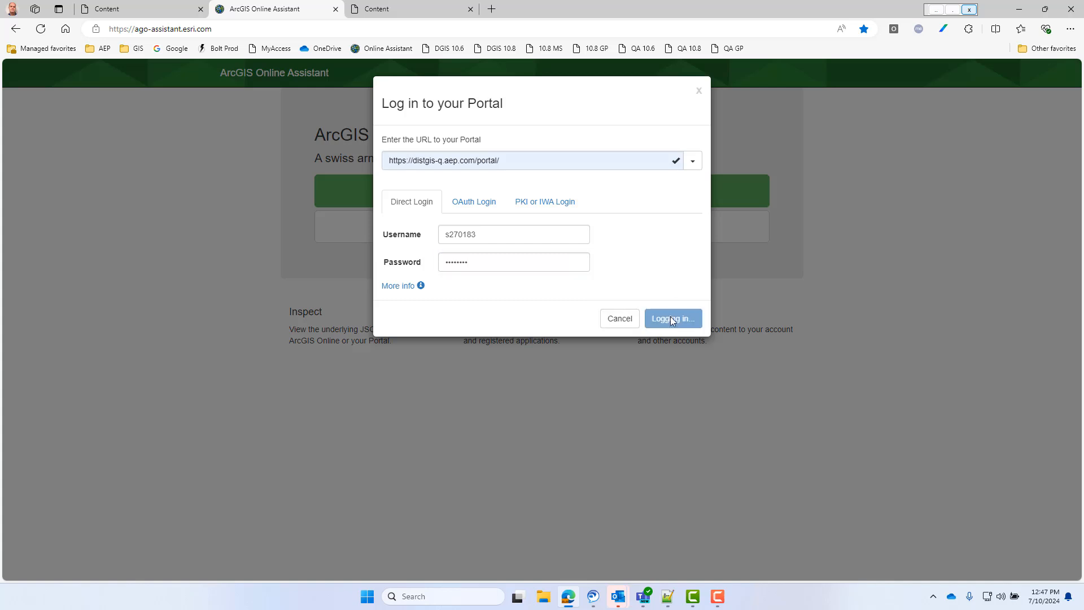
- Start updating the URLs of services in a web map and open Migrate Me - Web Map from the Root folder
{"action": "left_click", "coordinate": [531, 74]}
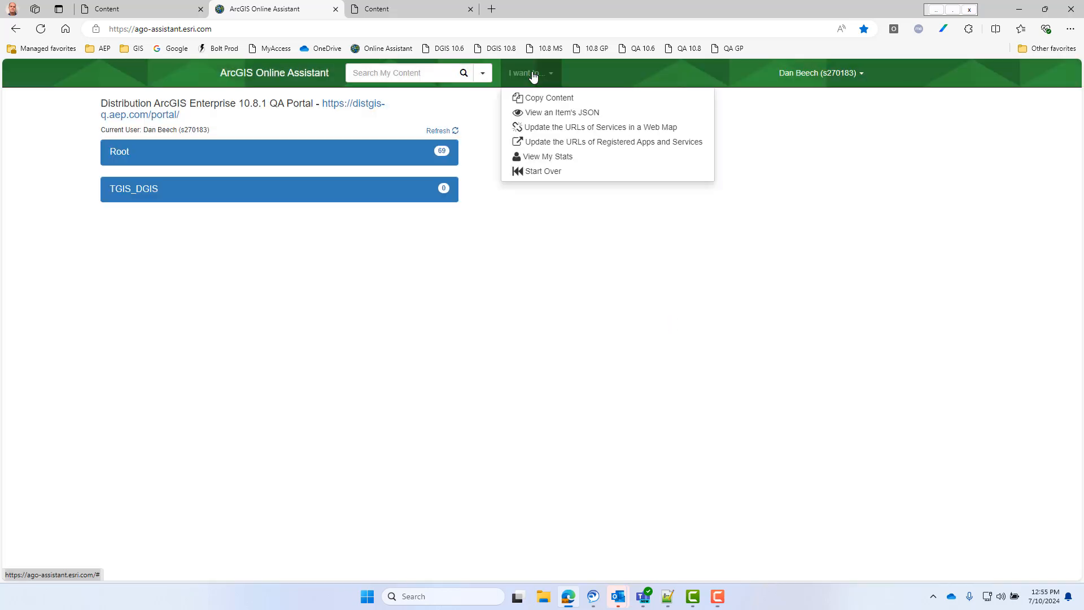
{"action": "left_click", "coordinate": [540, 129]}
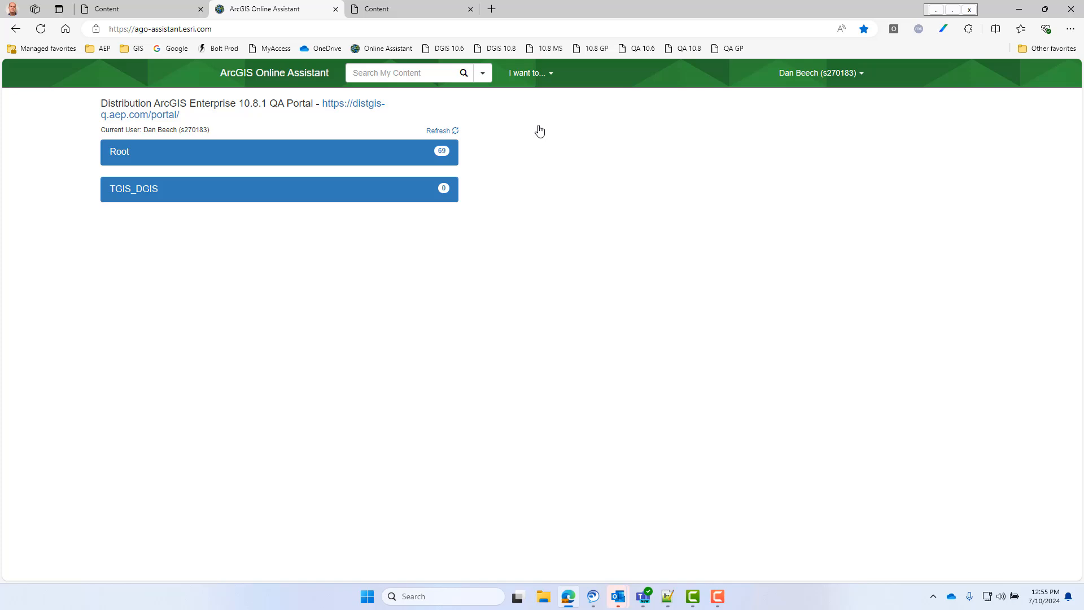
{"action": "left_click", "coordinate": [372, 159]}
{"action": "scroll", "coordinate": [466, 165], "scroll_direction": "down", "scroll_amount": 1}
{"action": "left_click_drag", "start_coordinate": [466, 166], "coordinate": [464, 387]}
{"action": "left_click", "coordinate": [384, 261]}
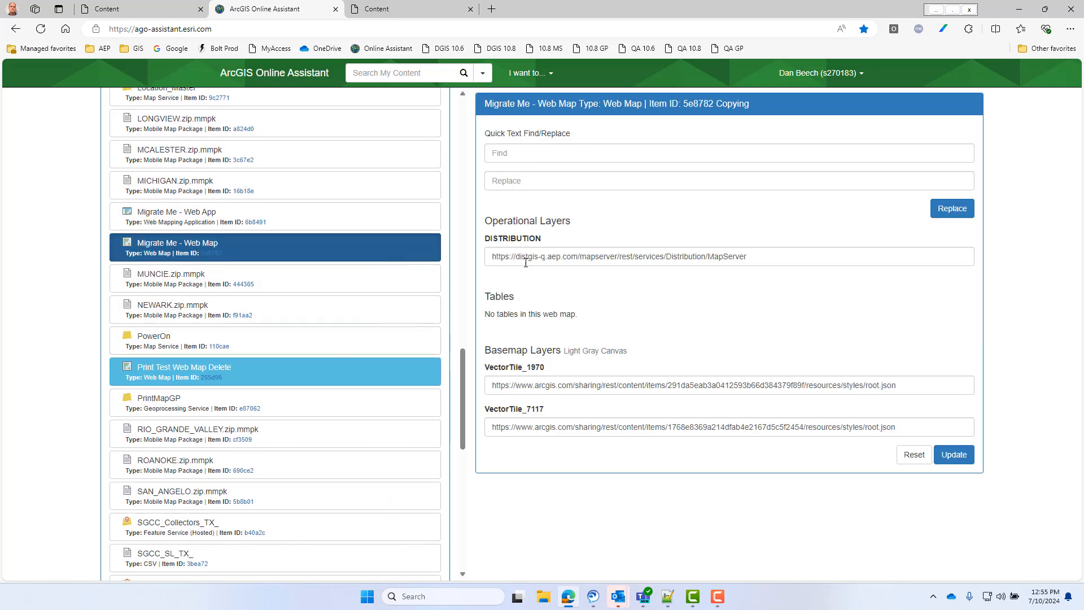
{"action": "left_click_drag", "start_coordinate": [779, 254], "coordinate": [449, 258]}
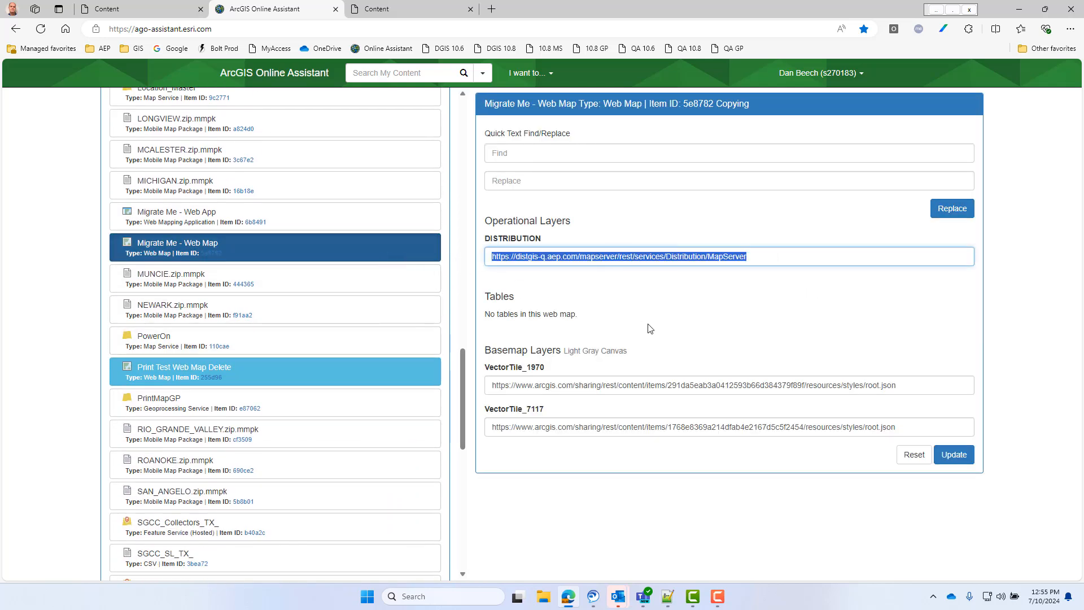
{"action": "left_click", "coordinate": [668, 597]}
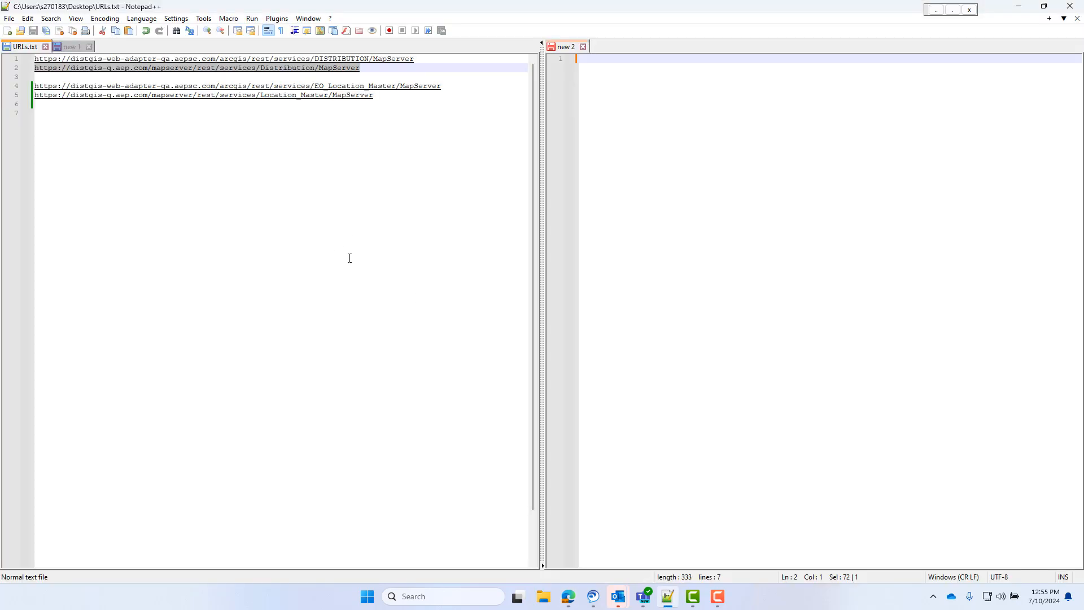
{"action": "left_click", "coordinate": [362, 78]}
{"action": "left_click_drag", "start_coordinate": [362, 69], "coordinate": [22, 70]}
{"action": "key", "text": "ctrl+c"}
{"action": "left_click", "coordinate": [571, 597]}
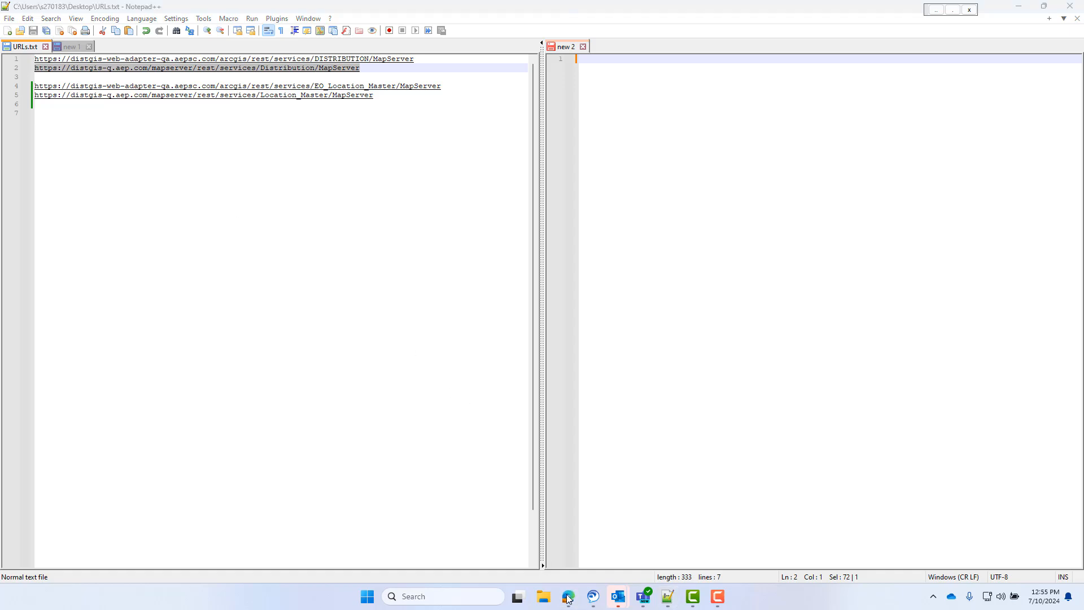
{"action": "key", "text": "ctrl+v"}
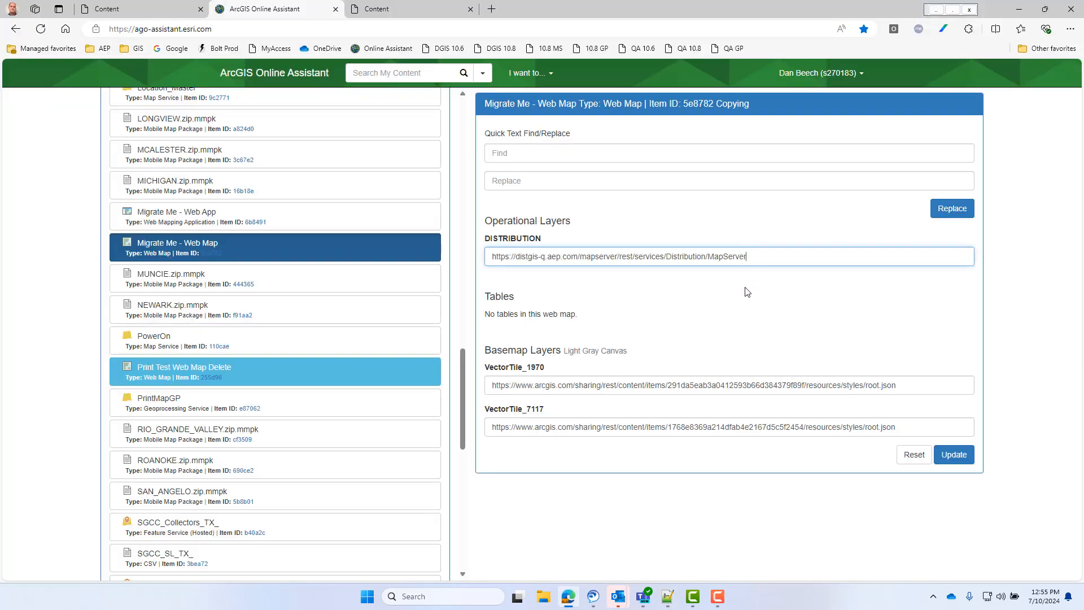
{"action": "left_click_drag", "start_coordinate": [532, 255], "coordinate": [558, 255]}
{"action": "left_click", "coordinate": [757, 341]}
{"action": "left_click", "coordinate": [953, 458]}
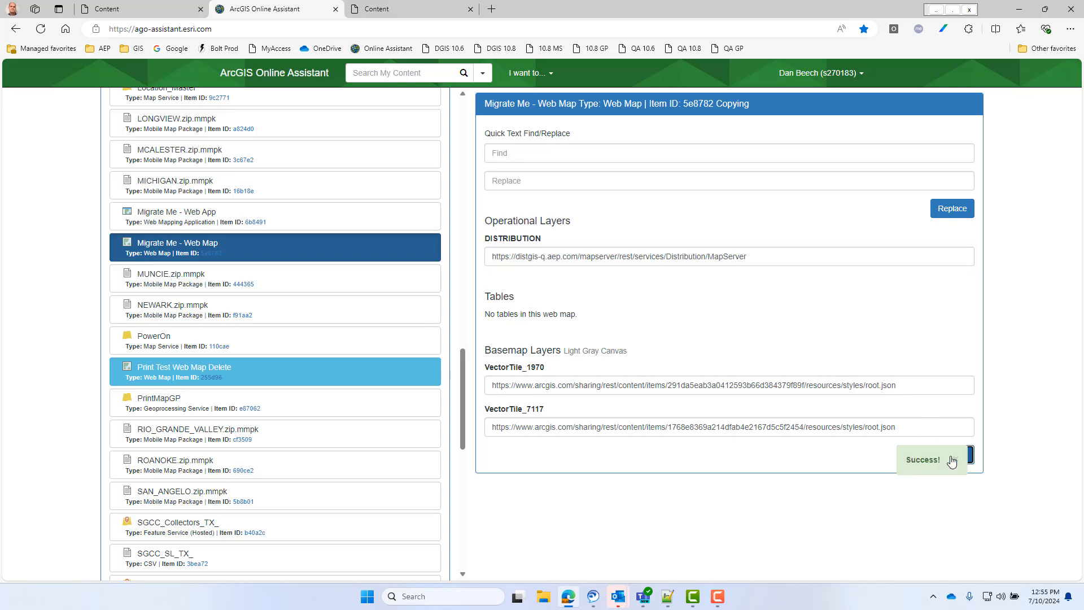
- Open Migrate Me - Web Map from the portal content in Map Viewer and inspect a transformer's attributes
{"action": "left_click", "coordinate": [405, 9]}
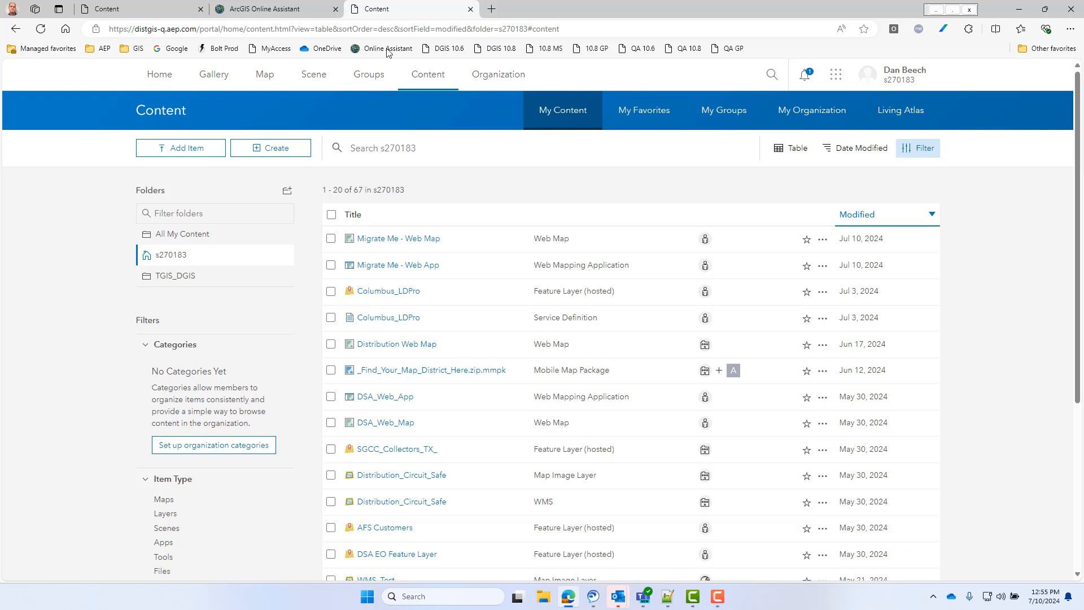
{"action": "right_click", "coordinate": [431, 239]}
{"action": "left_click", "coordinate": [453, 249]}
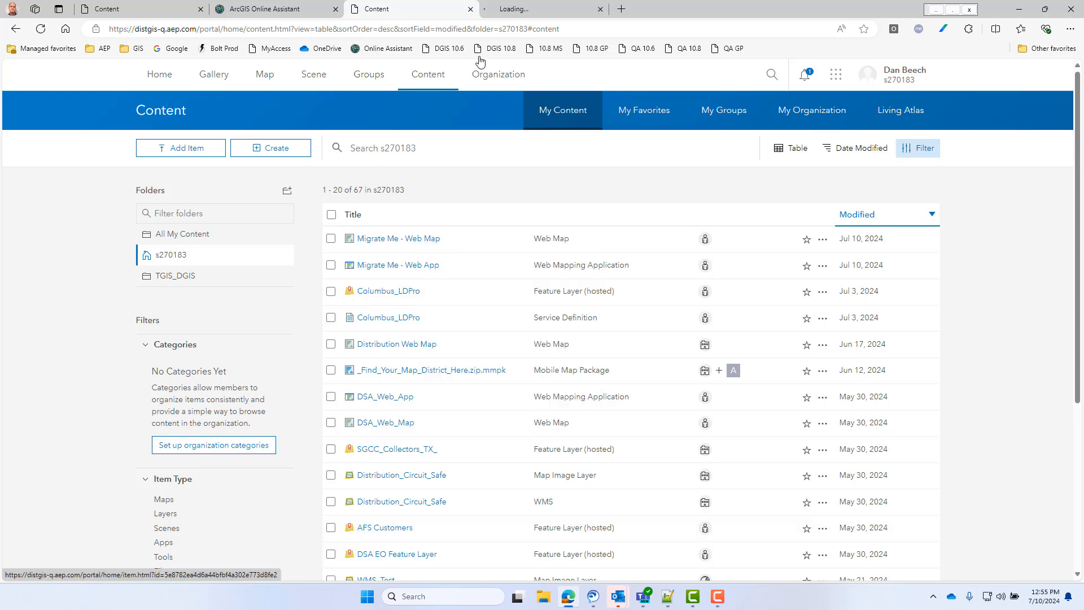
{"action": "left_click", "coordinate": [522, 13]}
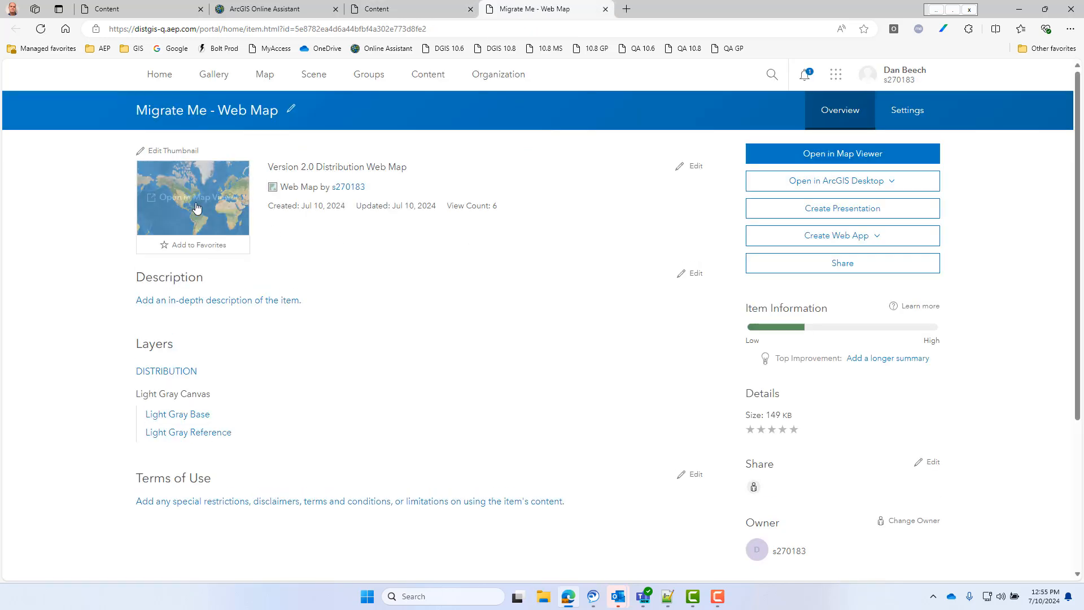
{"action": "left_click", "coordinate": [142, 220]}
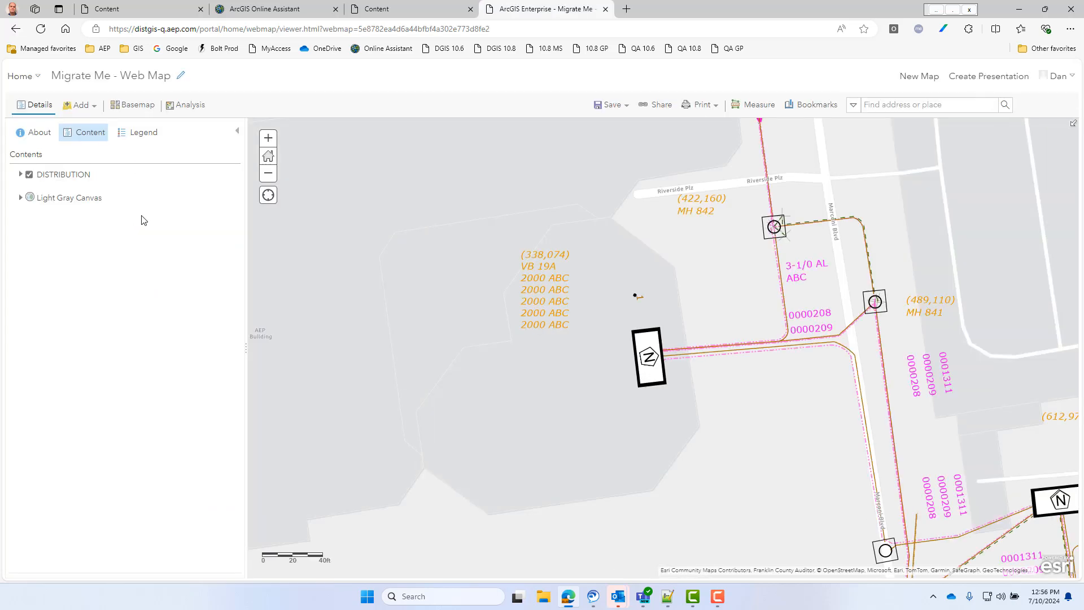
{"action": "left_click", "coordinate": [650, 359]}
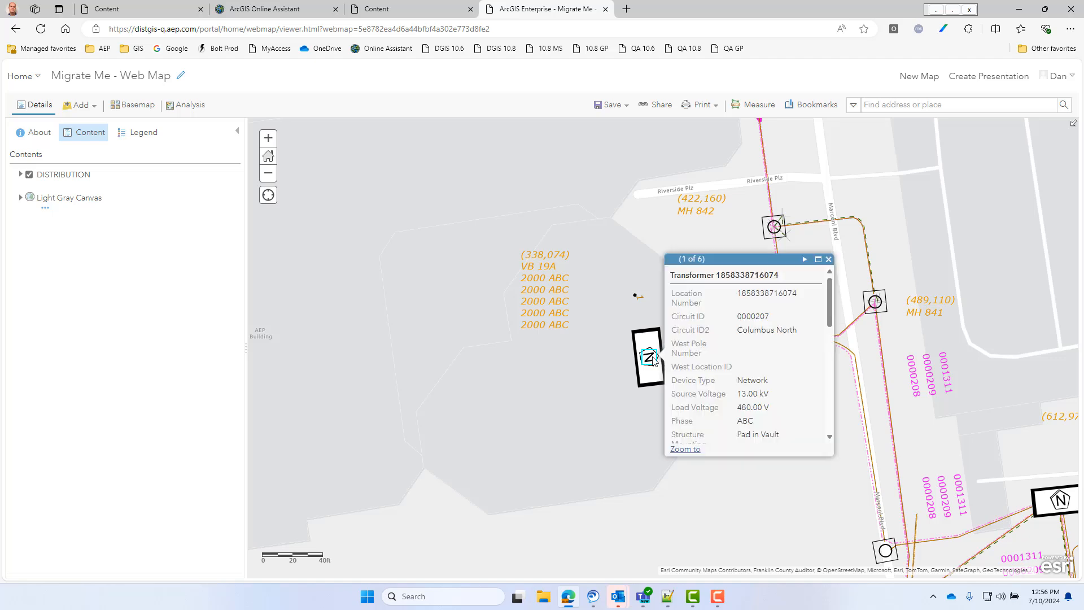
{"action": "left_click", "coordinate": [605, 9]}
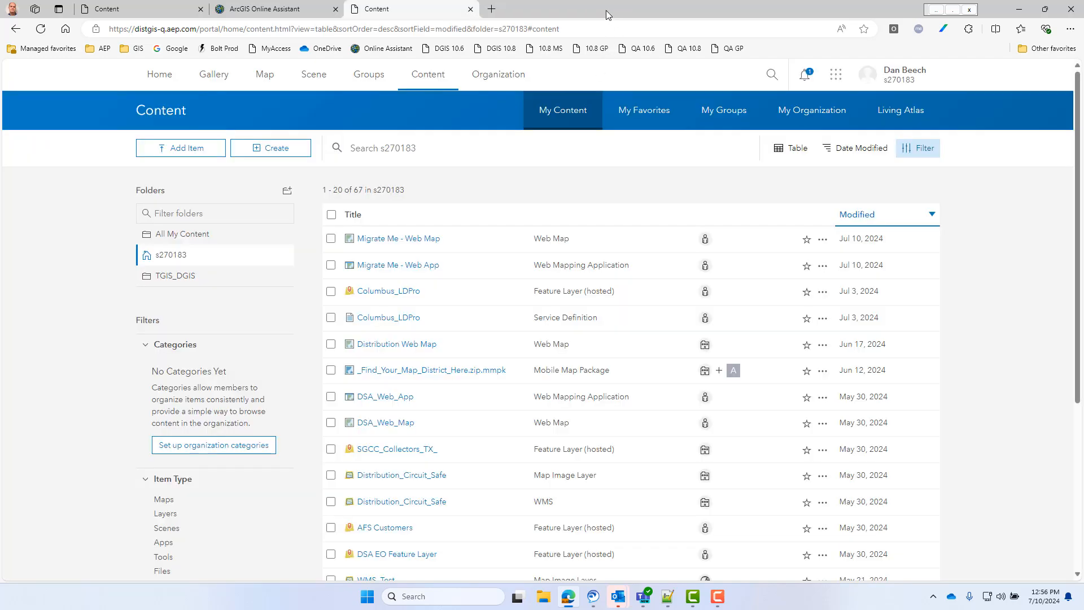
- View the JSON of Migrate Me - Web App in ArcGIS Online Assistant and copy its Data JSON
{"action": "left_click", "coordinate": [276, 9]}
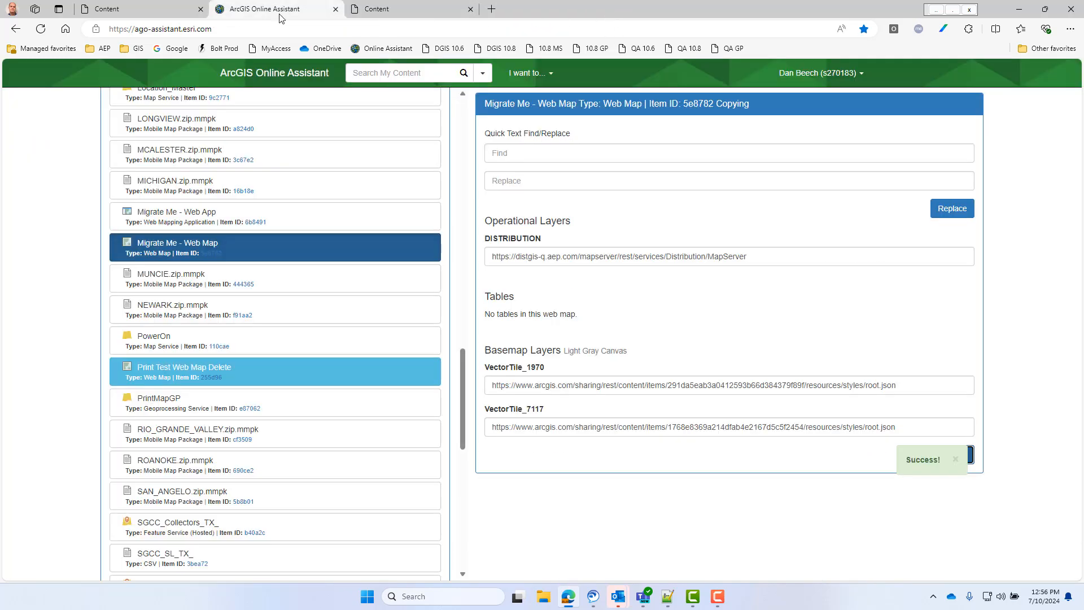
{"action": "left_click", "coordinate": [531, 77]}
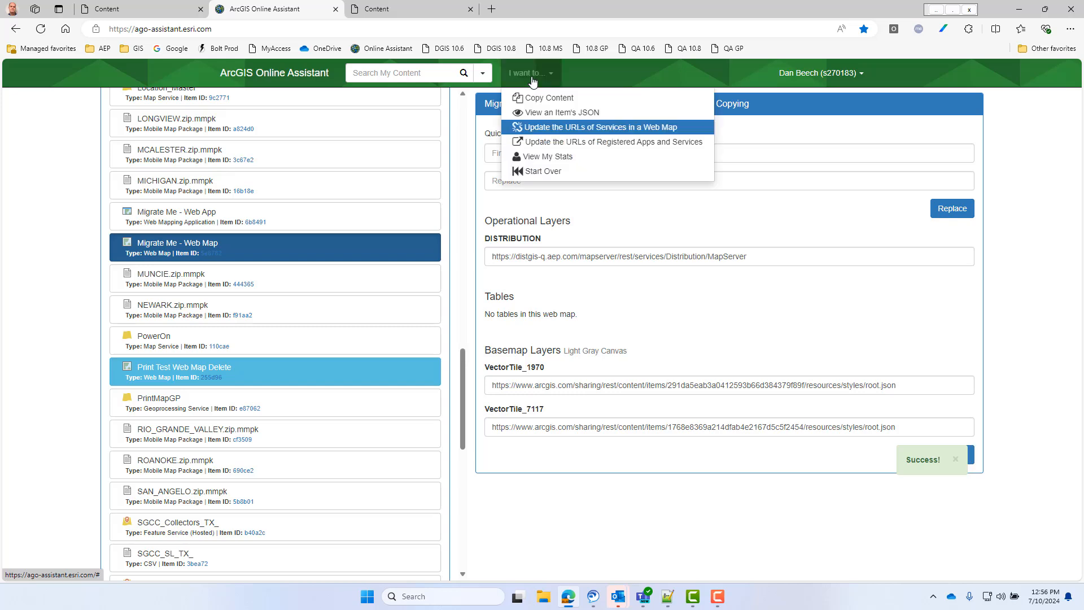
{"action": "left_click", "coordinate": [534, 113]}
{"action": "left_click", "coordinate": [384, 211]}
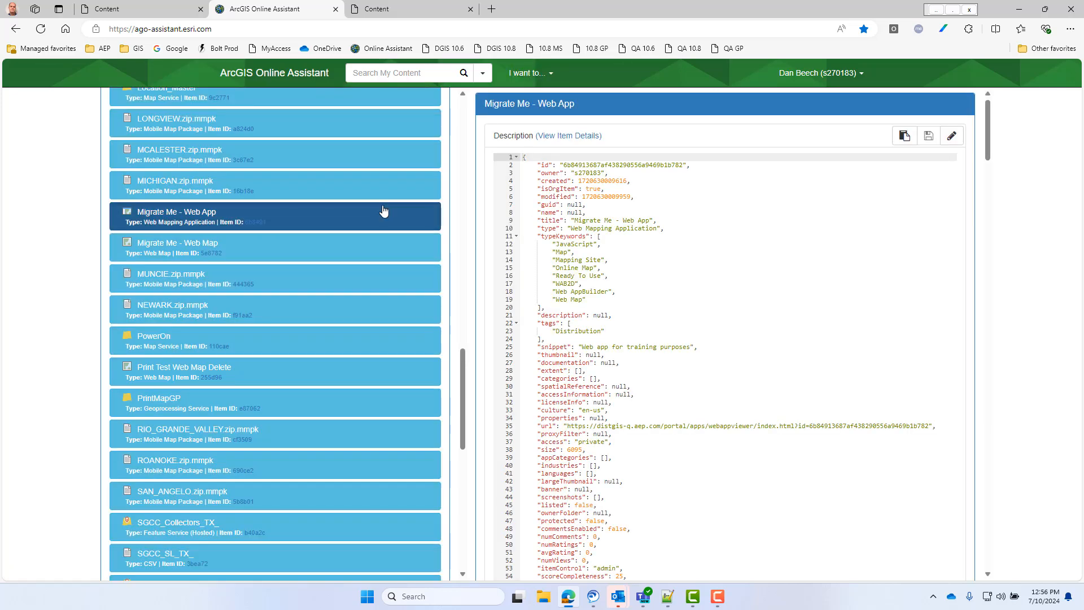
{"action": "scroll", "coordinate": [669, 317], "scroll_direction": "down", "scroll_amount": 7}
{"action": "scroll", "coordinate": [663, 345], "scroll_direction": "down", "scroll_amount": 1}
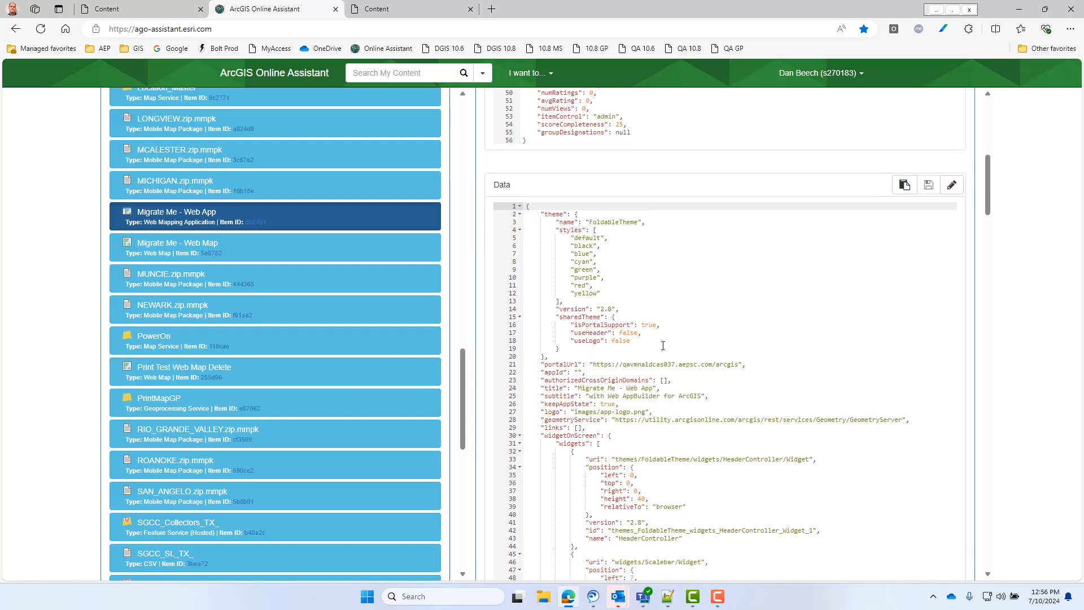
{"action": "left_click", "coordinate": [906, 187]}
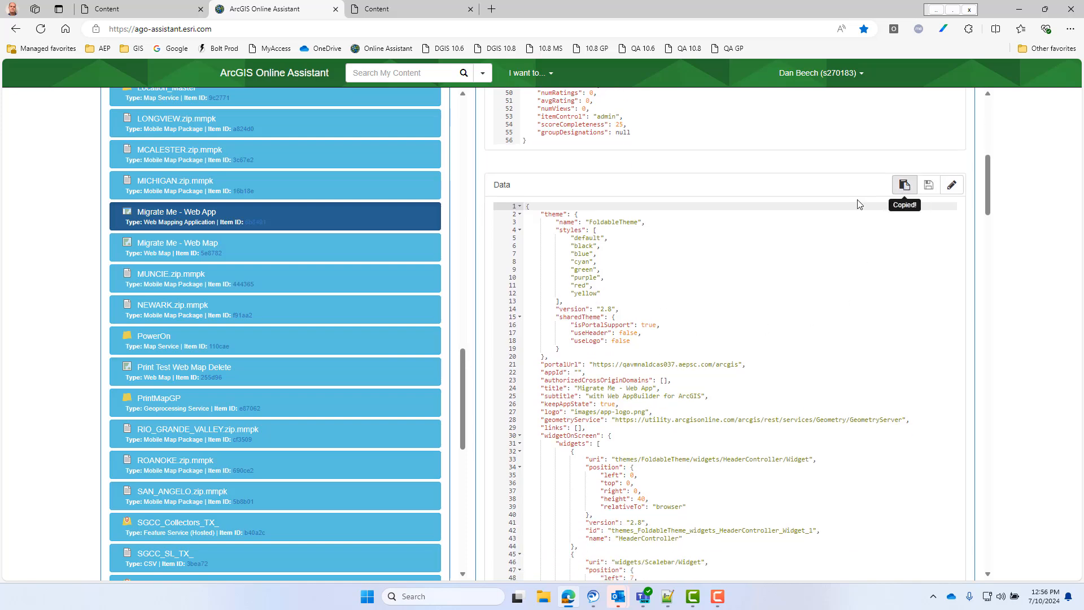
- Paste the copied JSON into the empty document new 1 in Notepad++ and highlight the portalUrl key
{"action": "left_click", "coordinate": [669, 595]}
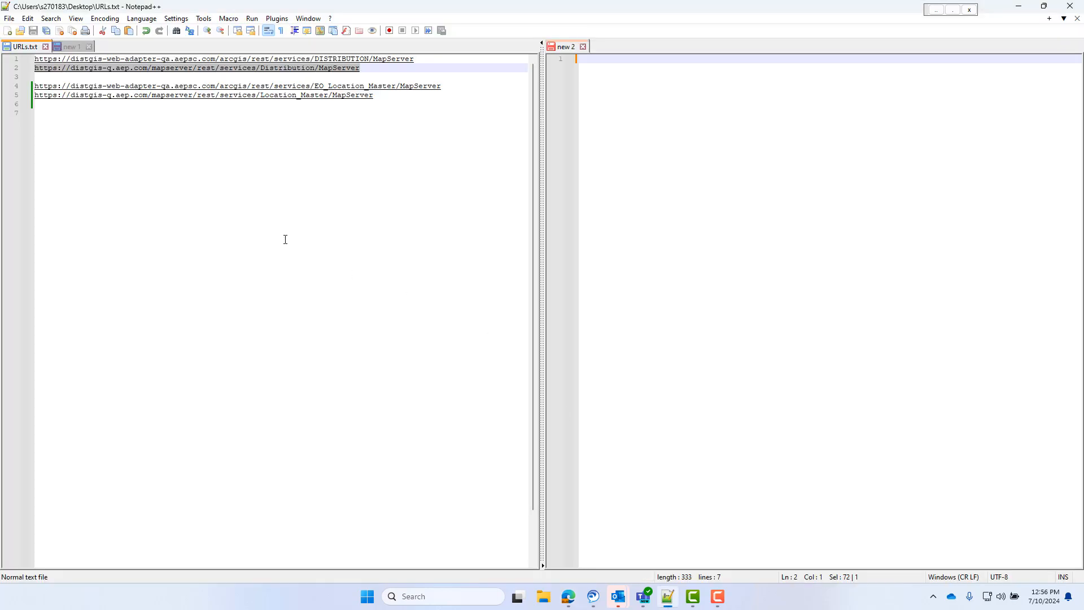
{"action": "left_click", "coordinate": [74, 46]}
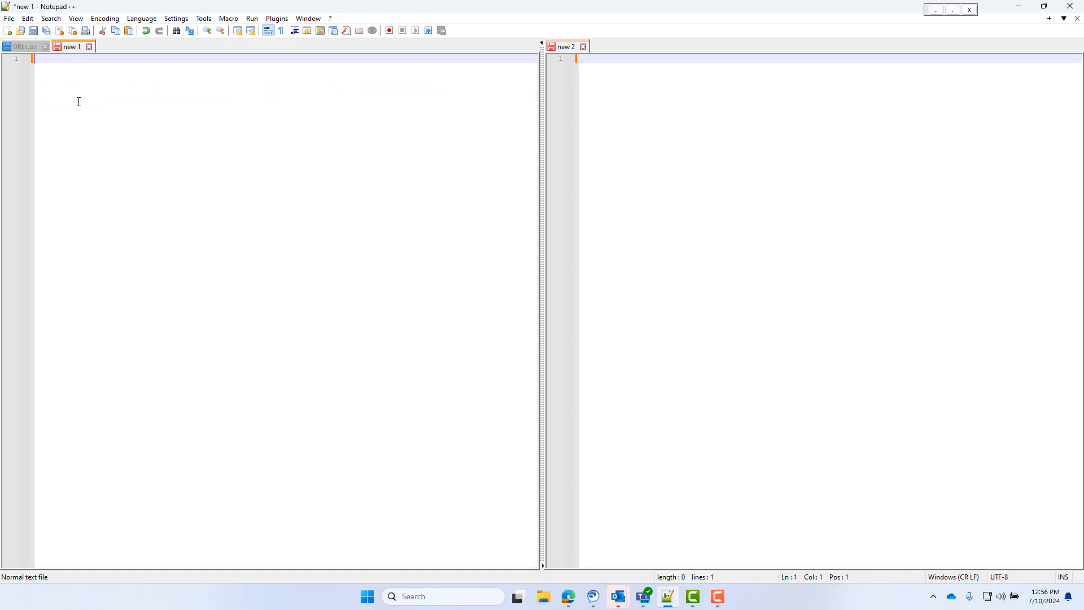
{"action": "key", "text": "ctrl+v"}
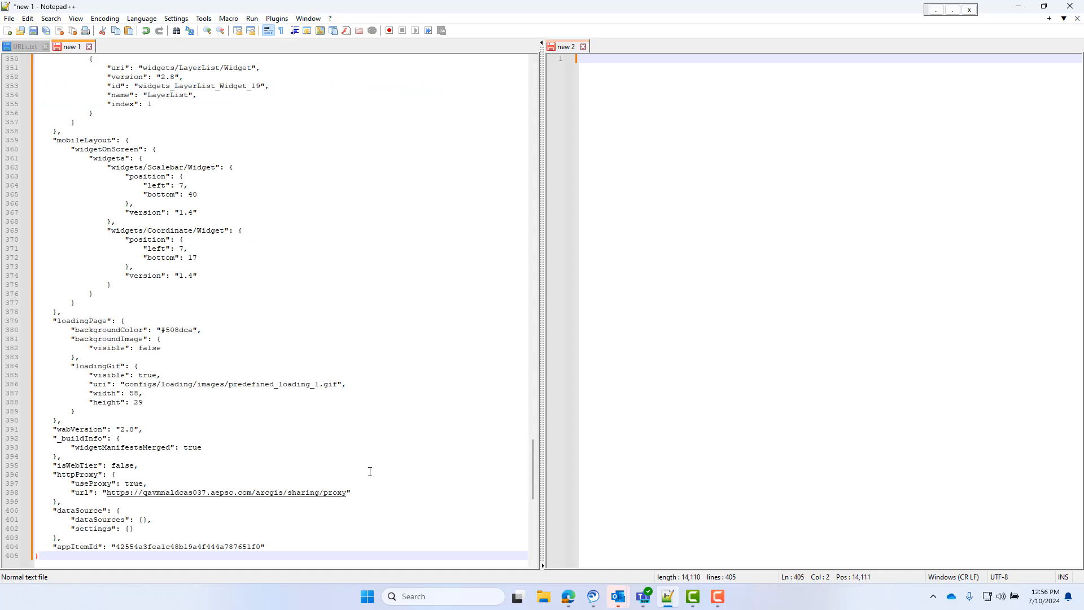
{"action": "left_click_drag", "start_coordinate": [530, 452], "coordinate": [554, 62]}
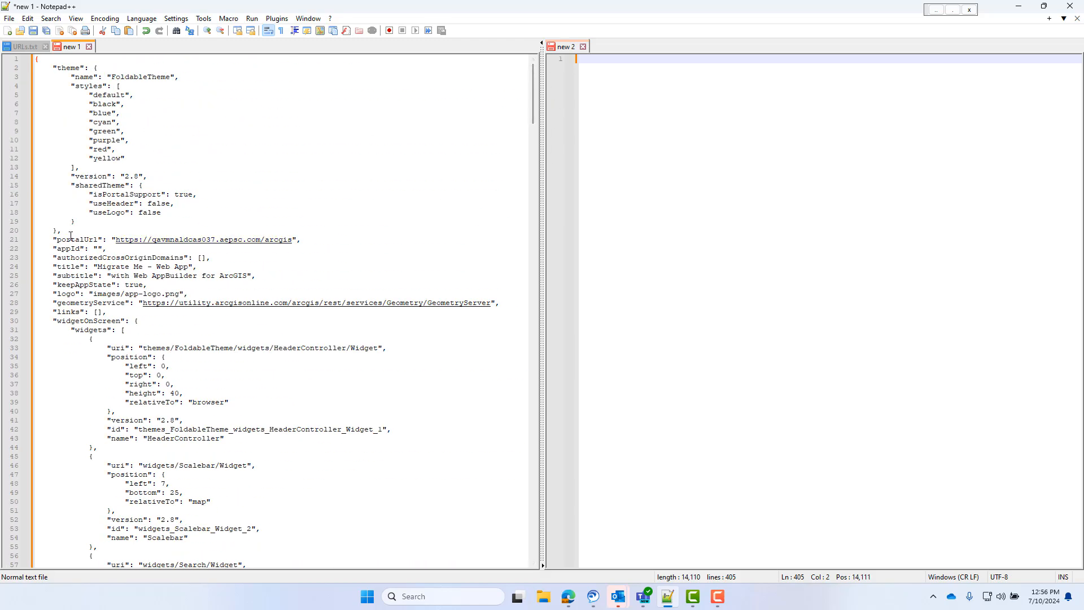
{"action": "left_click_drag", "start_coordinate": [56, 236], "coordinate": [104, 239]}
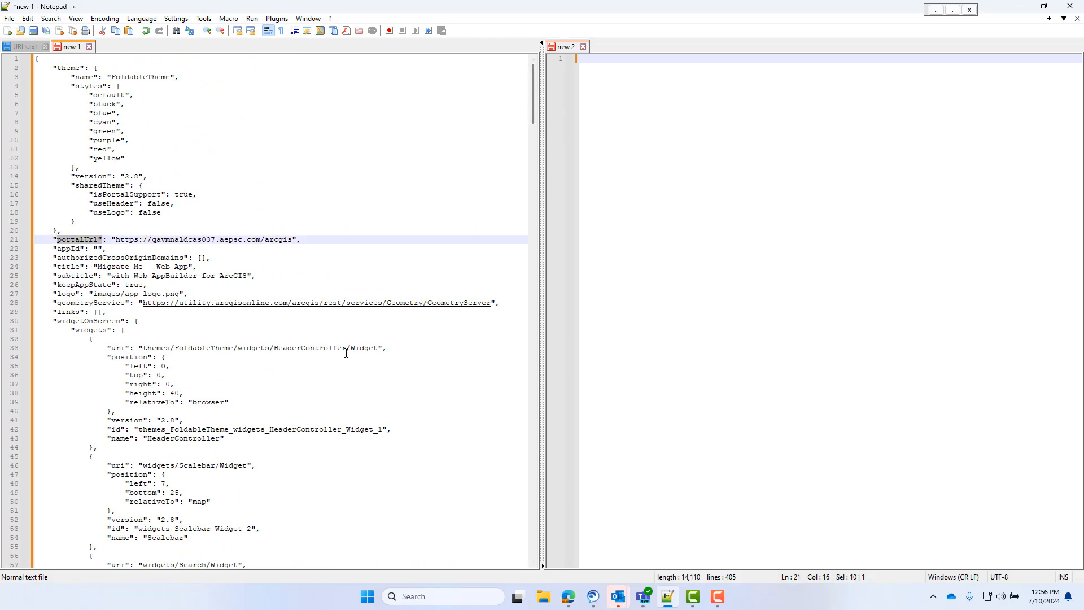
- Create a 2D Web AppBuilder app in the destination portal titled Migrate Me - Get Portal URLs with the tag Distribution
{"action": "left_click", "coordinate": [568, 597]}
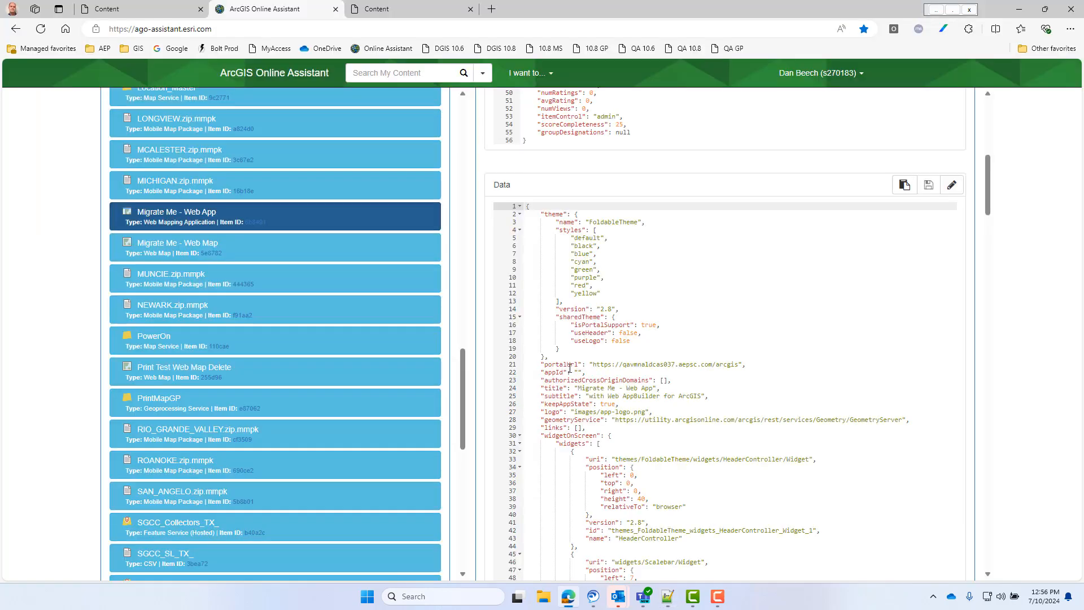
{"action": "left_click", "coordinate": [389, 12]}
{"action": "left_click", "coordinate": [285, 164]}
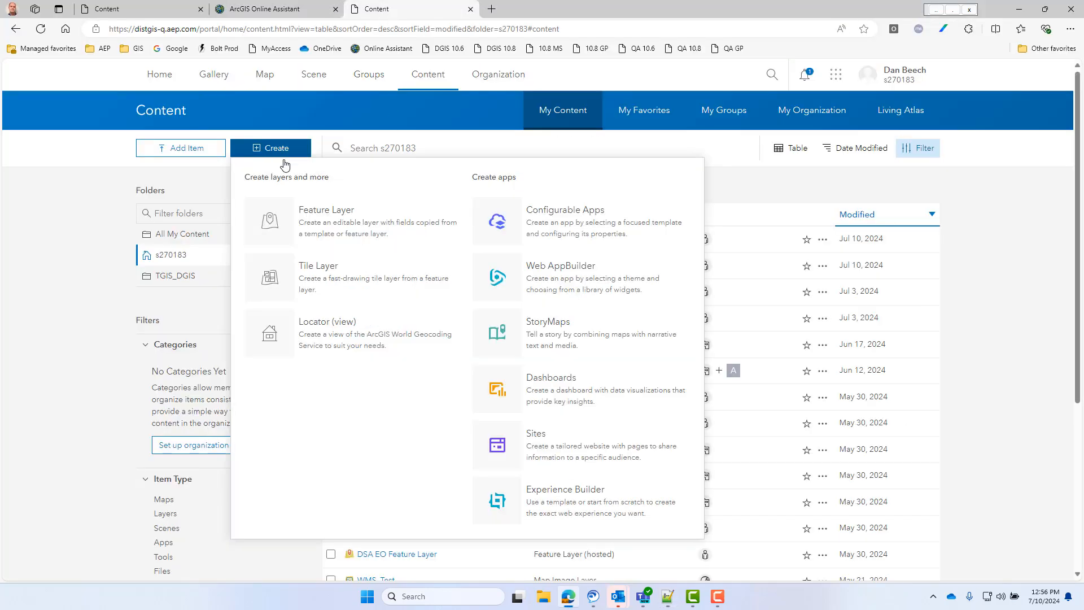
{"action": "left_click", "coordinate": [583, 285]}
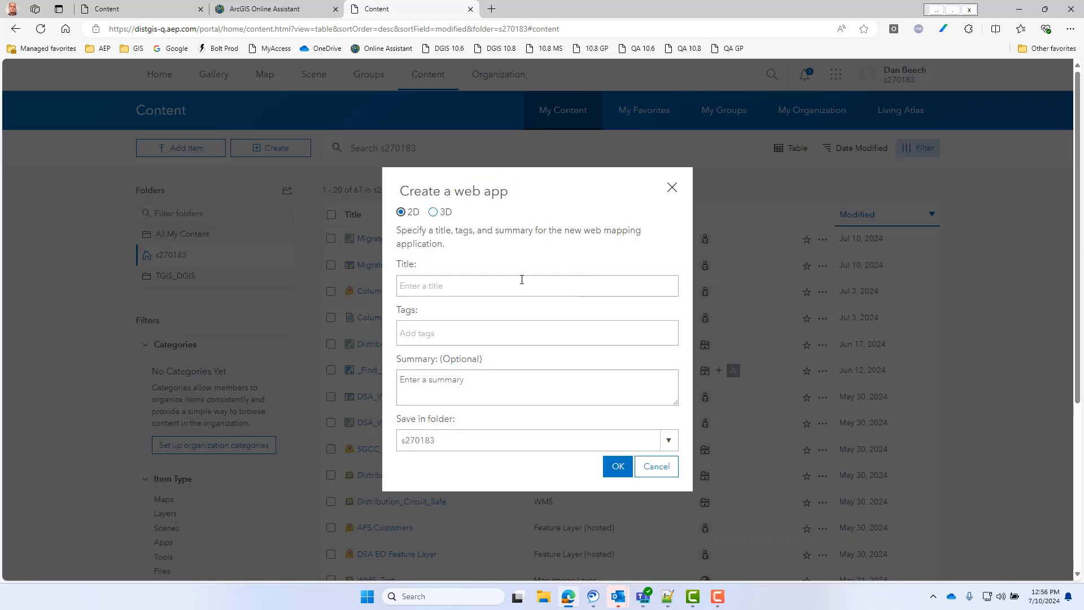
{"action": "left_click", "coordinate": [522, 279]}
{"action": "type", "text": "Migrate Me - Get Port"}
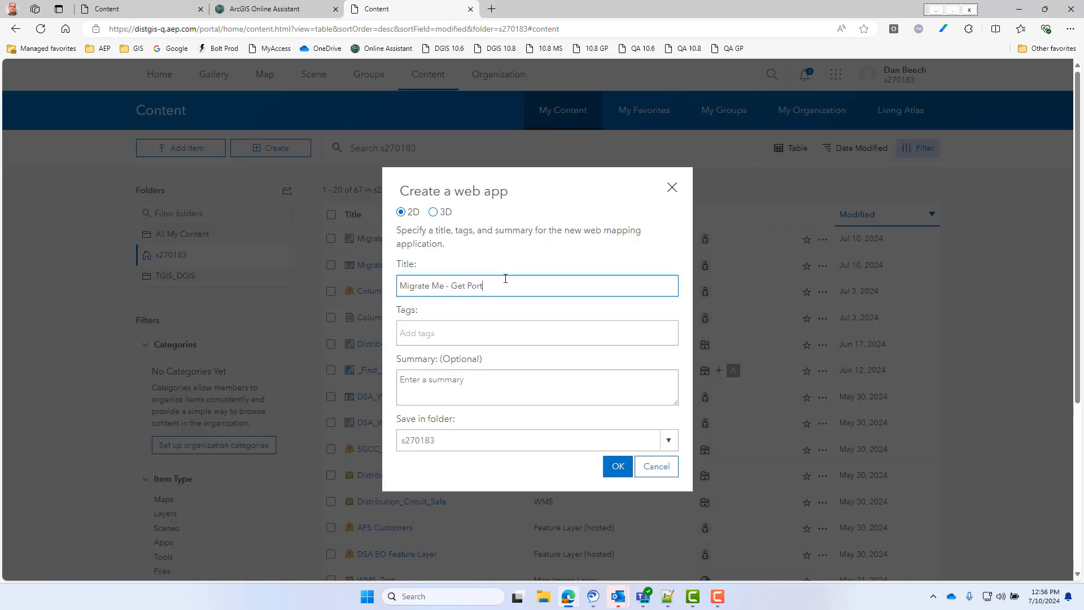
{"action": "type", "text": "al URLs"}
{"action": "left_click", "coordinate": [455, 338]}
{"action": "type", "text": "Dist"}
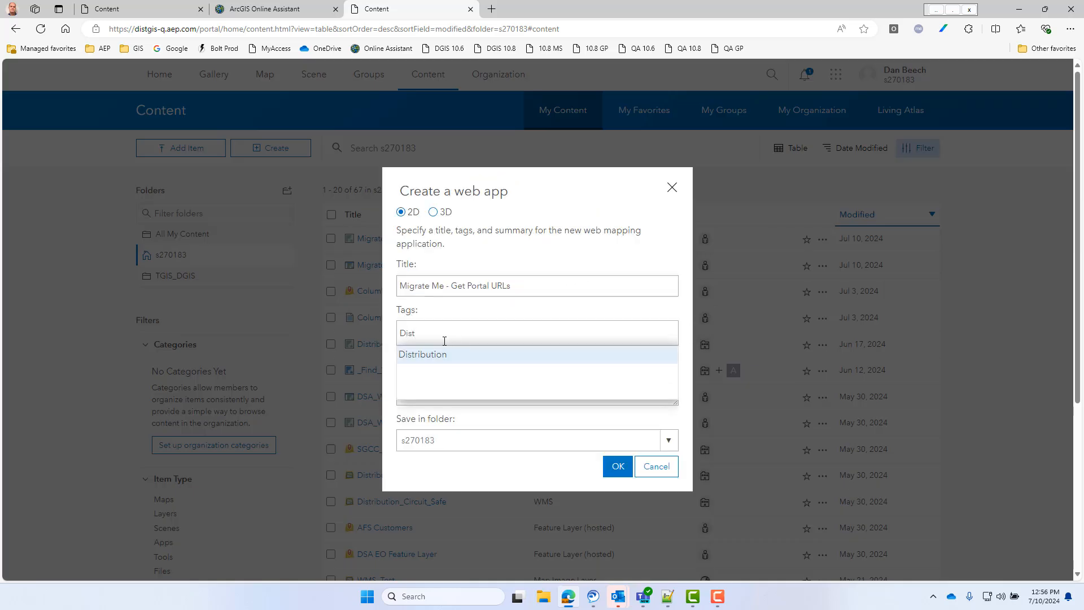
{"action": "key", "text": "Return"}
{"action": "left_click", "coordinate": [618, 489]}
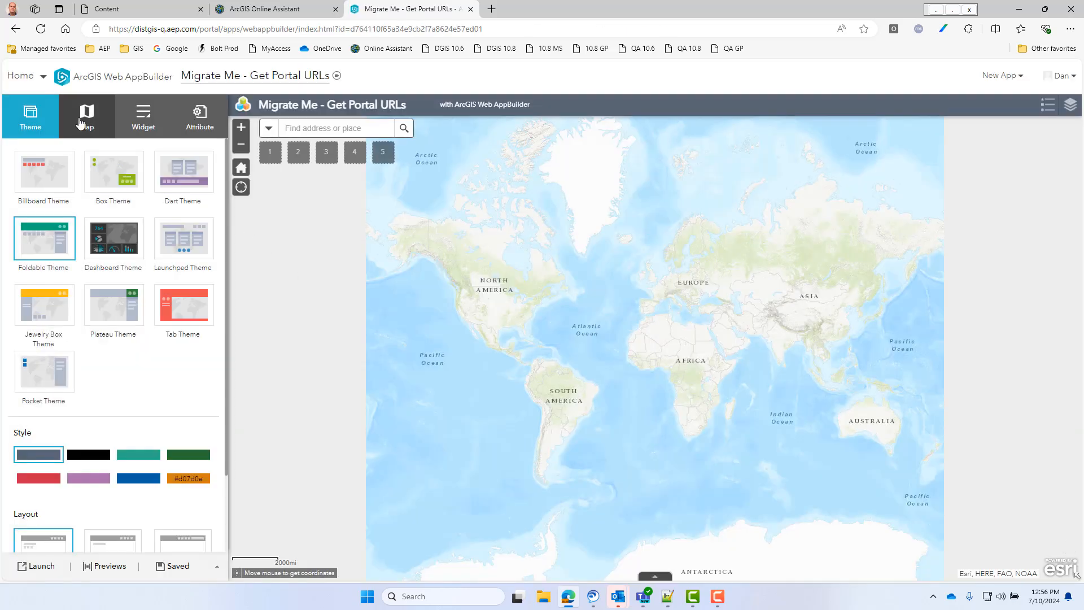
- Choose Migrate Me - Web Map as the new app's web map and return to the portal's content page
{"action": "left_click", "coordinate": [87, 116]}
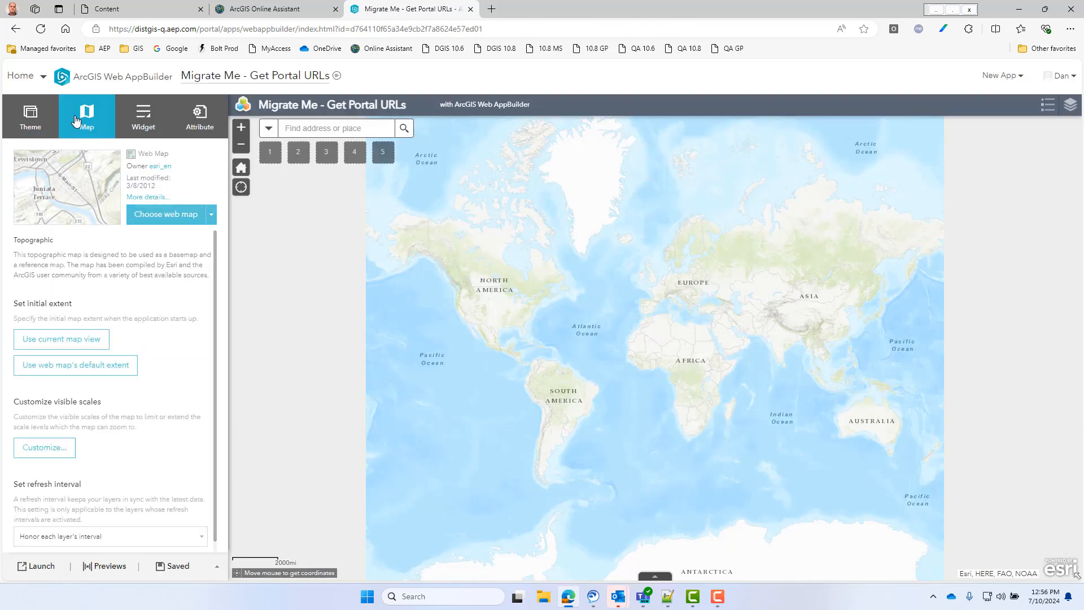
{"action": "left_click", "coordinate": [151, 218]}
{"action": "left_click", "coordinate": [317, 228]}
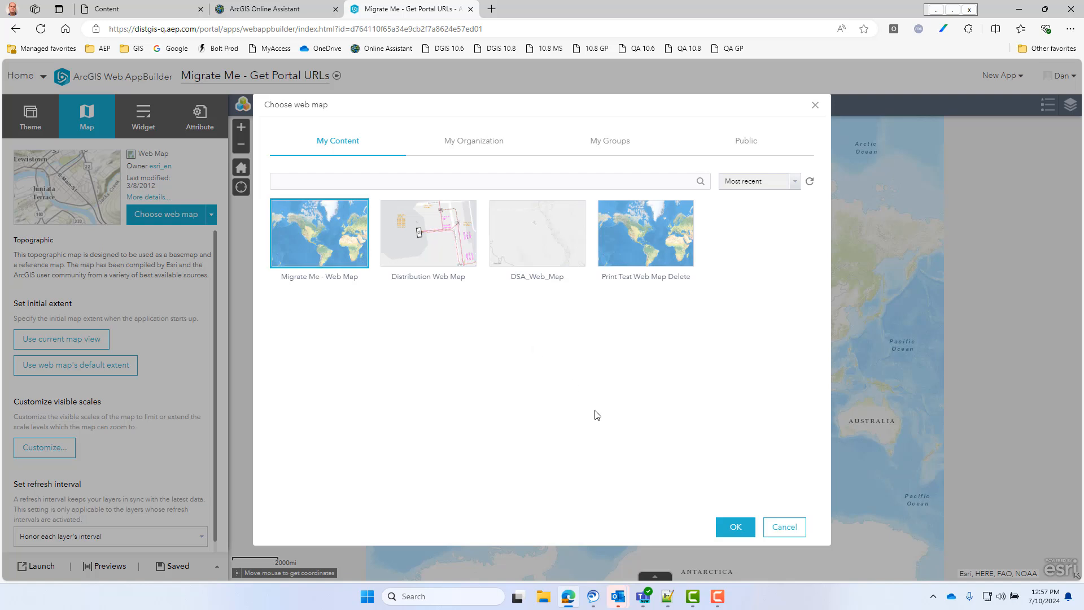
{"action": "left_click", "coordinate": [729, 526]}
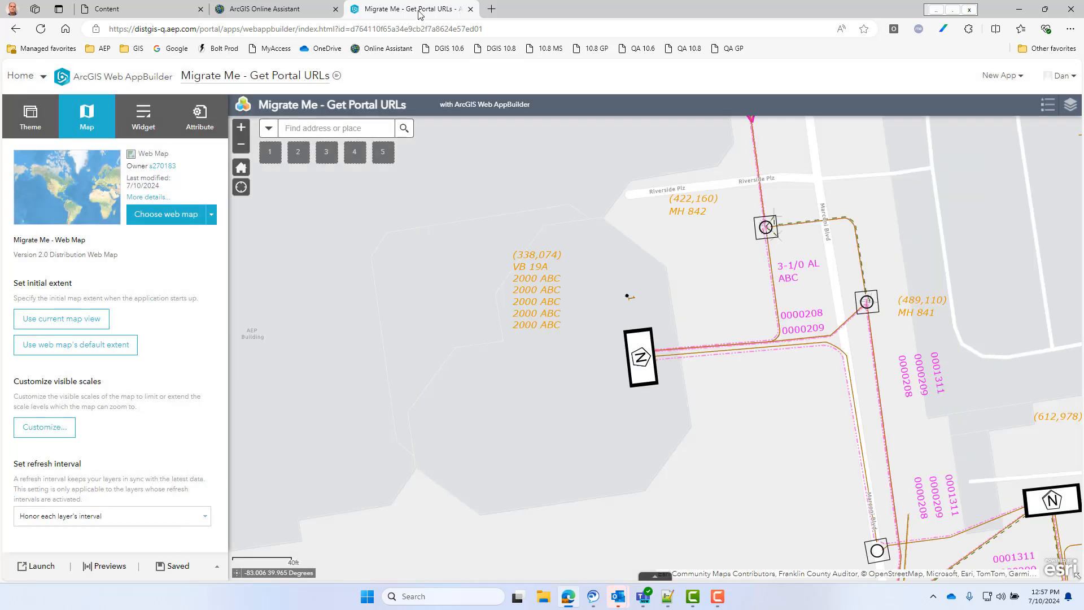
{"action": "left_click", "coordinate": [14, 29]}
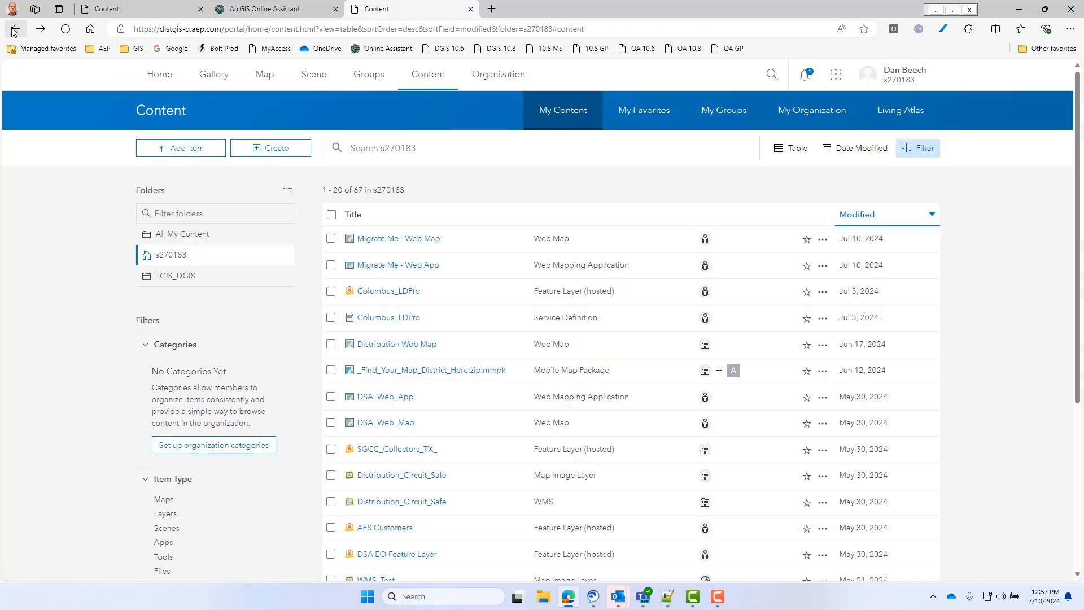
- Refresh the content list in ArcGIS Online Assistant and view the JSON of the Migrate Me - Get Portal URLs web mapping application
{"action": "left_click", "coordinate": [286, 9]}
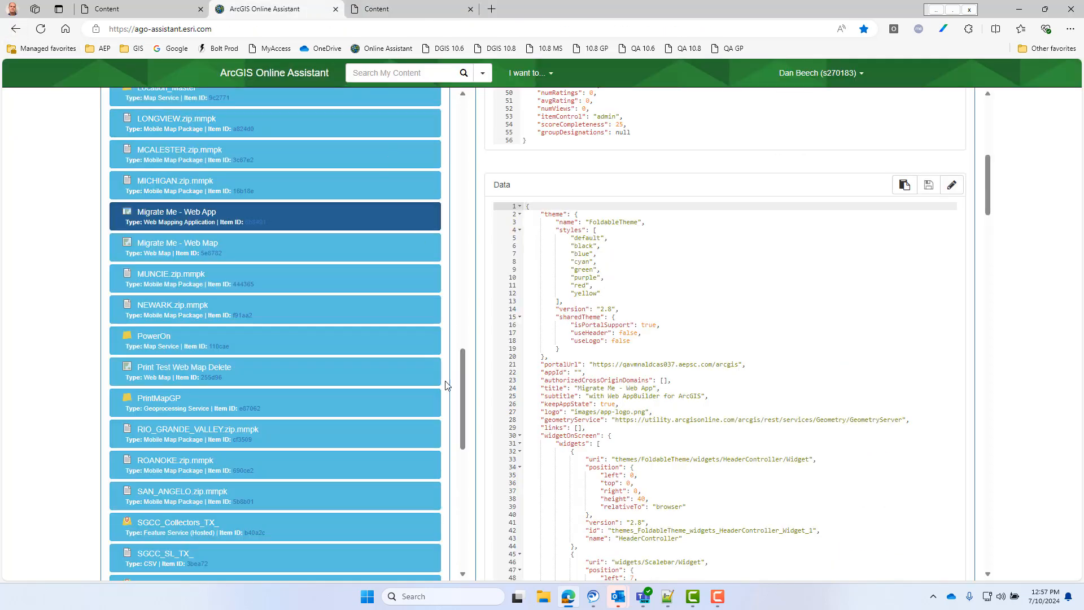
{"action": "left_click_drag", "start_coordinate": [466, 401], "coordinate": [417, 138]}
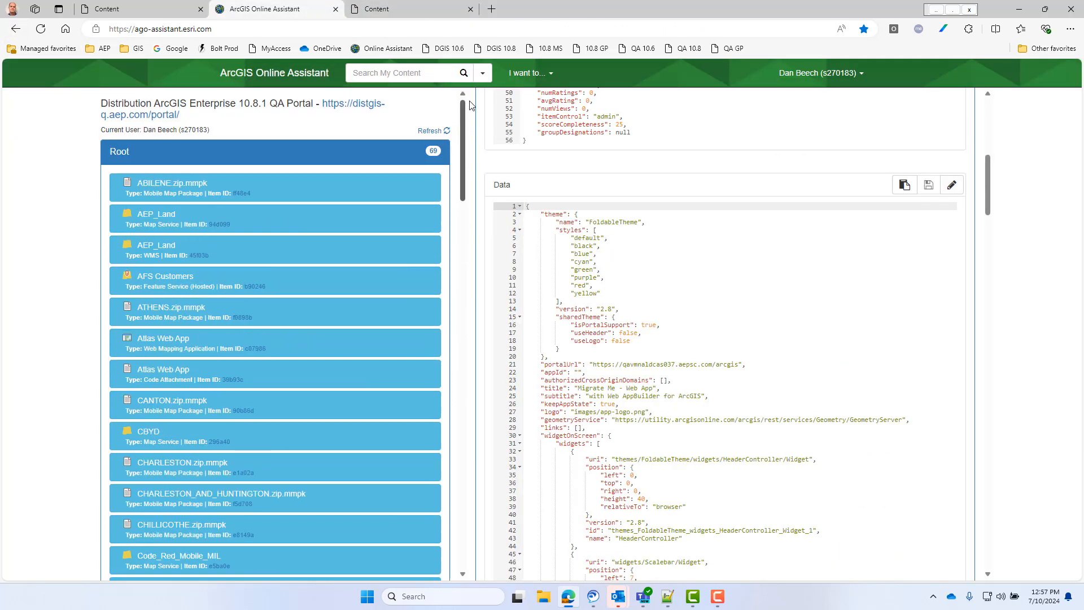
{"action": "left_click", "coordinate": [434, 131]}
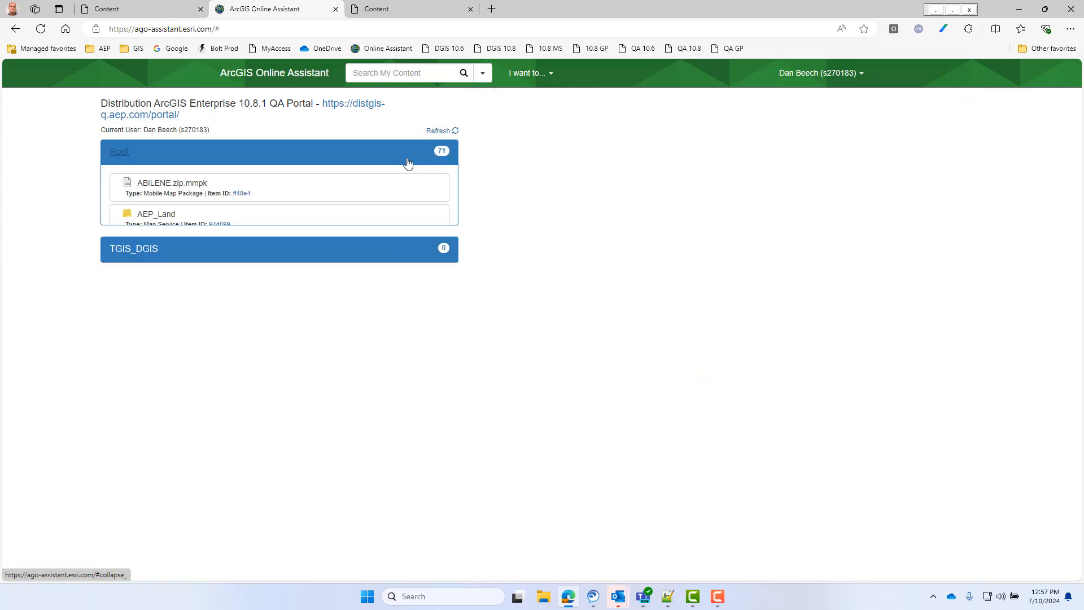
{"action": "left_click", "coordinate": [408, 162]}
{"action": "scroll", "coordinate": [461, 138], "scroll_direction": "down", "scroll_amount": 10}
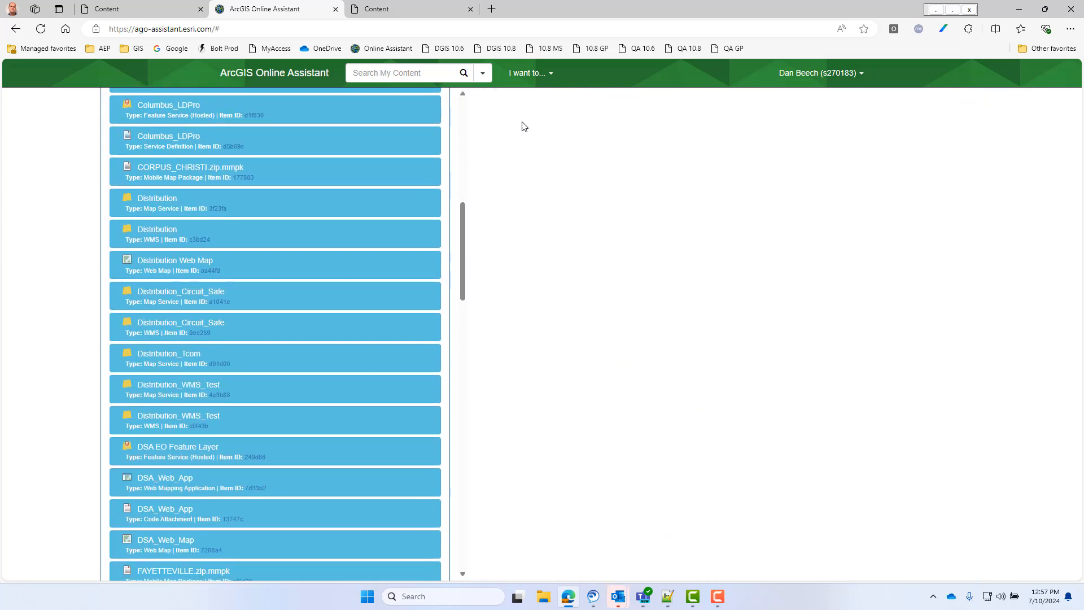
{"action": "left_click", "coordinate": [530, 73]}
{"action": "left_click", "coordinate": [530, 73]}
{"action": "left_click_drag", "start_coordinate": [460, 232], "coordinate": [467, 371]}
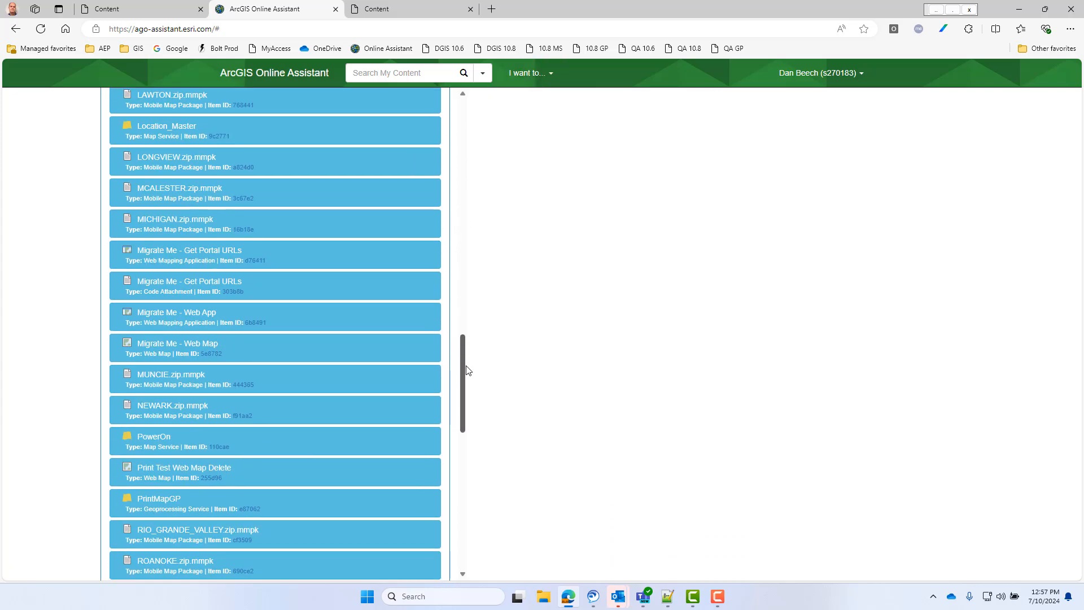
{"action": "left_click", "coordinate": [350, 259]}
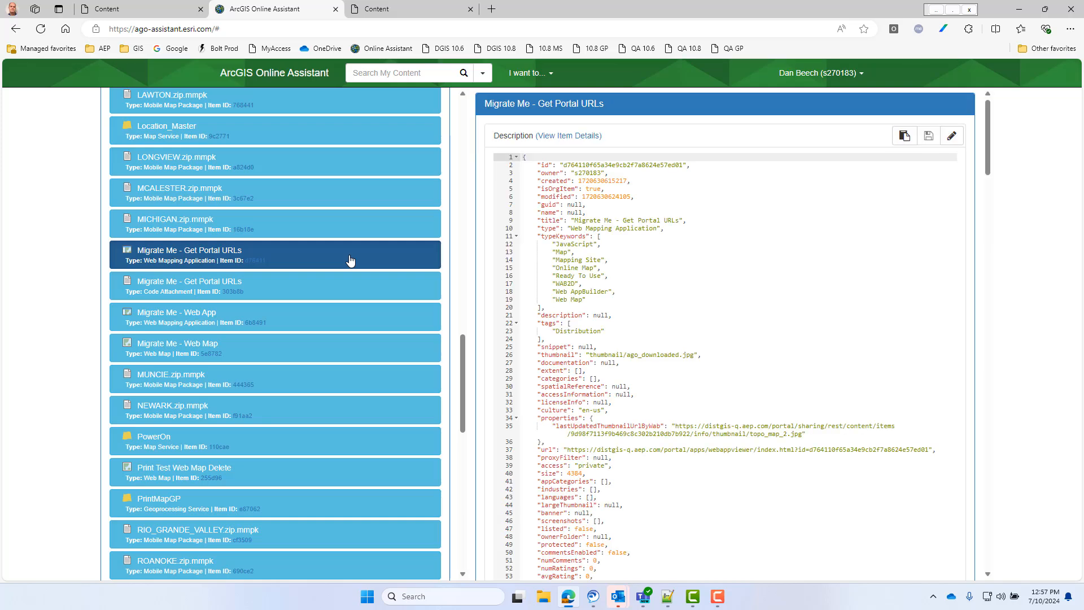
- Copy the Data JSON of Migrate Me - Get Portal URLs and paste it into the empty document new 2 in Notepad++
{"action": "scroll", "coordinate": [777, 253], "scroll_direction": "down", "scroll_amount": 7}
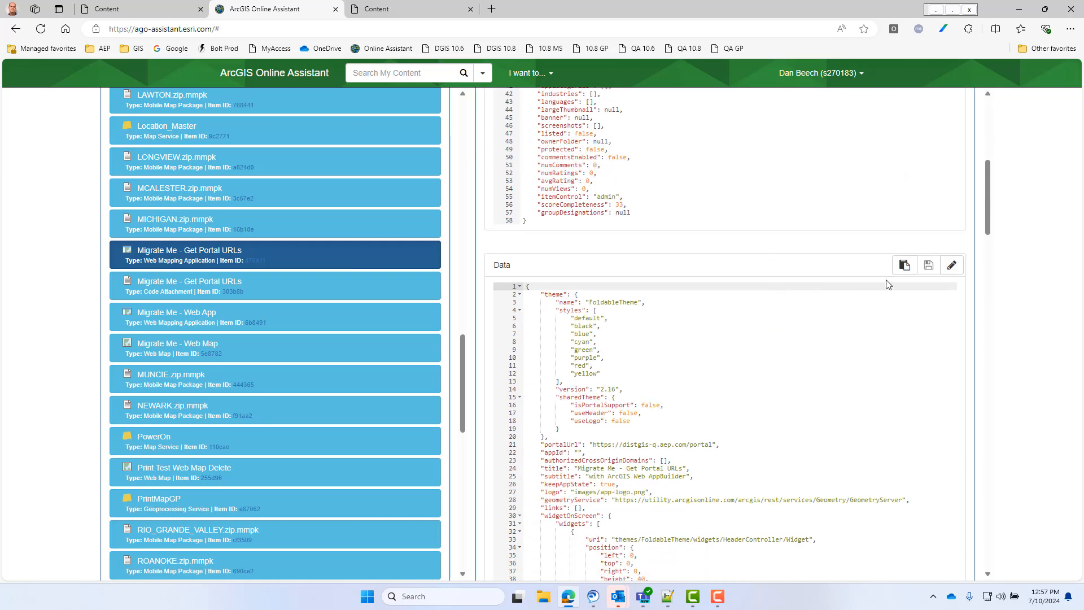
{"action": "left_click", "coordinate": [670, 596]}
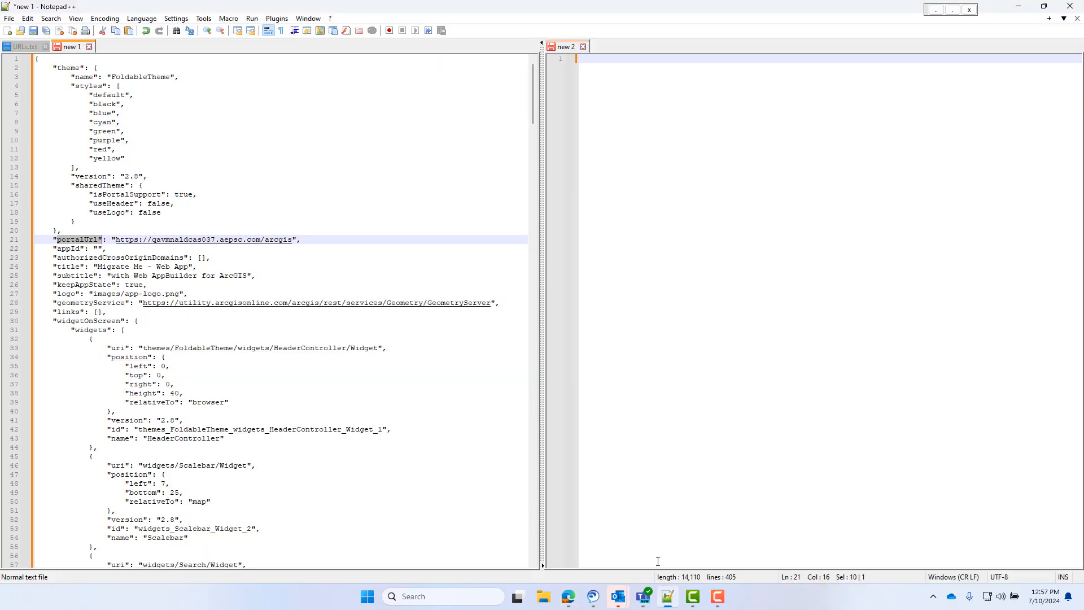
{"action": "key", "text": "ctrl+v"}
{"action": "scroll", "coordinate": [979, 92], "scroll_direction": "up", "scroll_amount": 20}
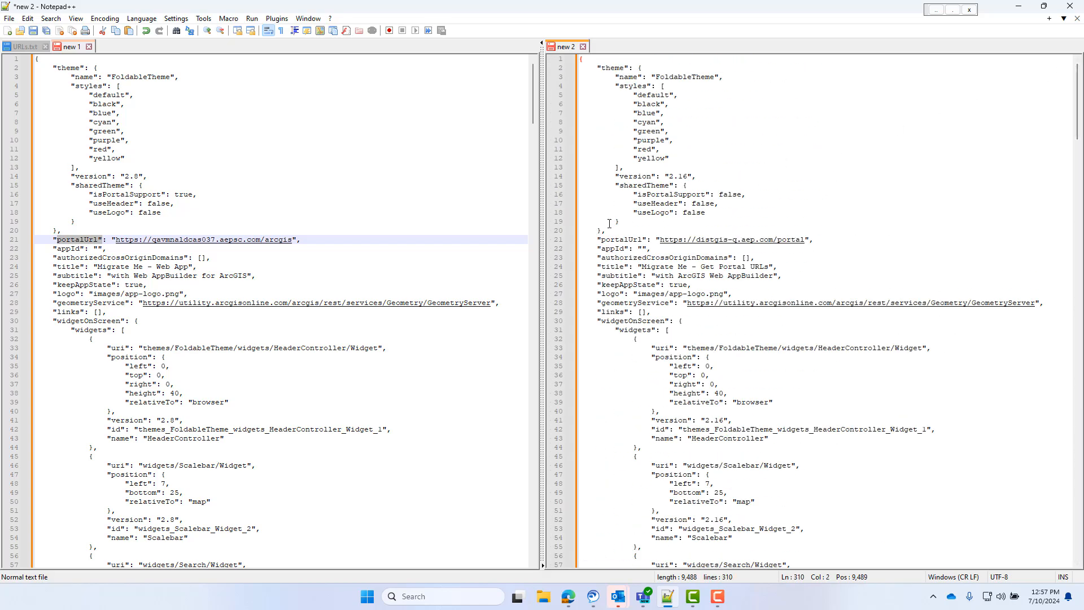
{"action": "left_click_drag", "start_coordinate": [607, 239], "coordinate": [734, 245]}
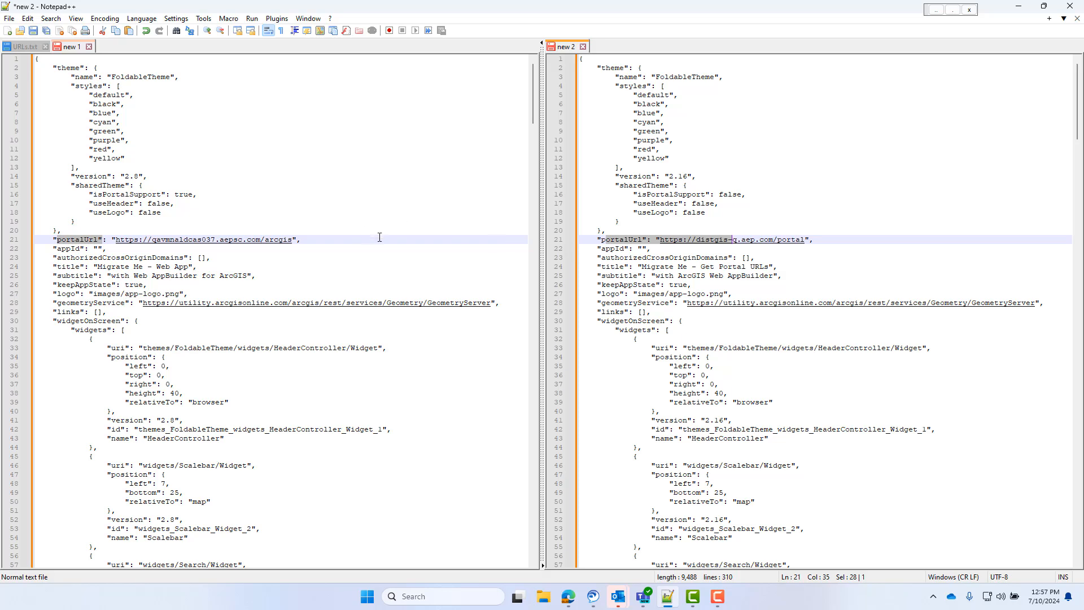
{"action": "left_click", "coordinate": [611, 249]}
{"action": "left_click_drag", "start_coordinate": [661, 241], "coordinate": [806, 246]}
{"action": "key", "text": "ctrl+c"}
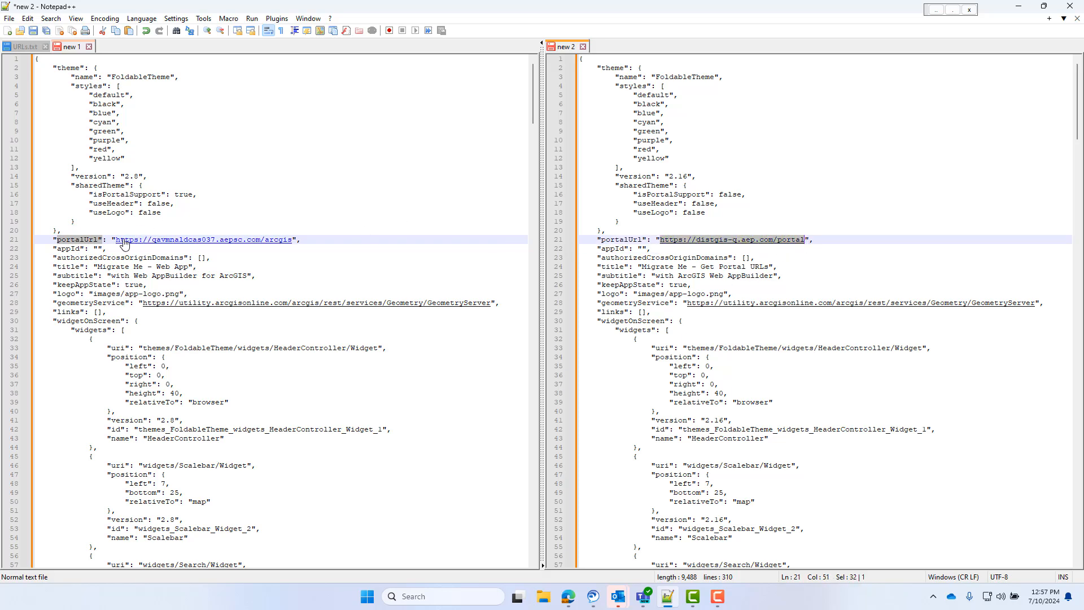
{"action": "left_click_drag", "start_coordinate": [116, 242], "coordinate": [292, 244]}
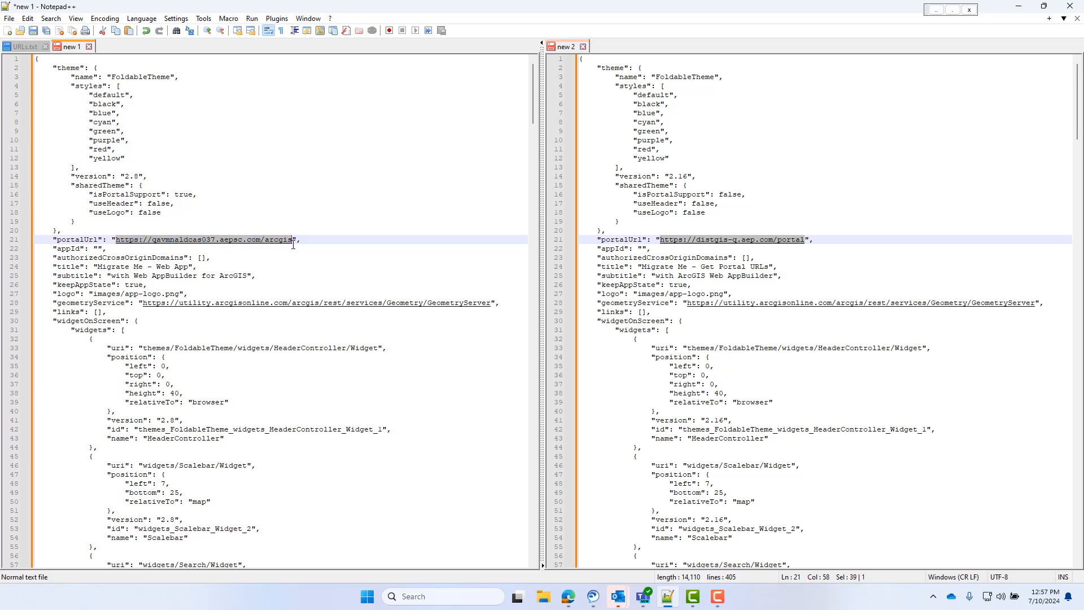
{"action": "key", "text": "ctrl+v"}
{"action": "scroll", "coordinate": [282, 258], "scroll_direction": "down", "scroll_amount": 2}
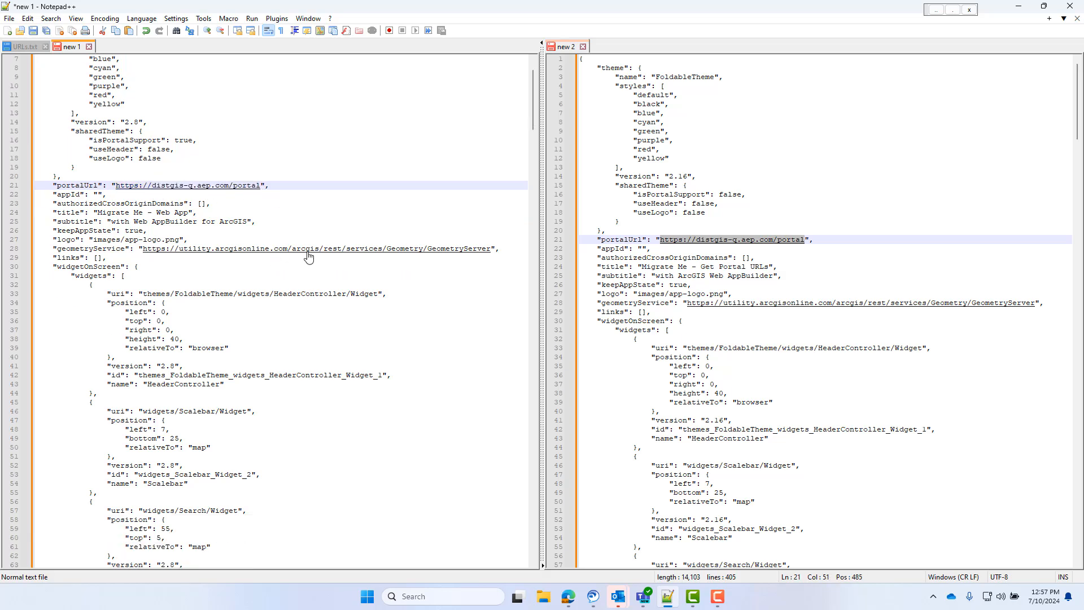
{"action": "scroll", "coordinate": [769, 322], "scroll_direction": "down", "scroll_amount": 3}
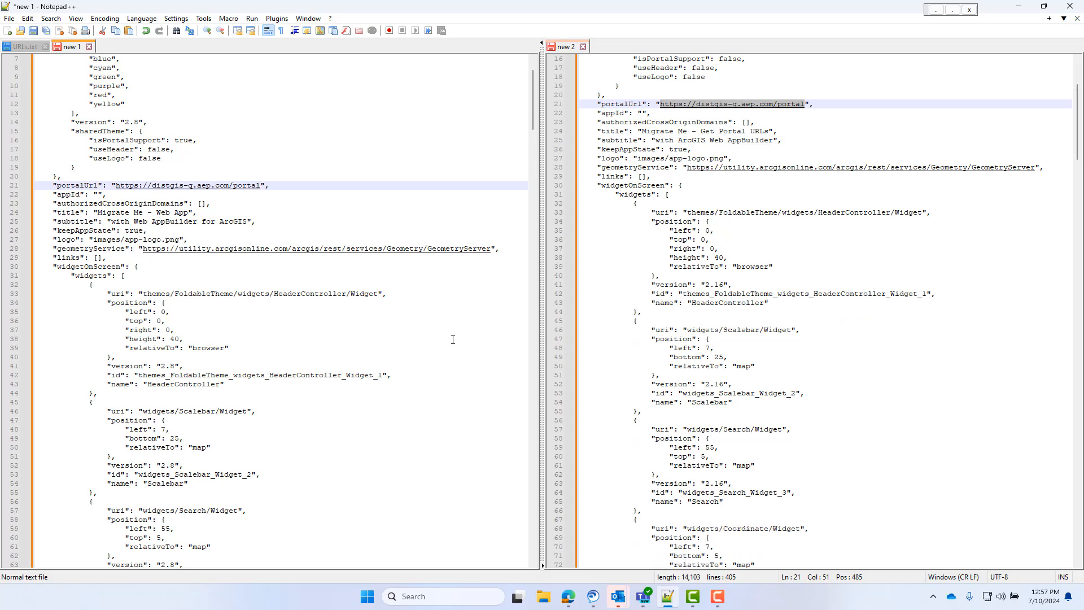
{"action": "scroll", "coordinate": [453, 339], "scroll_direction": "down", "scroll_amount": 16}
{"action": "scroll", "coordinate": [778, 424], "scroll_direction": "down", "scroll_amount": 20}
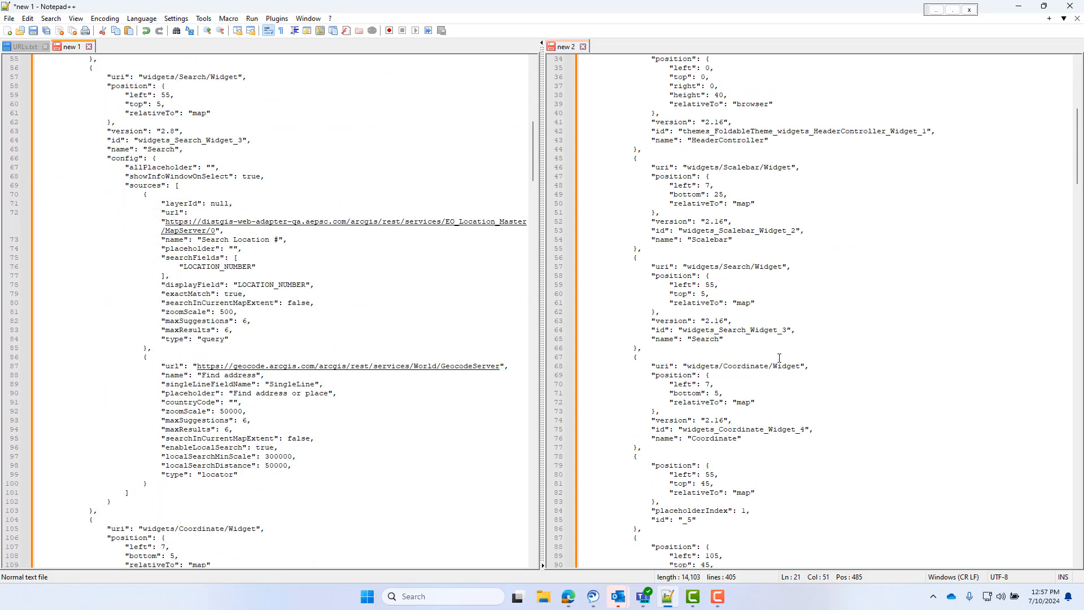
{"action": "scroll", "coordinate": [779, 423], "scroll_direction": "down", "scroll_amount": 20}
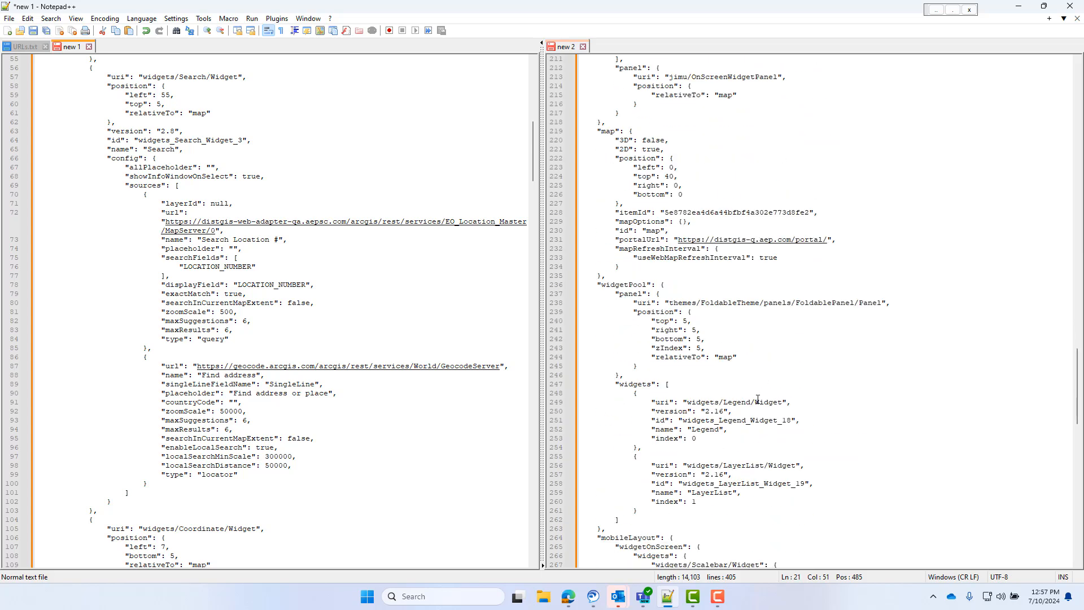
{"action": "left_click", "coordinate": [367, 261]}
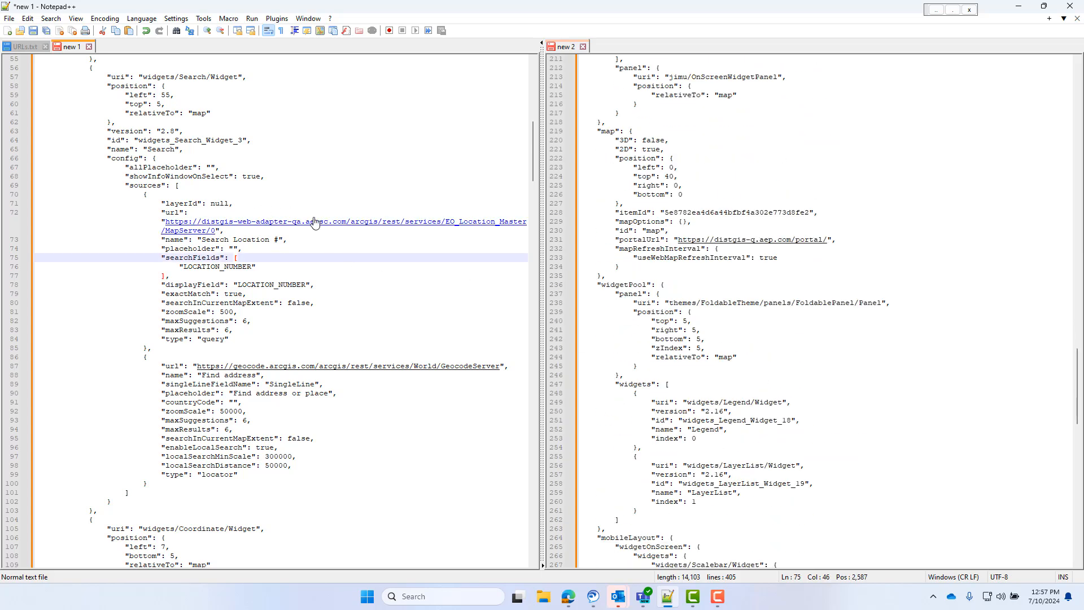
{"action": "left_click", "coordinate": [33, 47]}
{"action": "left_click_drag", "start_coordinate": [374, 101], "coordinate": [25, 102]}
{"action": "key", "text": "ctrl+c"}
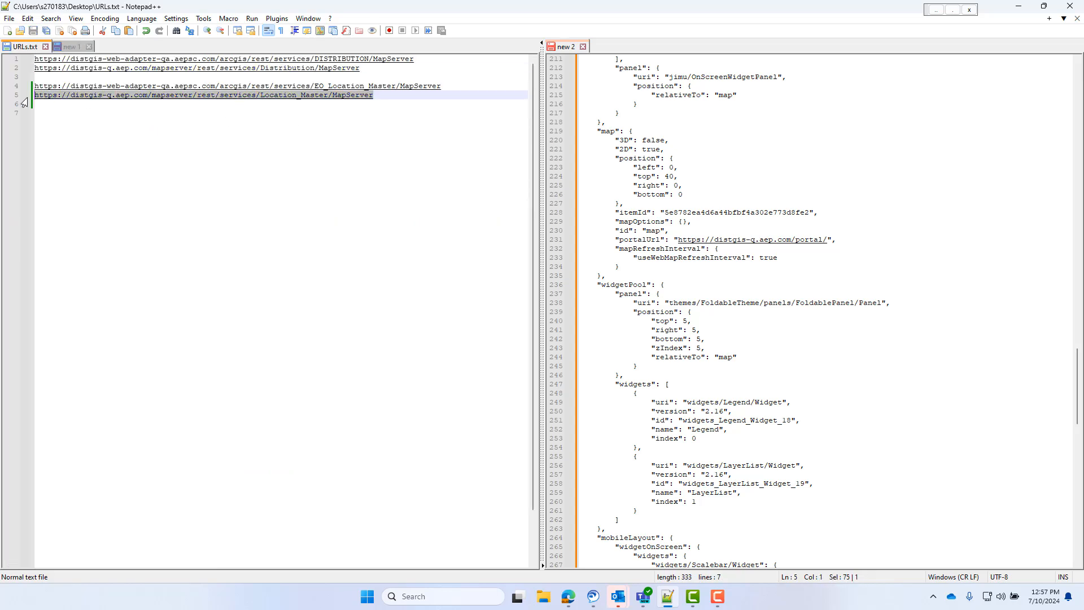
{"action": "left_click", "coordinate": [73, 47]}
{"action": "left_click_drag", "start_coordinate": [167, 221], "coordinate": [206, 231]}
{"action": "key", "text": "ctrl+v"}
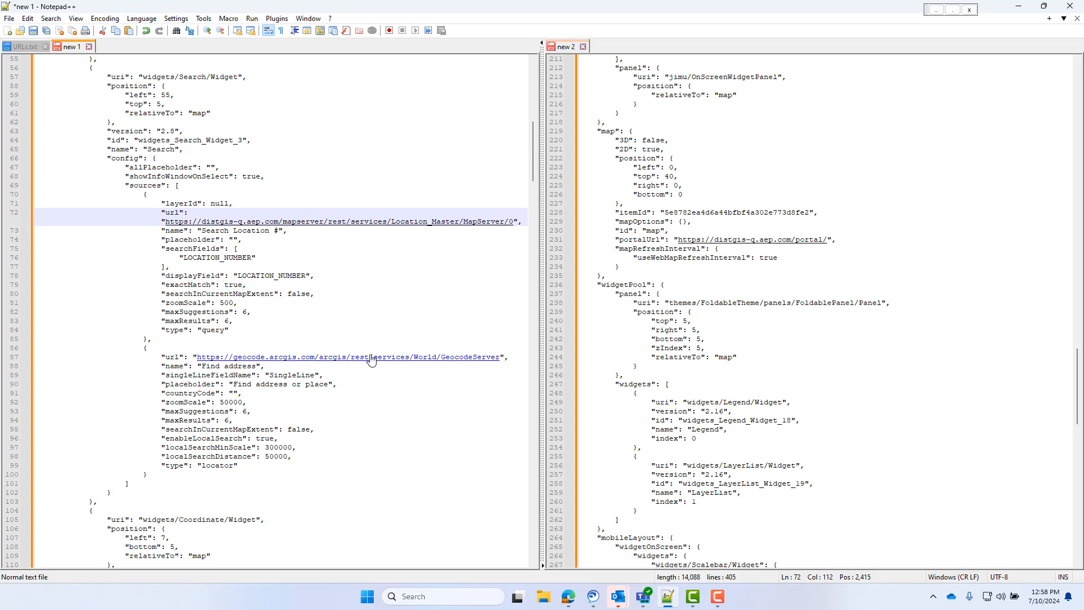
{"action": "scroll", "coordinate": [444, 368], "scroll_direction": "down", "scroll_amount": 18}
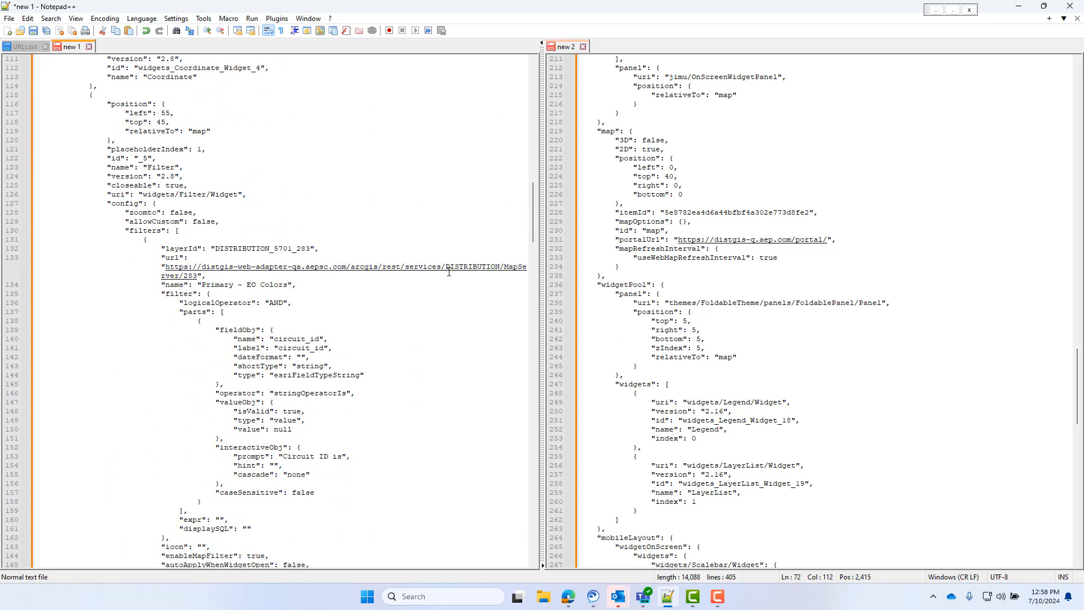
{"action": "left_click", "coordinate": [28, 47]}
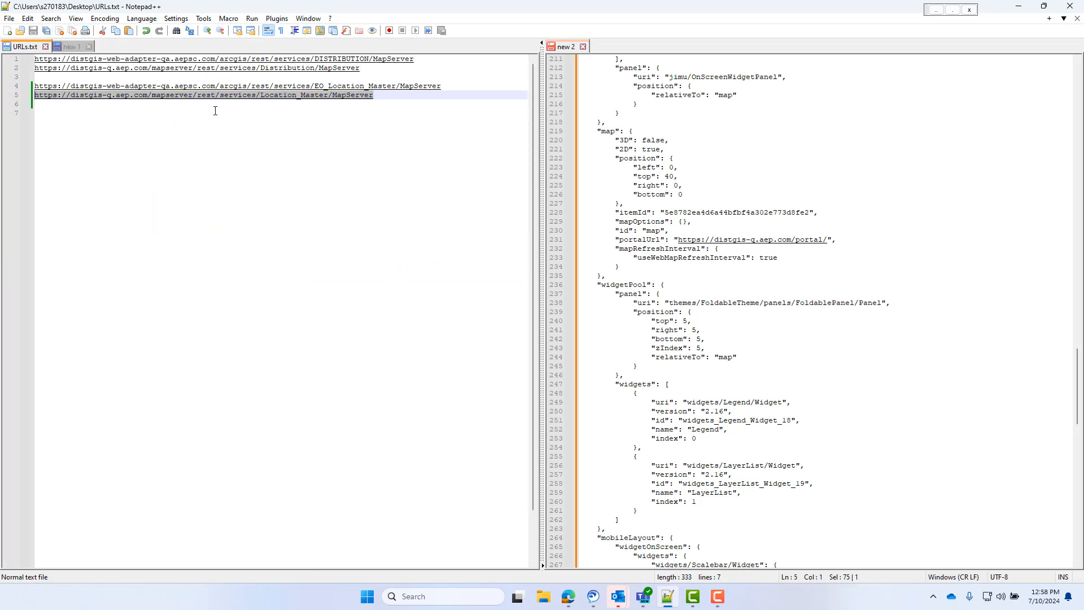
{"action": "left_click_drag", "start_coordinate": [361, 69], "coordinate": [34, 69]}
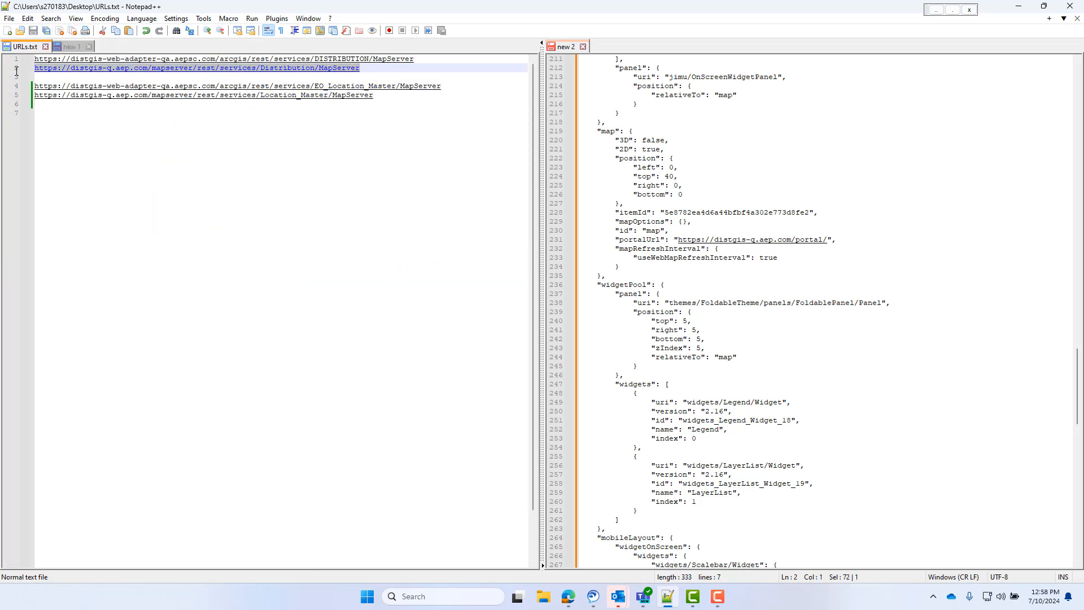
{"action": "left_click", "coordinate": [70, 47]}
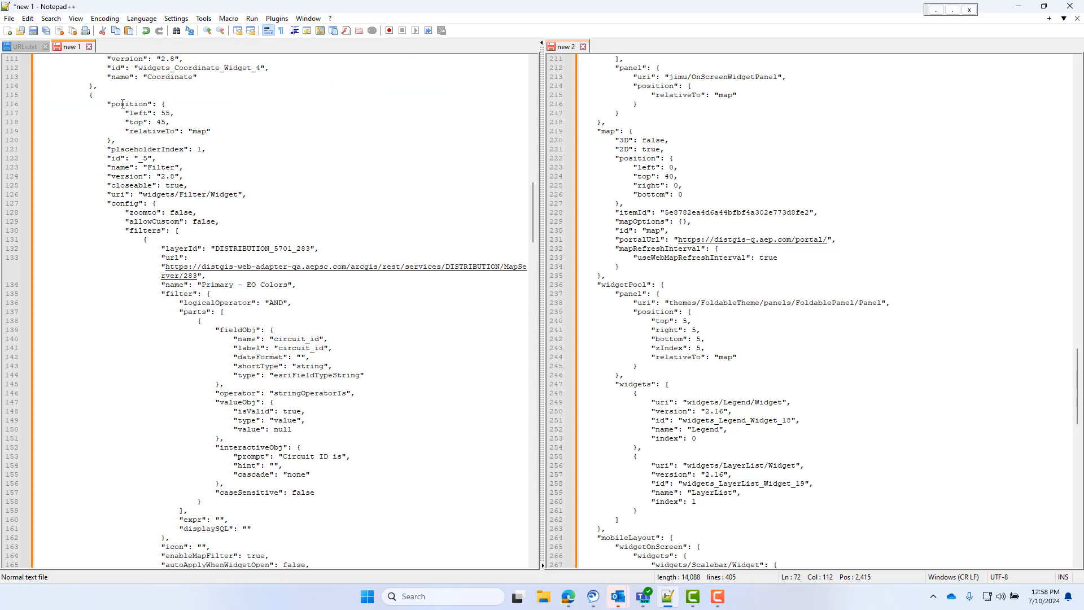
{"action": "mouse_move", "coordinate": [165, 266]}
{"action": "left_mouse_down"}
{"action": "mouse_move", "coordinate": [186, 268]}
{"action": "mouse_move", "coordinate": [179, 276]}
{"action": "left_mouse_up"}
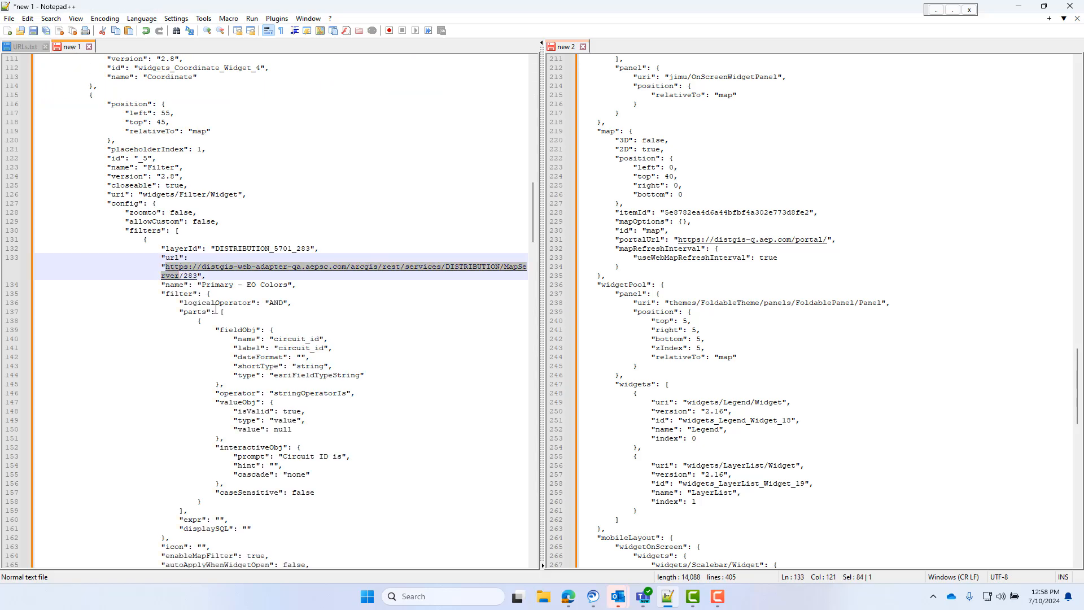
{"action": "key", "text": "ctrl+v"}
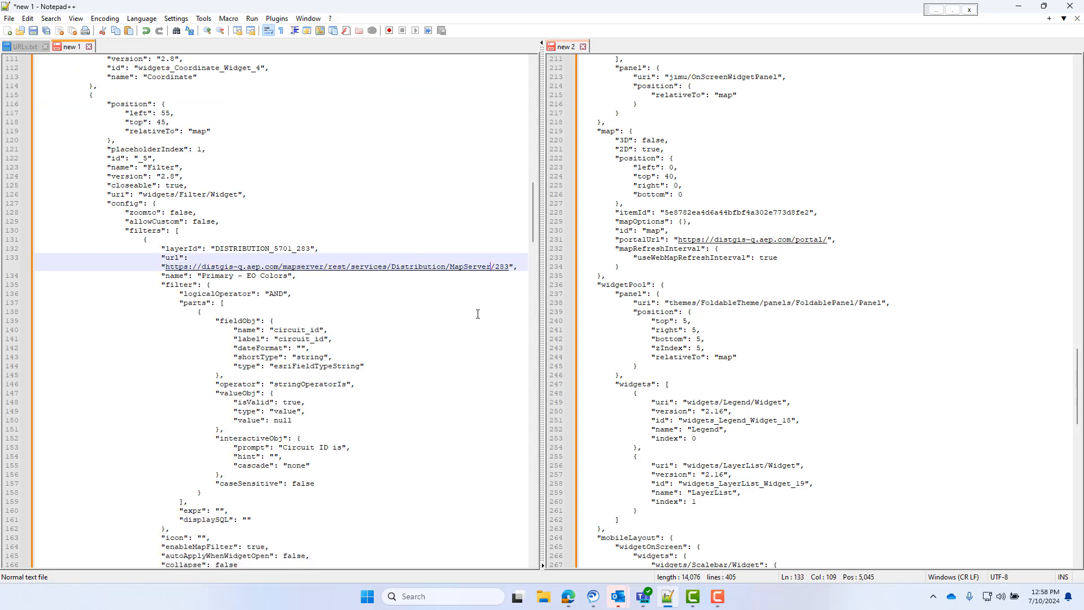
- Replace the itemId in the map section of new 1 with 5e8782ea4d6a44bfbf4a302e773d8fe2, copied from the map section of new 2
{"action": "scroll", "coordinate": [461, 369], "scroll_direction": "down", "scroll_amount": 15}
{"action": "scroll", "coordinate": [461, 369], "scroll_direction": "down", "scroll_amount": 20}
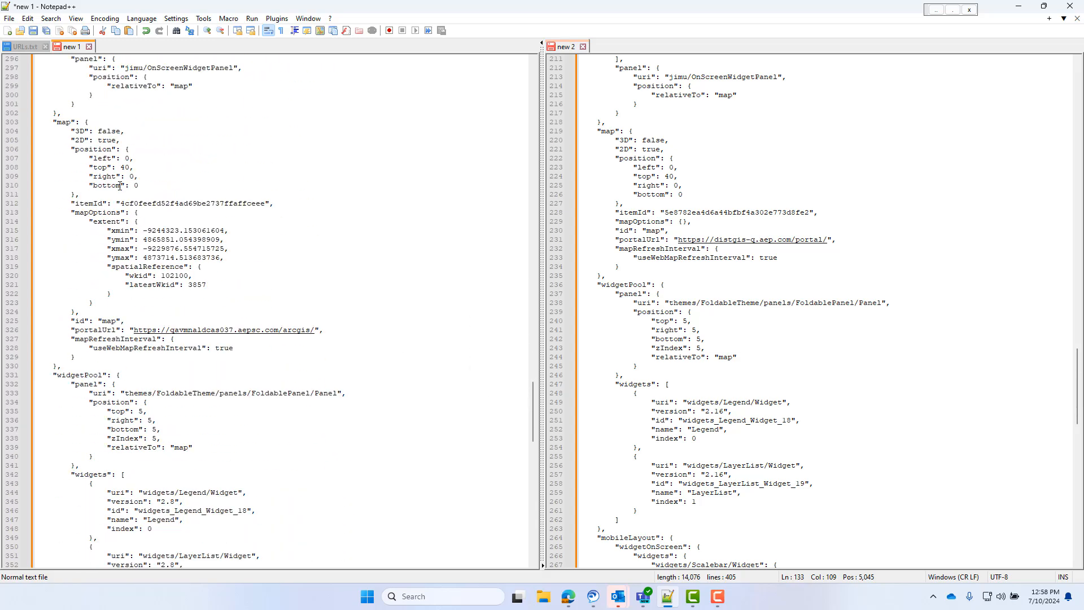
{"action": "double_click", "coordinate": [65, 123]}
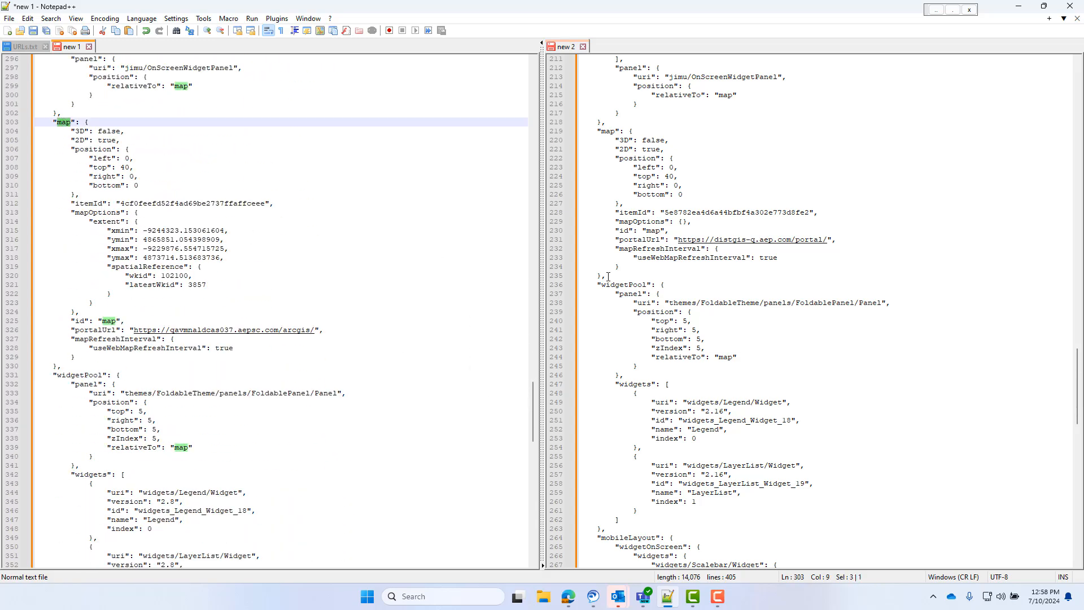
{"action": "scroll", "coordinate": [609, 277], "scroll_direction": "down", "scroll_amount": 4}
{"action": "scroll", "coordinate": [609, 277], "scroll_direction": "up", "scroll_amount": 15}
{"action": "scroll", "coordinate": [699, 354], "scroll_direction": "down", "scroll_amount": 5}
{"action": "double_click", "coordinate": [608, 294]}
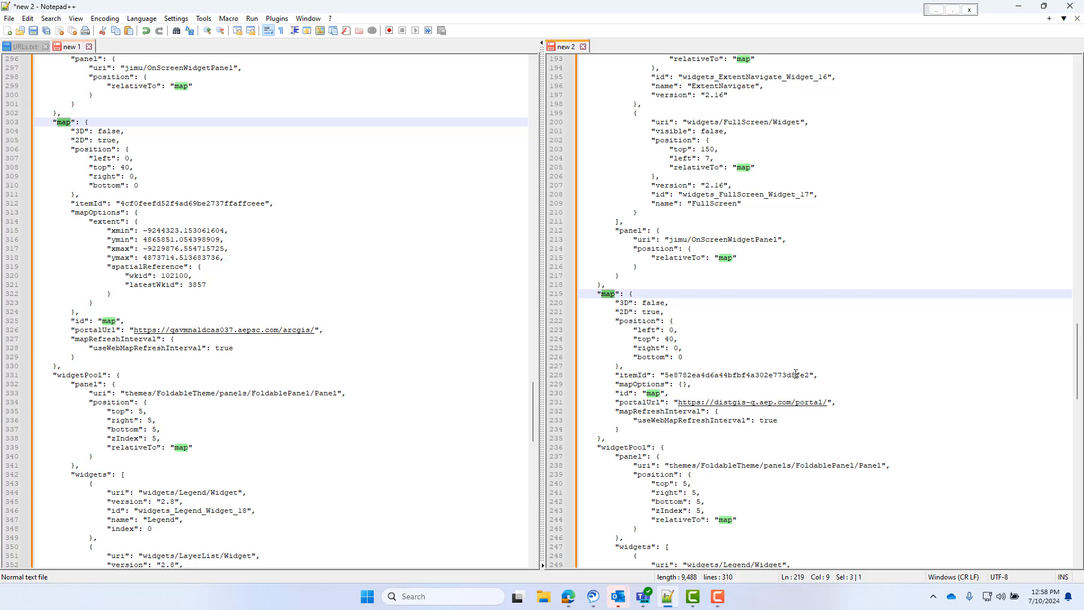
{"action": "scroll", "coordinate": [778, 340], "scroll_direction": "down", "scroll_amount": 6}
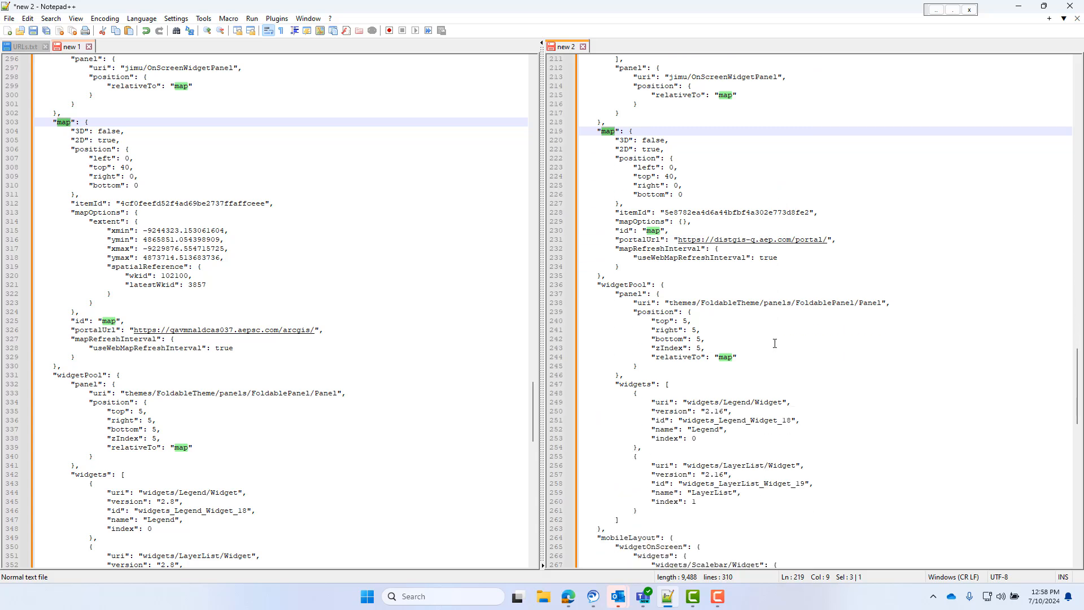
{"action": "double_click", "coordinate": [715, 214]}
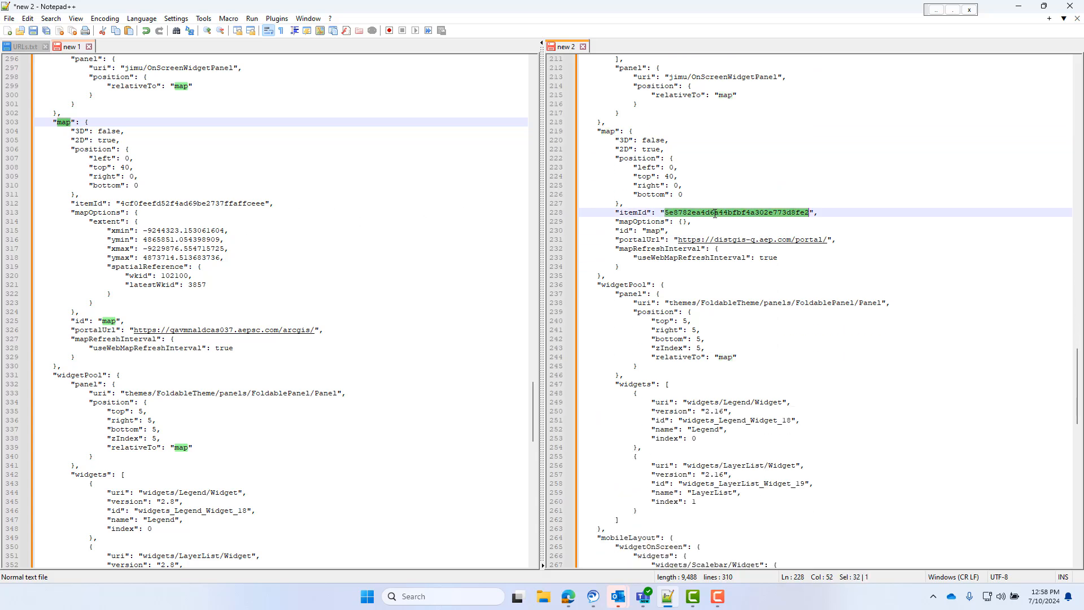
{"action": "key", "text": "ctrl+c"}
{"action": "double_click", "coordinate": [193, 203]}
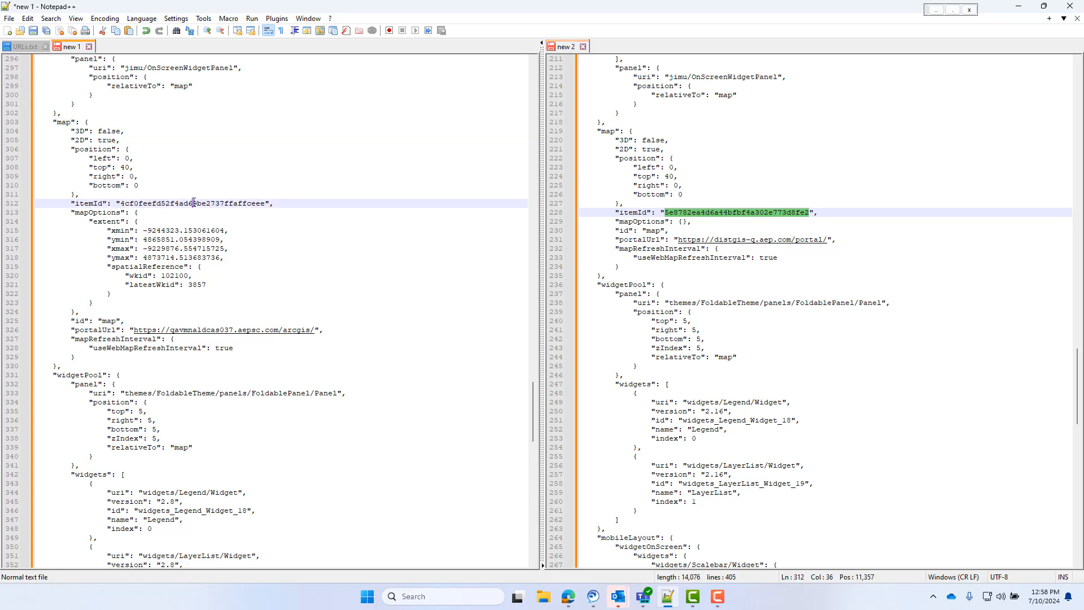
{"action": "key", "text": "ctrl+v"}
{"action": "scroll", "coordinate": [286, 285], "scroll_direction": "down", "scroll_amount": 2}
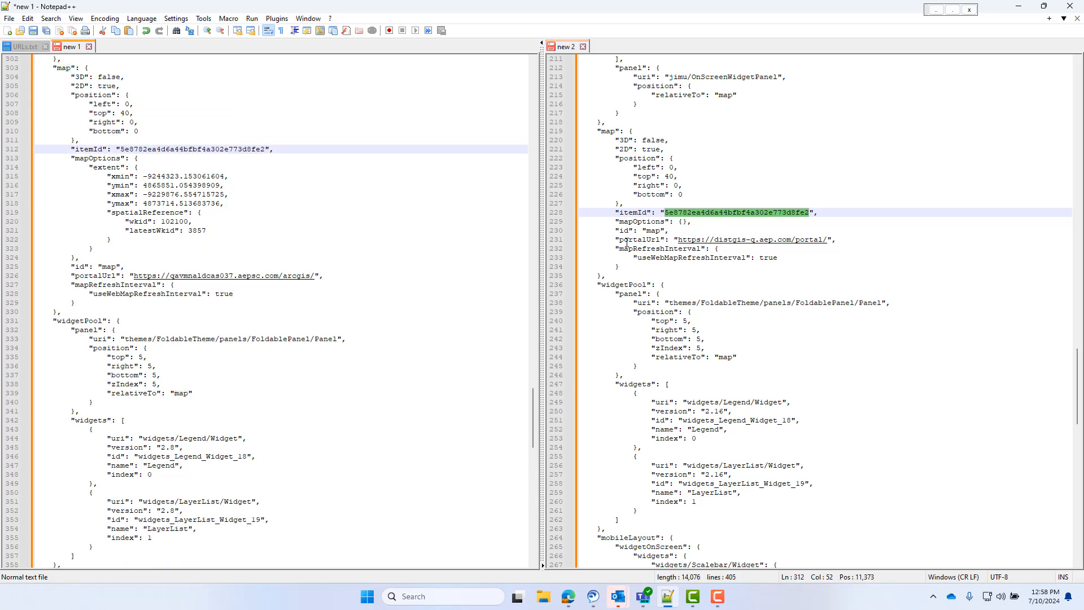
{"action": "left_click_drag", "start_coordinate": [624, 240], "coordinate": [829, 244]}
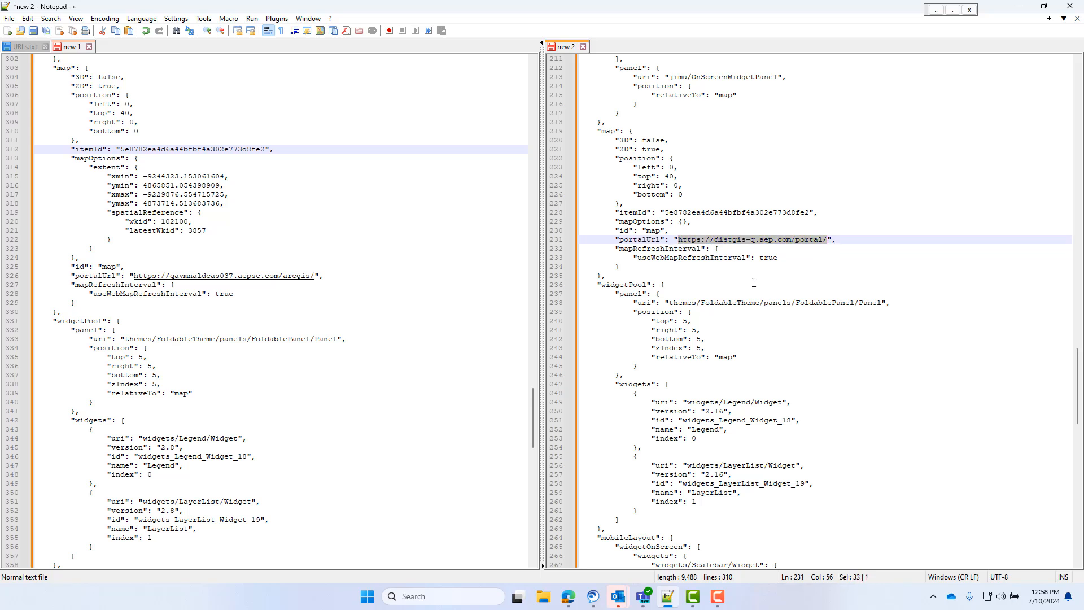
{"action": "left_click_drag", "start_coordinate": [133, 275], "coordinate": [315, 279]}
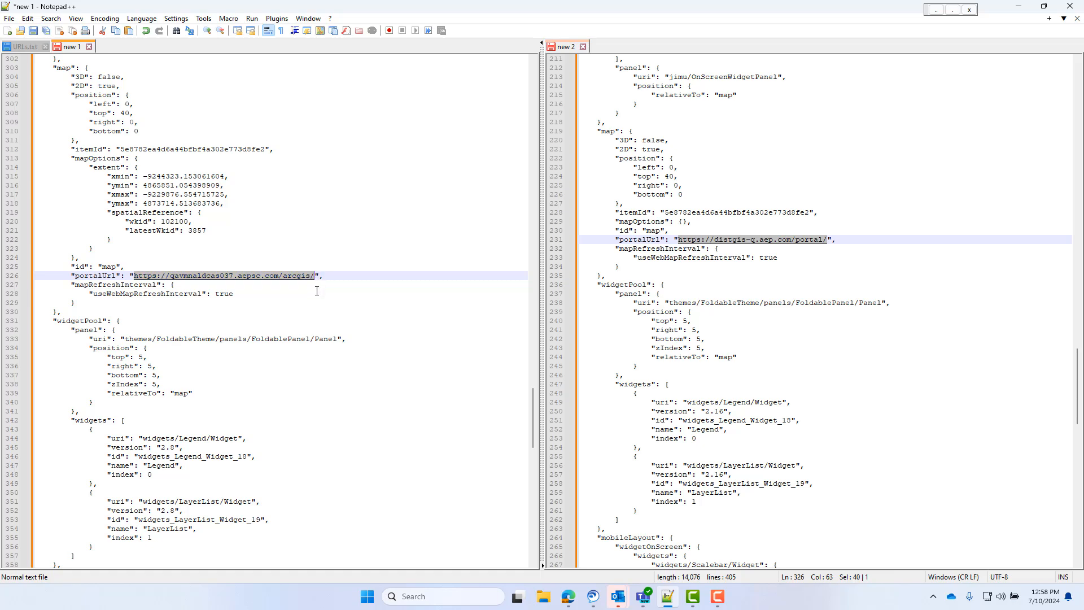
{"action": "key", "text": "ctrl+v"}
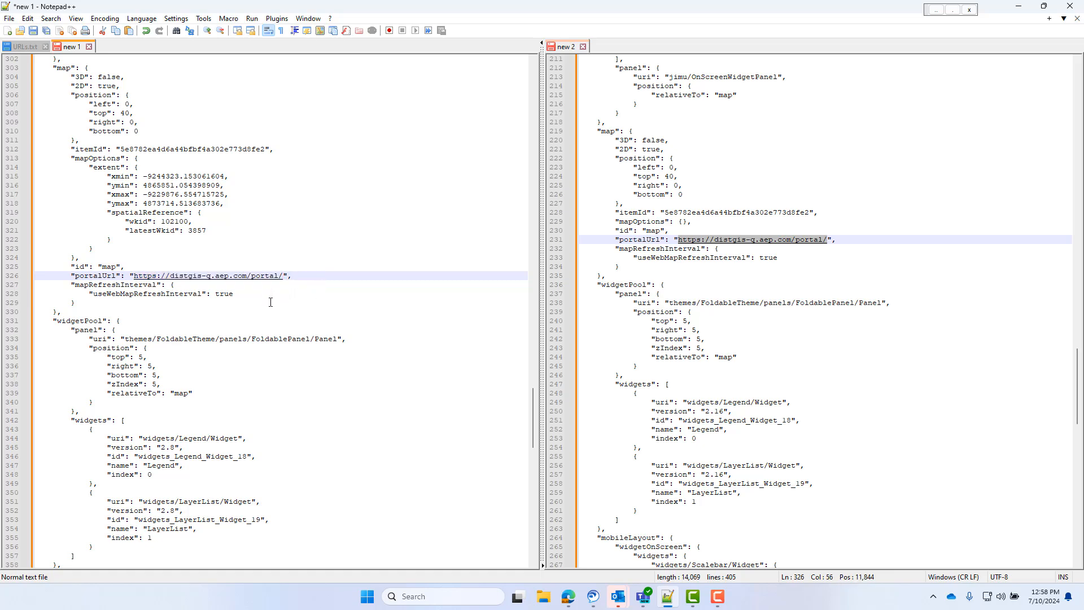
{"action": "scroll", "coordinate": [271, 302], "scroll_direction": "down", "scroll_amount": 18}
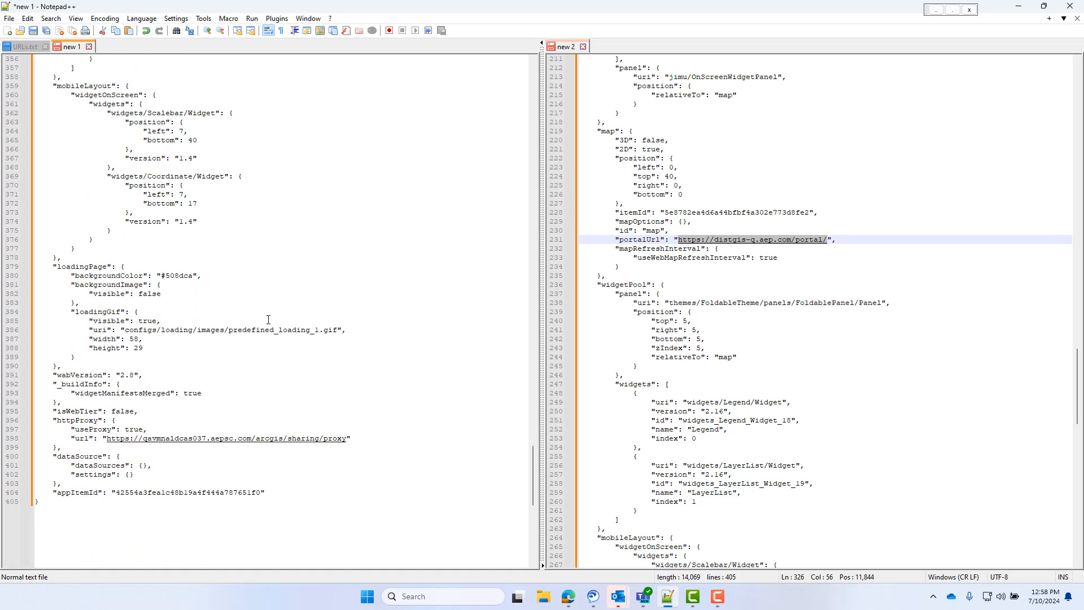
{"action": "scroll", "coordinate": [268, 319], "scroll_direction": "down", "scroll_amount": 2}
{"action": "scroll", "coordinate": [626, 371], "scroll_direction": "down", "scroll_amount": 19}
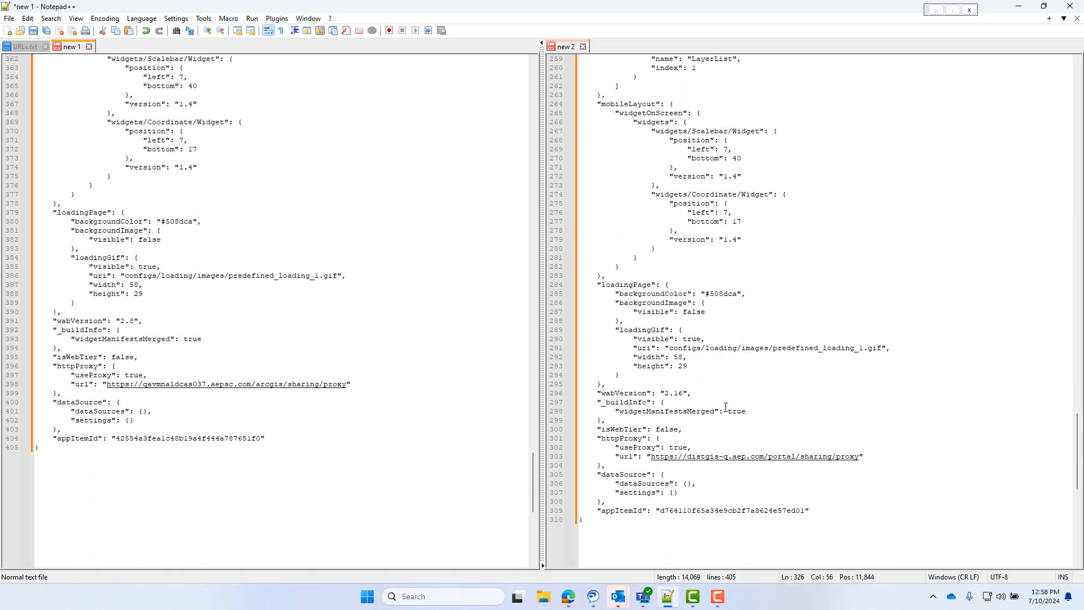
{"action": "left_click_drag", "start_coordinate": [651, 375], "coordinate": [859, 381]}
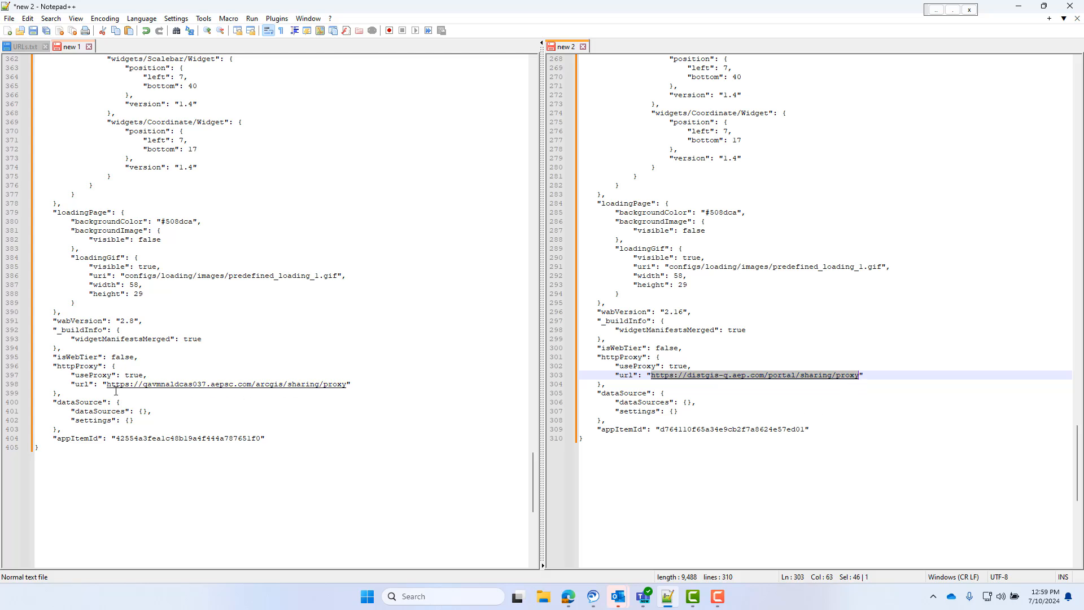
{"action": "left_click_drag", "start_coordinate": [107, 385], "coordinate": [349, 387]}
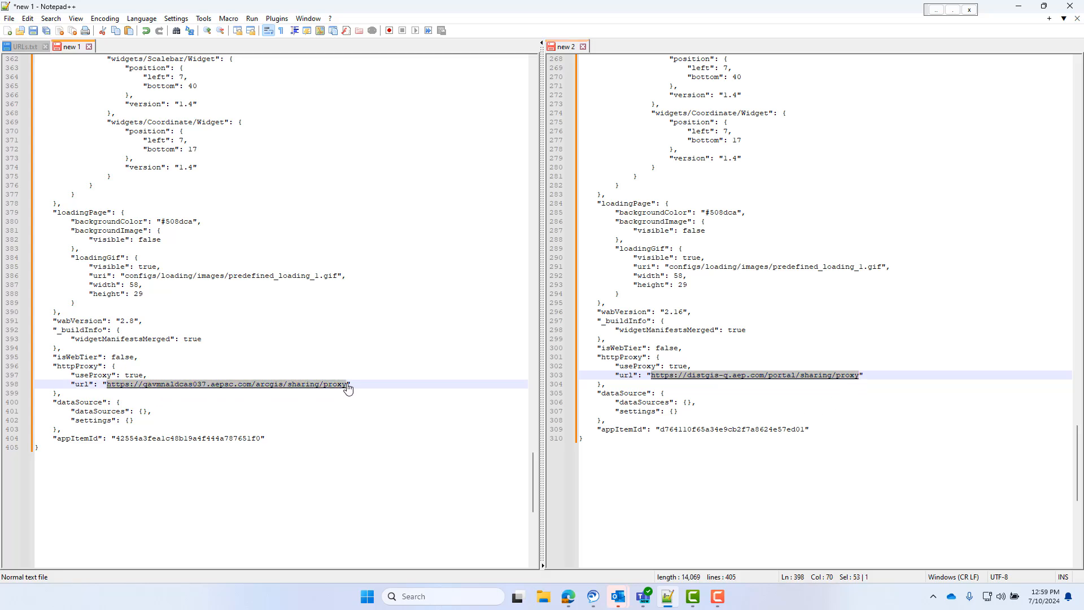
{"action": "key", "text": "ctrl+v"}
- Copy the entire JSON of new 1, switch to ArcGIS Online Assistant and show the data of the Migrate Me - Web App web mapping application
{"action": "left_click", "coordinate": [298, 438]}
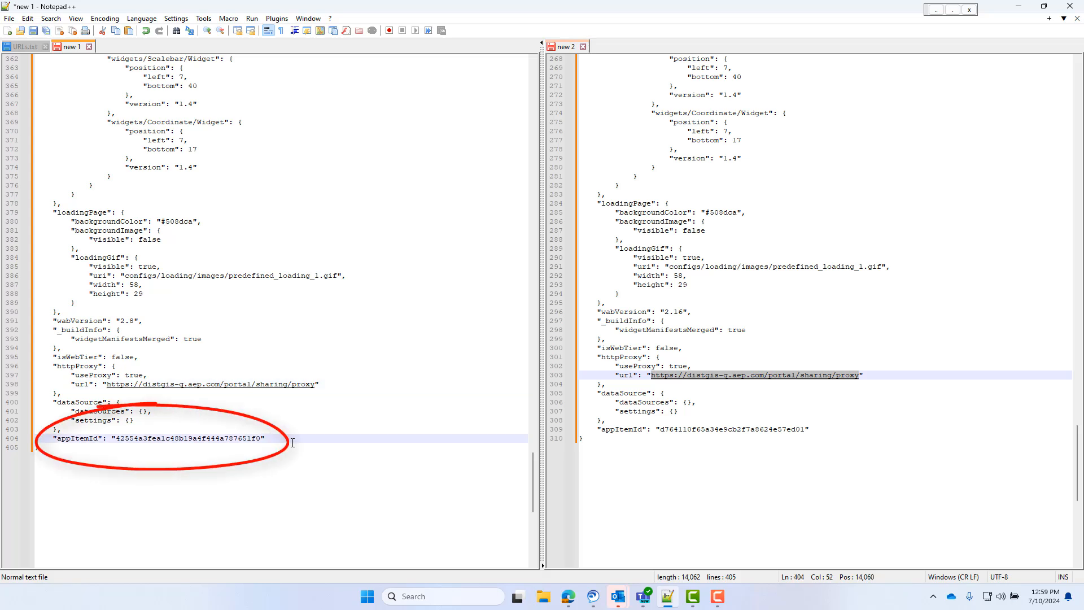
{"action": "key", "text": "ctrl+a"}
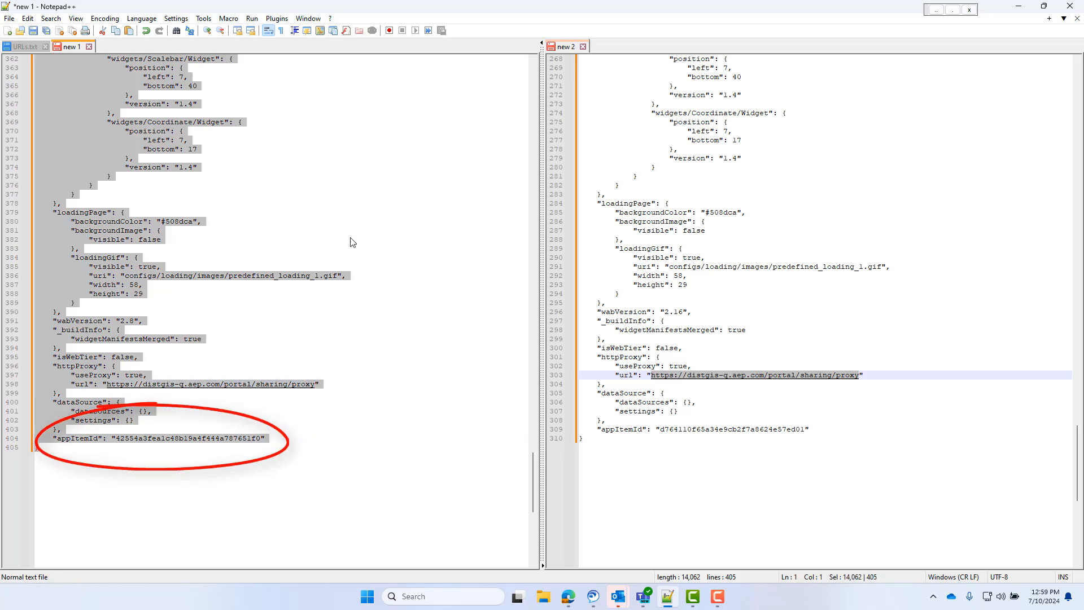
{"action": "left_click", "coordinate": [568, 597]}
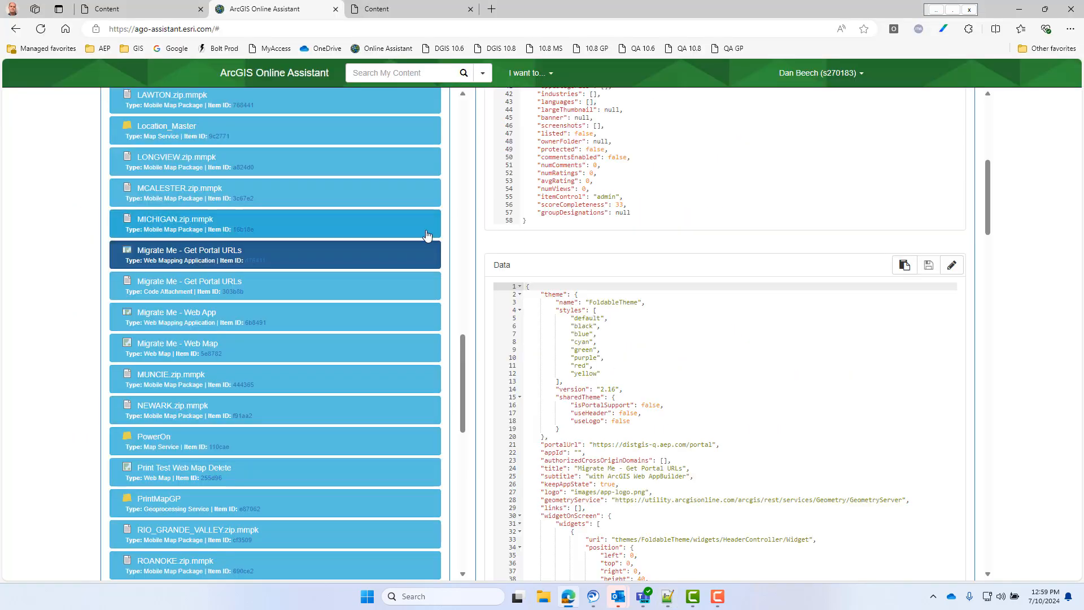
{"action": "left_click", "coordinate": [396, 316]}
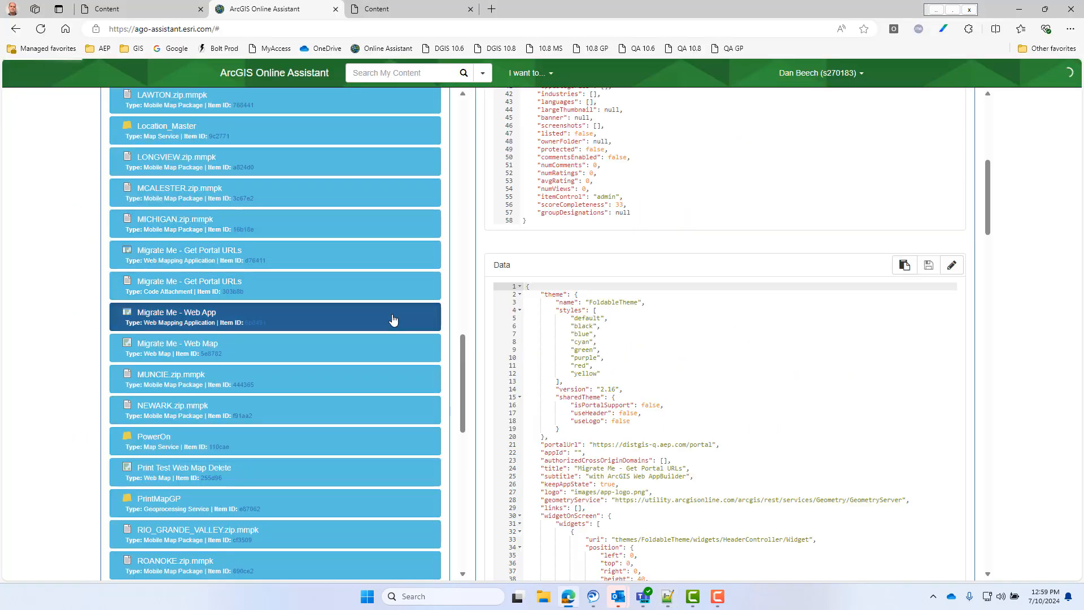
{"action": "scroll", "coordinate": [678, 339], "scroll_direction": "down", "scroll_amount": 10}
{"action": "scroll", "coordinate": [759, 324], "scroll_direction": "up", "scroll_amount": 3}
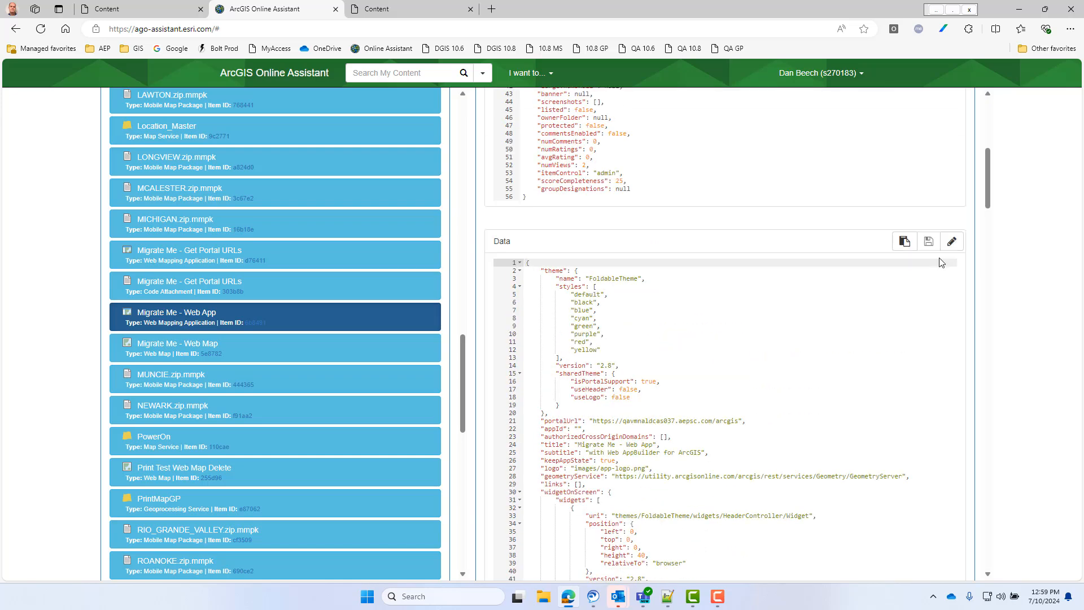
- Replace the whole Data JSON of Migrate Me - Web App with the copied JSON from new 1 and save it
{"action": "left_click", "coordinate": [951, 241]}
{"action": "left_click", "coordinate": [610, 273]}
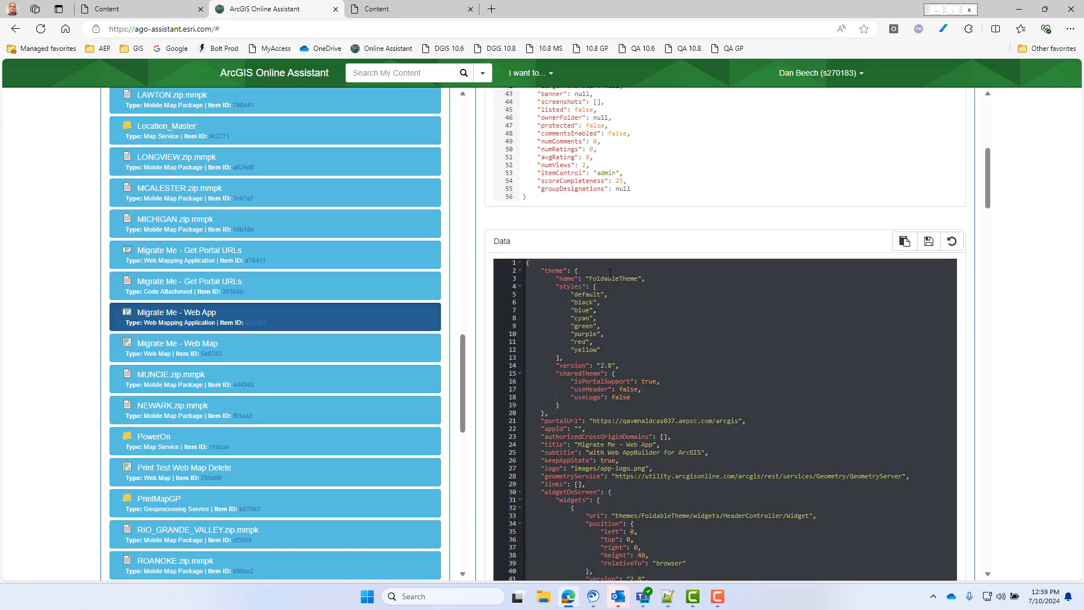
{"action": "key", "text": "ctrl+a"}
{"action": "key", "text": "Delete"}
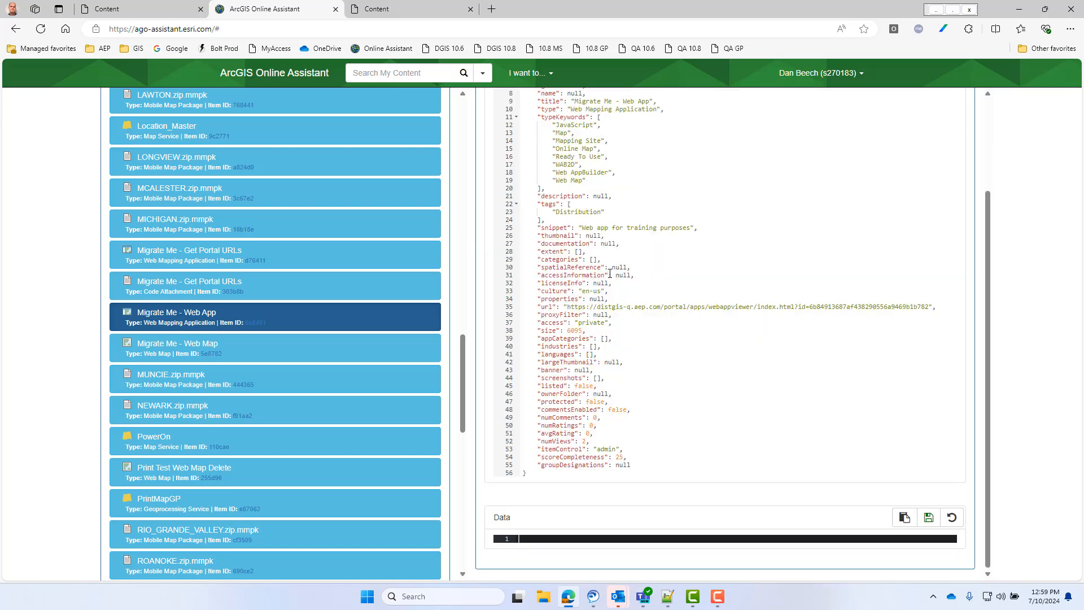
{"action": "key", "text": "ctrl+v"}
{"action": "scroll", "coordinate": [709, 351], "scroll_direction": "down", "scroll_amount": 1}
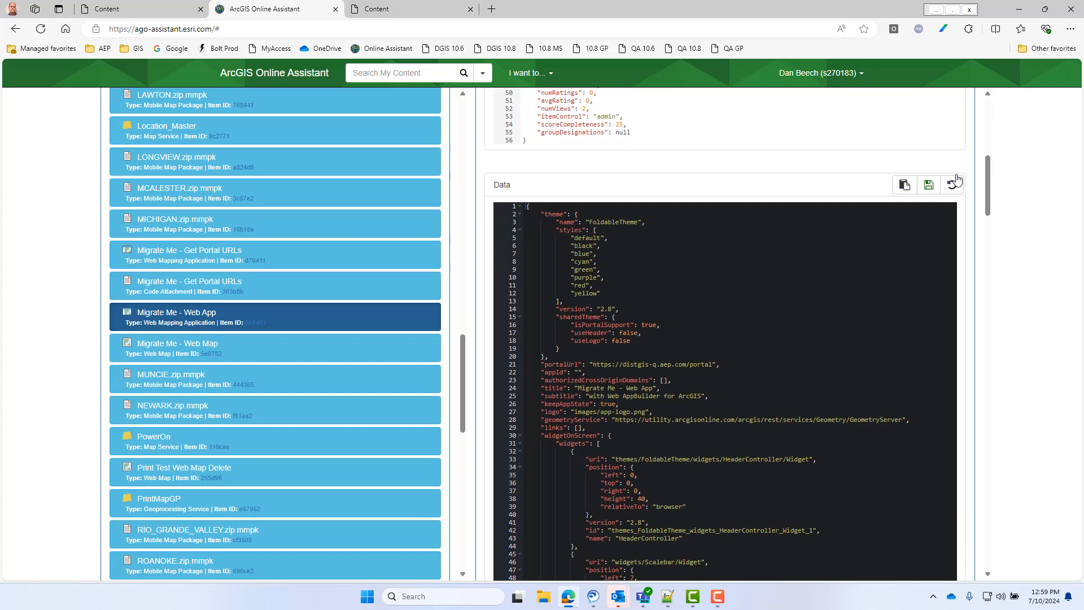
{"action": "left_click", "coordinate": [928, 185]}
- Open the Migrate Me - Web App item from the distgis-q portal content in a new tab and launch the application
{"action": "left_click", "coordinate": [416, 7]}
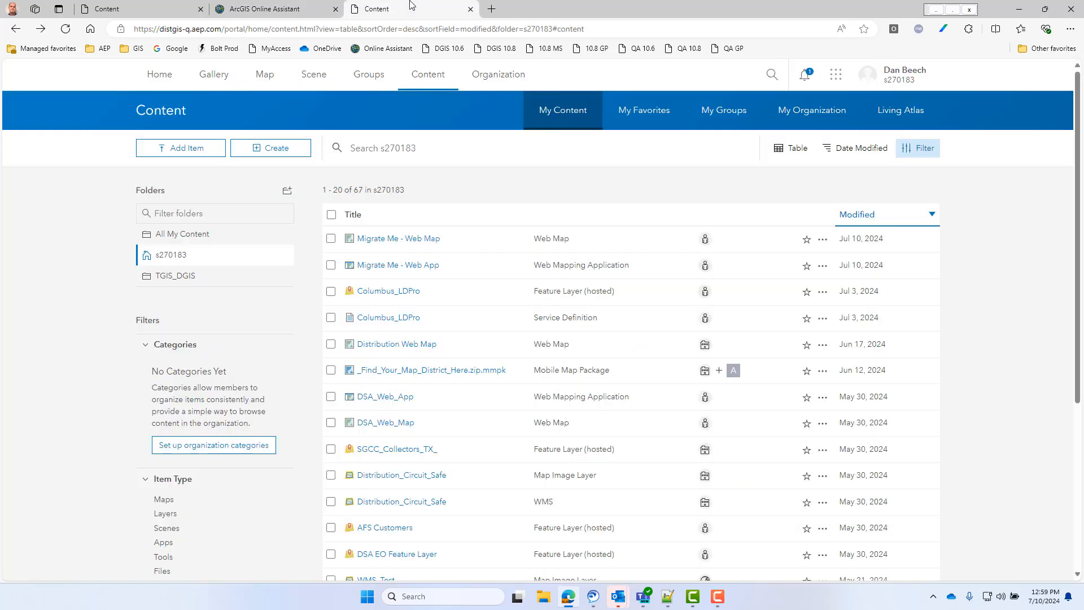
{"action": "right_click", "coordinate": [401, 270]}
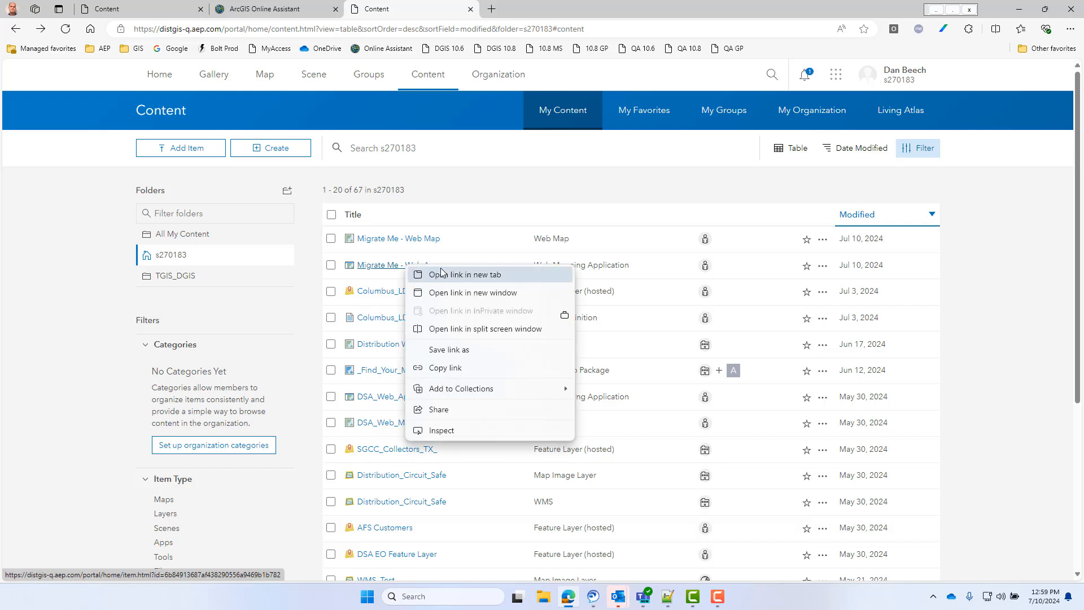
{"action": "left_click", "coordinate": [446, 273]}
{"action": "left_click", "coordinate": [553, 12]}
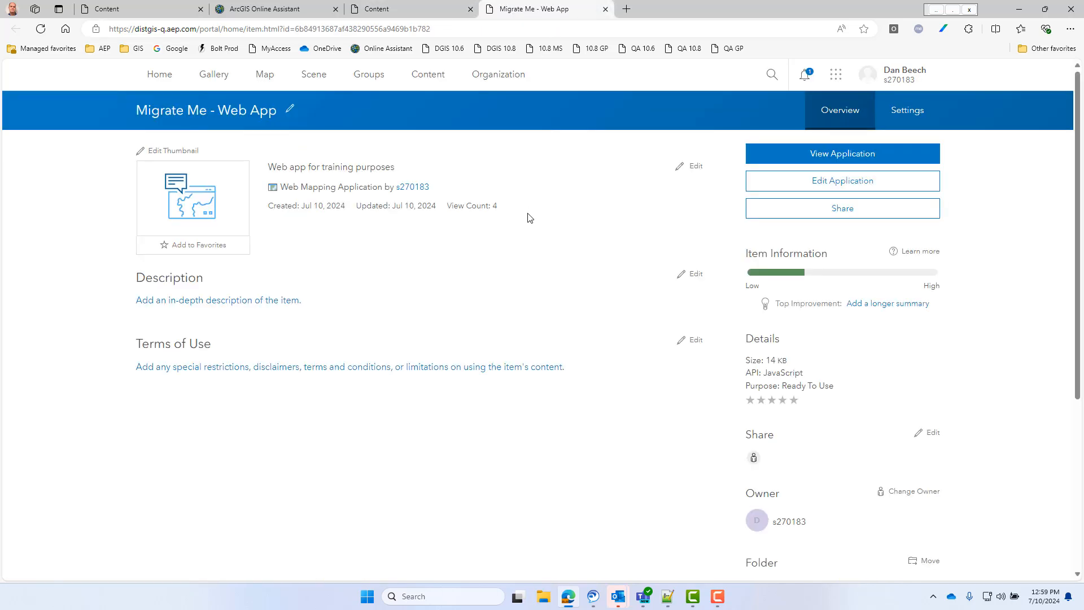
{"action": "left_click", "coordinate": [238, 214]}
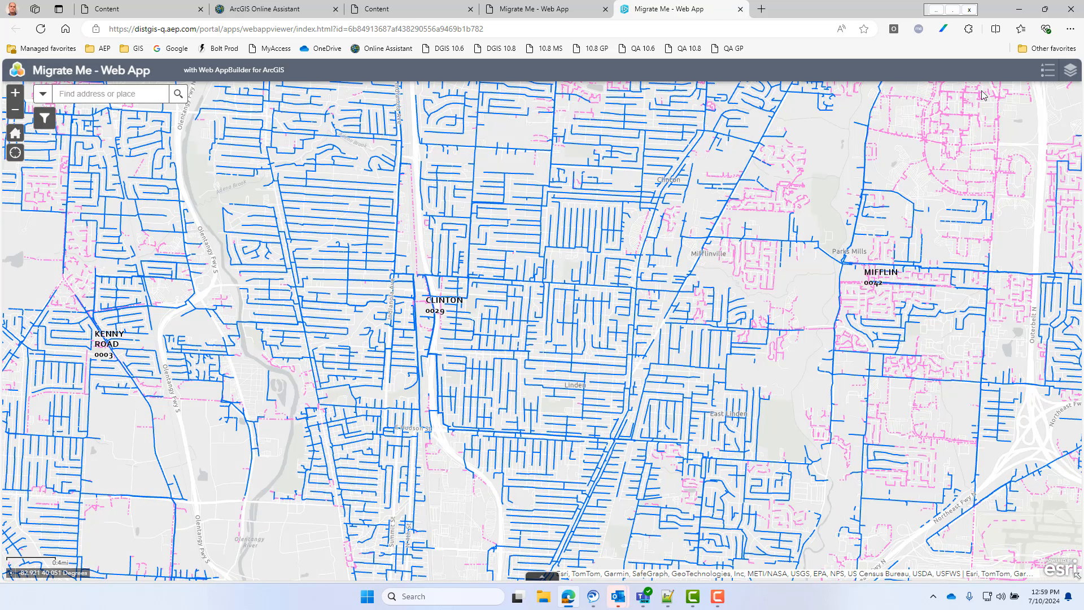
- Check the layer list, copy the Circuit ID from the pop-up of a primary line near CLINTON, and close the pop-up
{"action": "left_click", "coordinate": [1070, 77]}
{"action": "left_click", "coordinate": [1069, 77]}
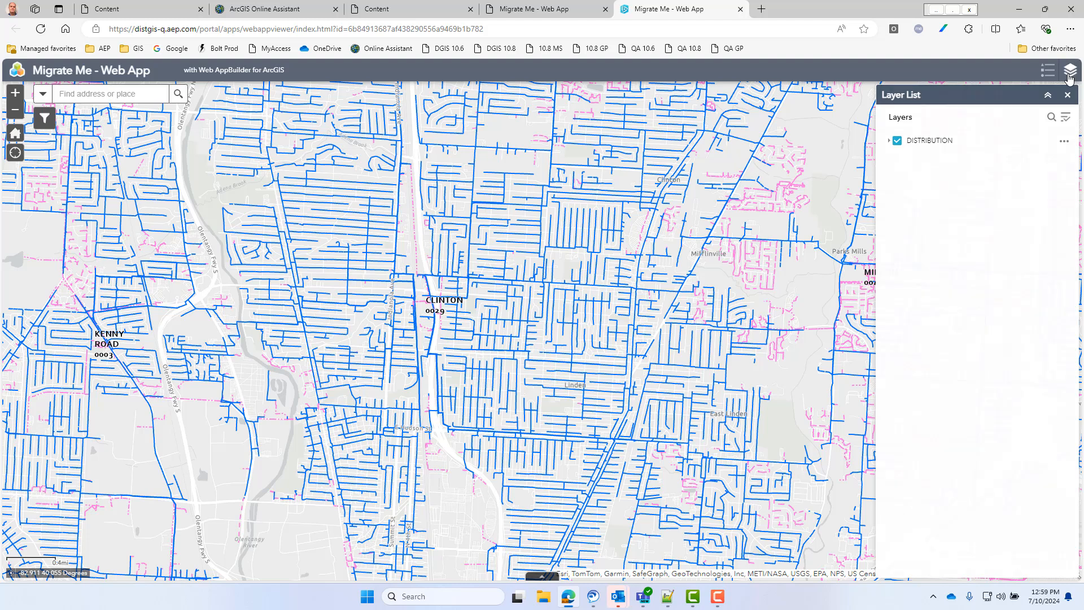
{"action": "left_click", "coordinate": [474, 322]}
{"action": "double_click", "coordinate": [561, 258]}
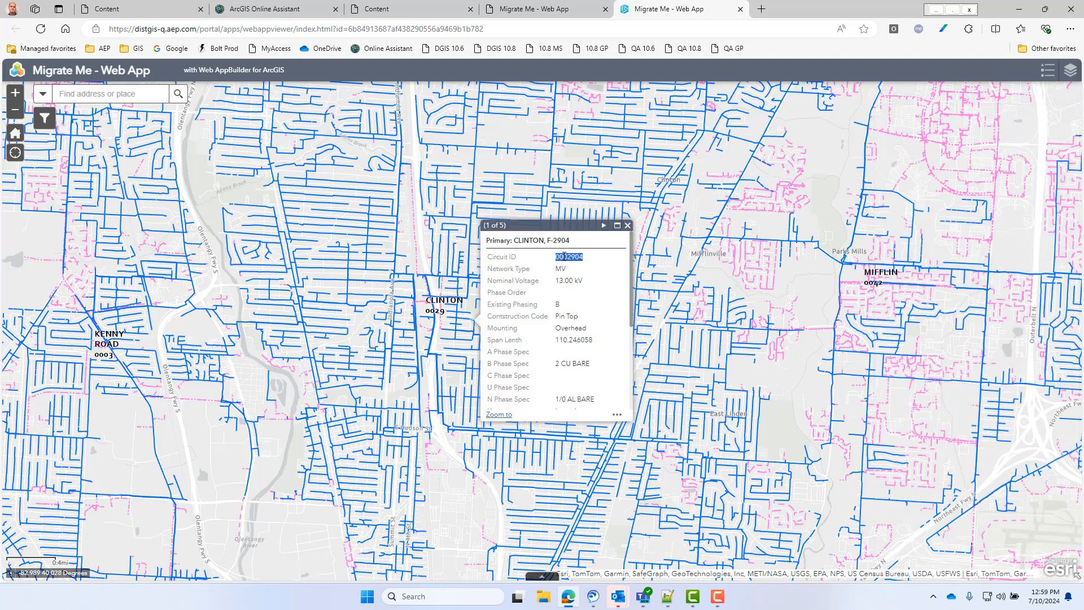
{"action": "right_click", "coordinate": [561, 258]}
{"action": "left_click", "coordinate": [596, 267]}
{"action": "left_click", "coordinate": [627, 226]}
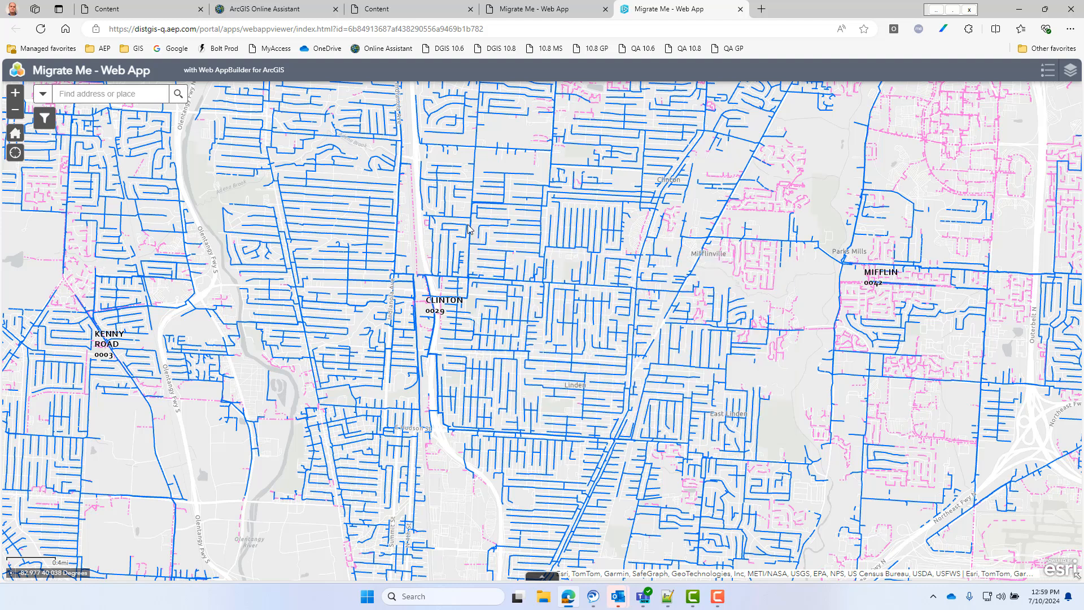
- Filter the Primary - EO Colors layer to Circuit ID 0002904 with the Filter widget and close the widget
{"action": "left_click", "coordinate": [46, 119]}
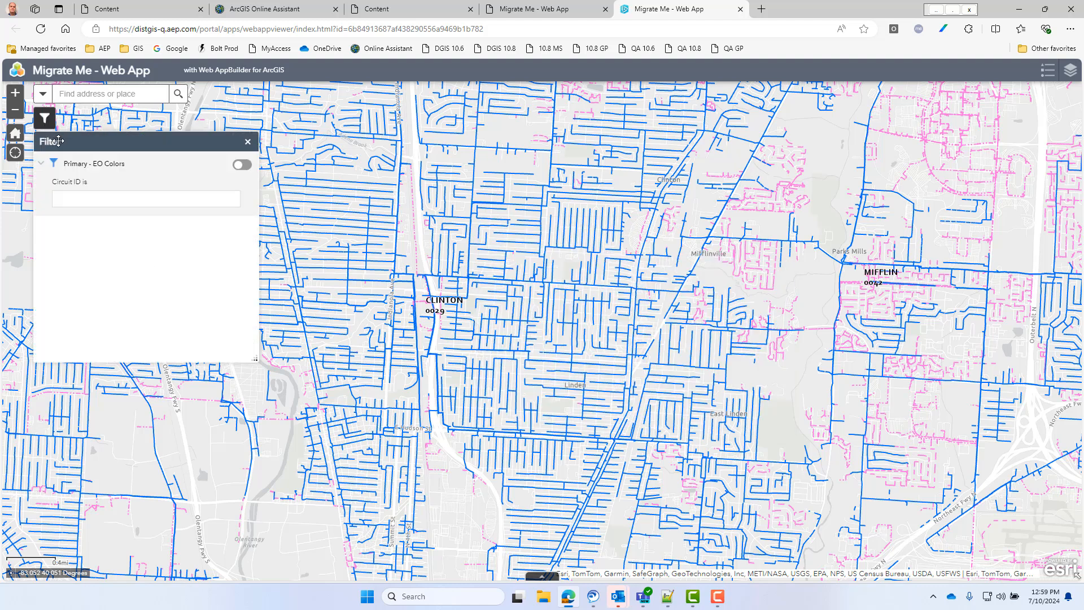
{"action": "left_click", "coordinate": [113, 203]}
{"action": "key", "text": "ctrl+v"}
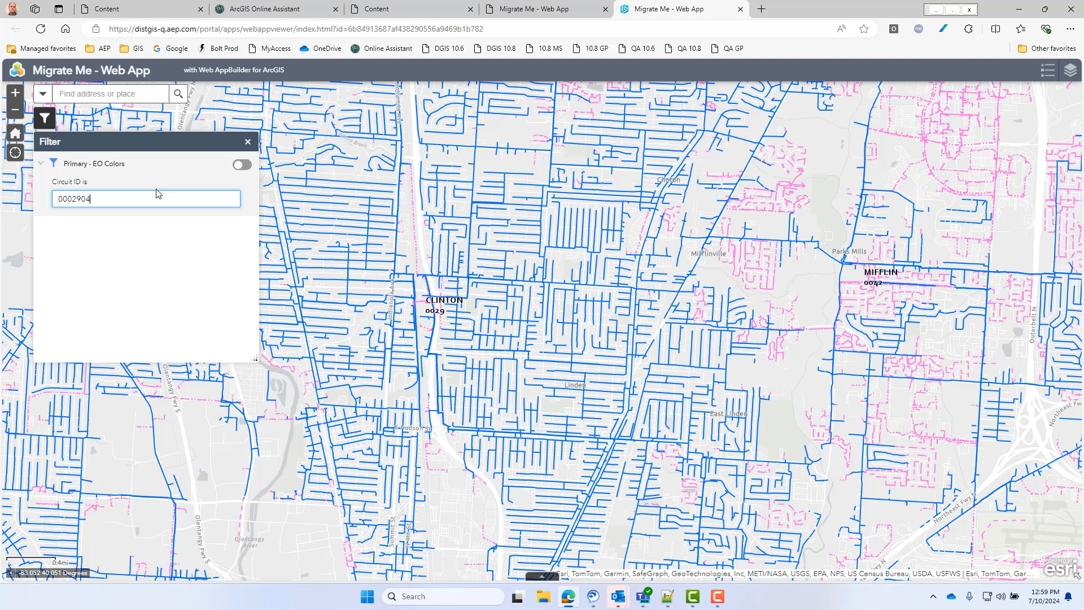
{"action": "left_click", "coordinate": [241, 164]}
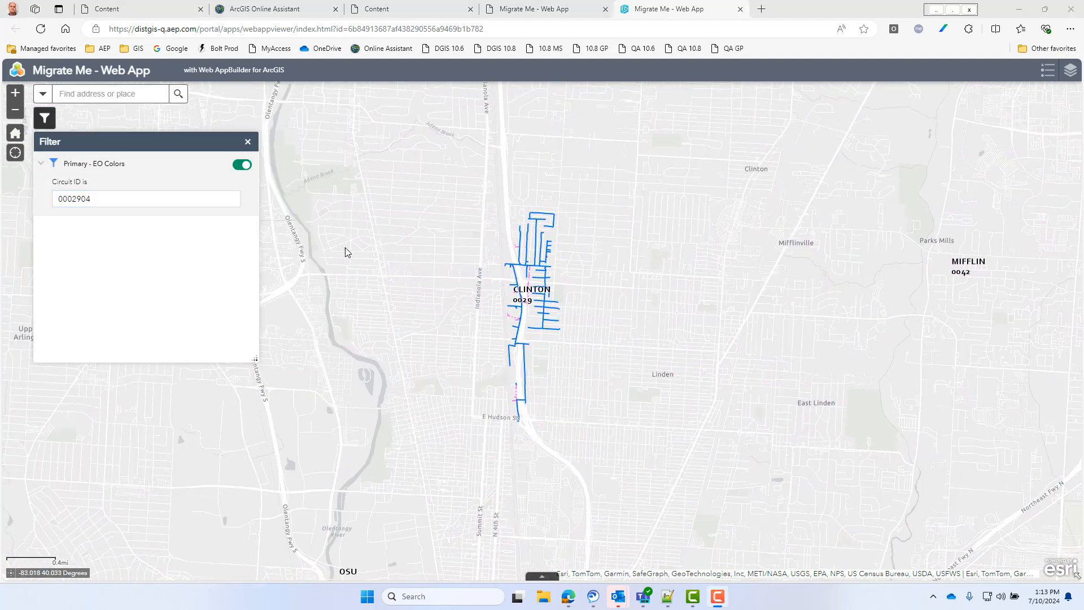
{"action": "left_click", "coordinate": [247, 142]}
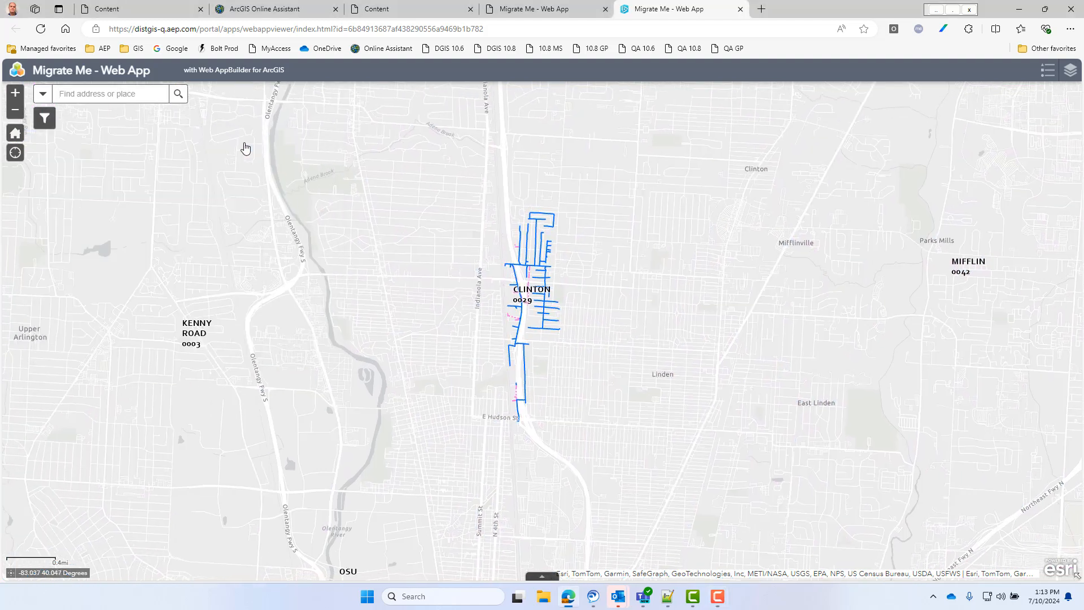
- Set the search source to Search Location # and paste the copied location number as the search term
{"action": "left_click", "coordinate": [43, 94]}
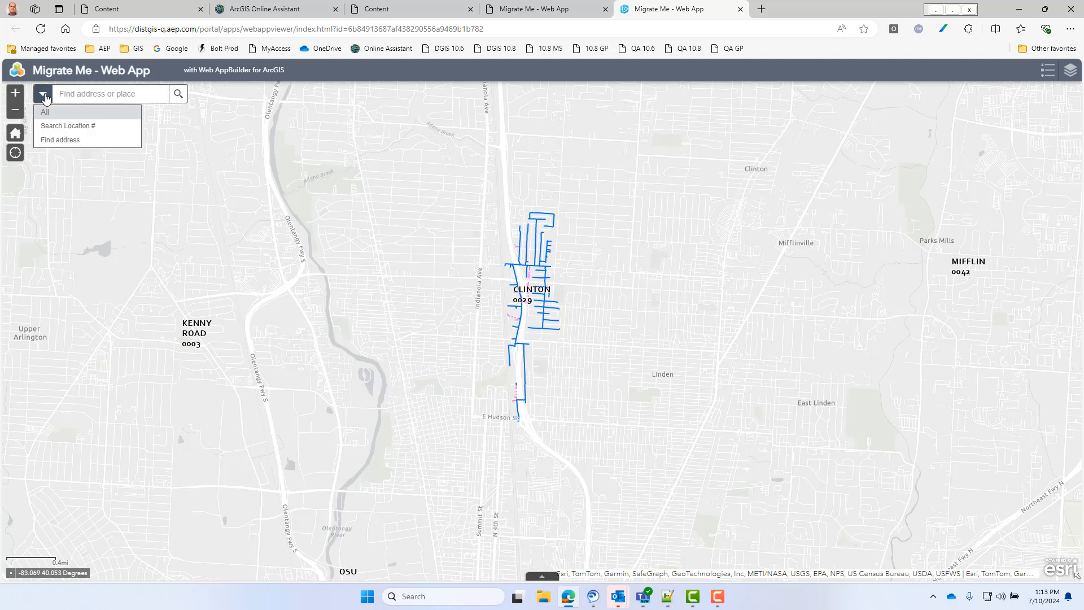
{"action": "left_click", "coordinate": [67, 126]}
{"action": "key", "text": "ctrl+v"}
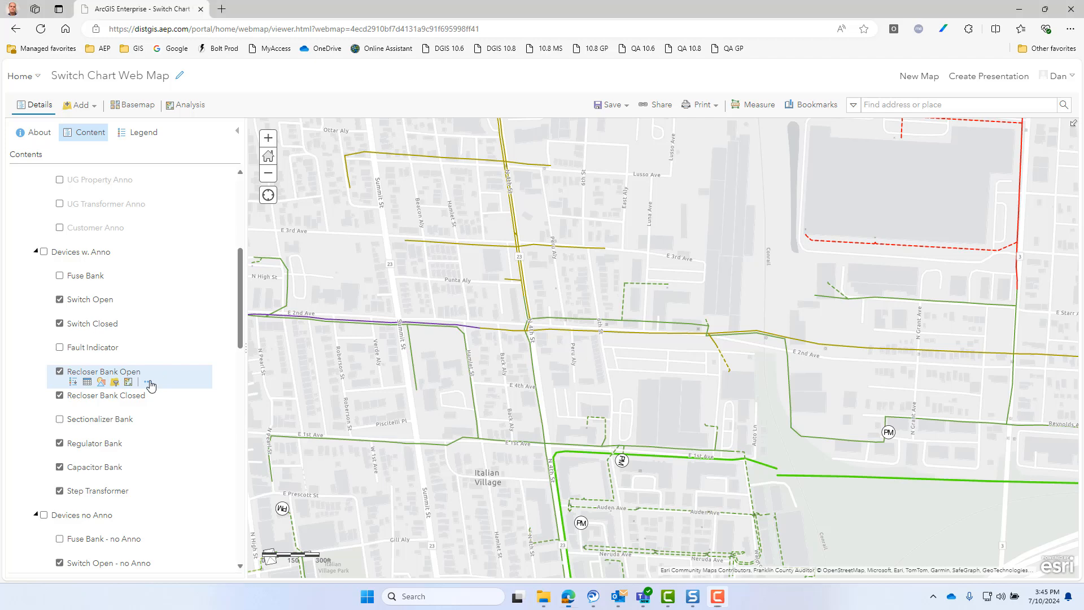
- Open the pop-up attribute configuration of the Recloser Bank Open layer in Switch Chart Web Map and review its field list
{"action": "left_click", "coordinate": [148, 382]}
{"action": "left_click", "coordinate": [186, 499]}
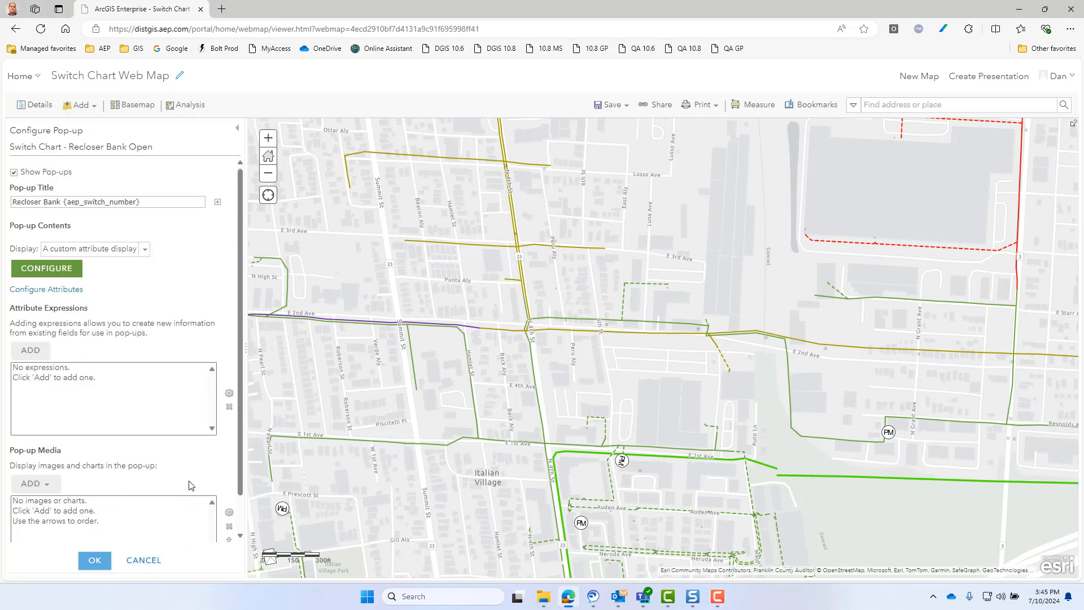
{"action": "left_click", "coordinate": [72, 290]}
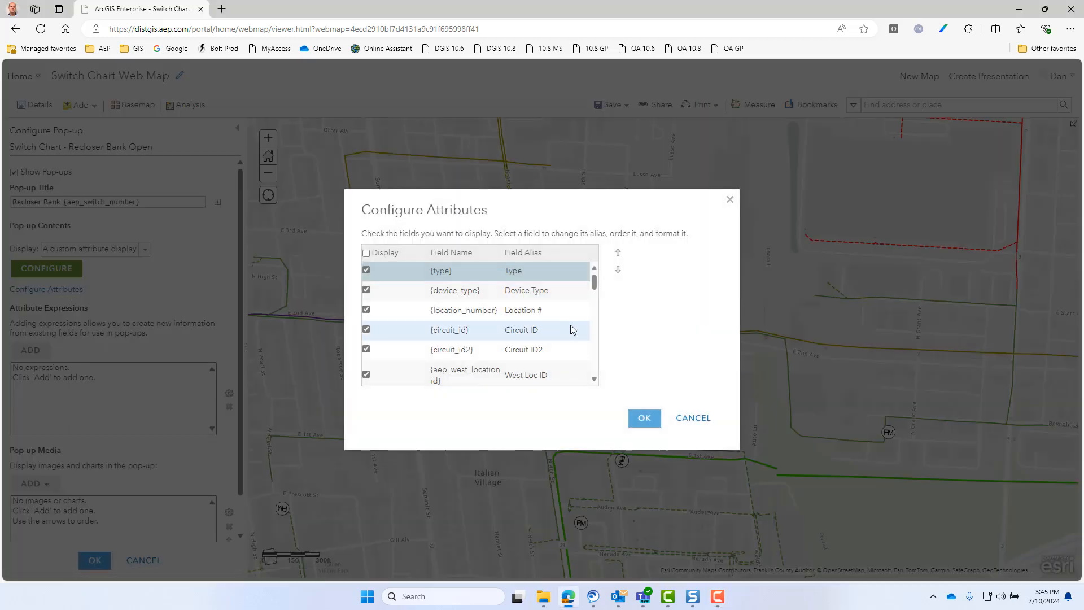
{"action": "scroll", "coordinate": [564, 339], "scroll_direction": "down", "scroll_amount": 3}
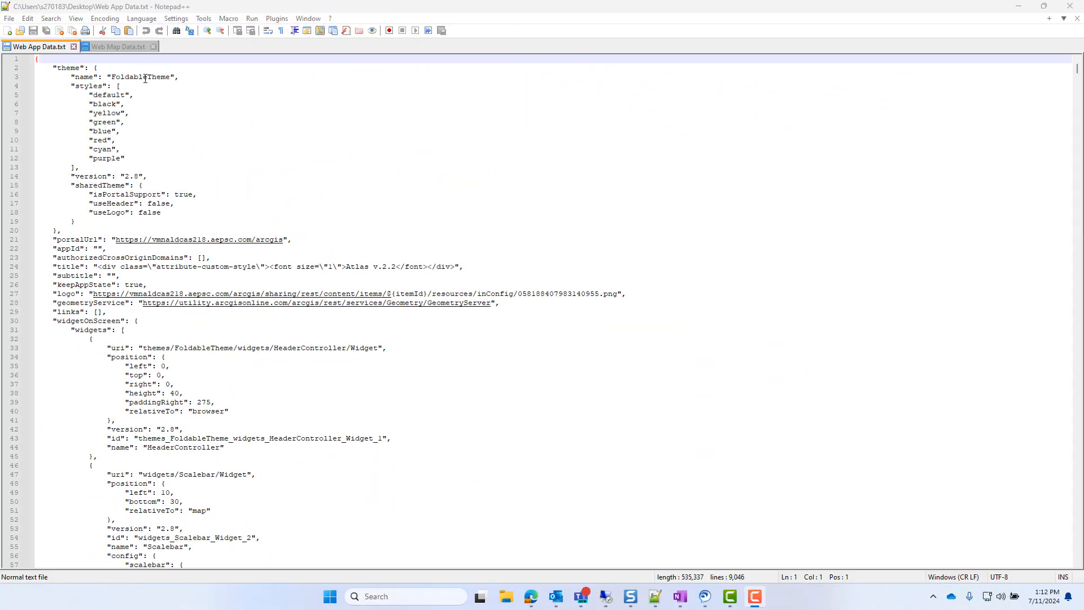
- Set the syntax language of Web App Data.txt in Notepad++ to JSON
{"action": "left_click", "coordinate": [150, 19]}
{"action": "mouse_move", "coordinate": [161, 163]}
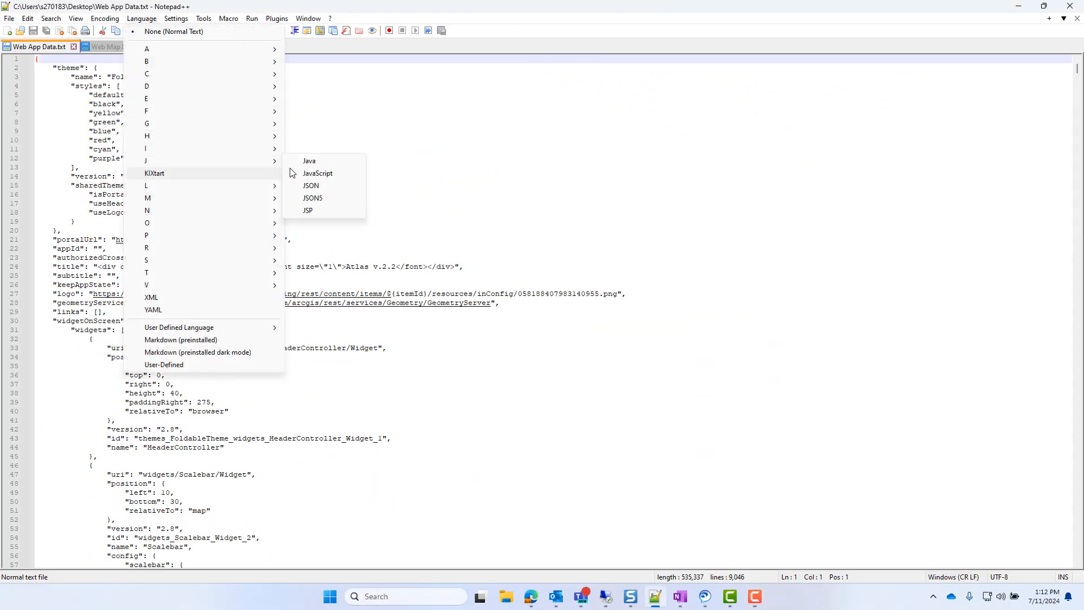
{"action": "left_click", "coordinate": [311, 186]}
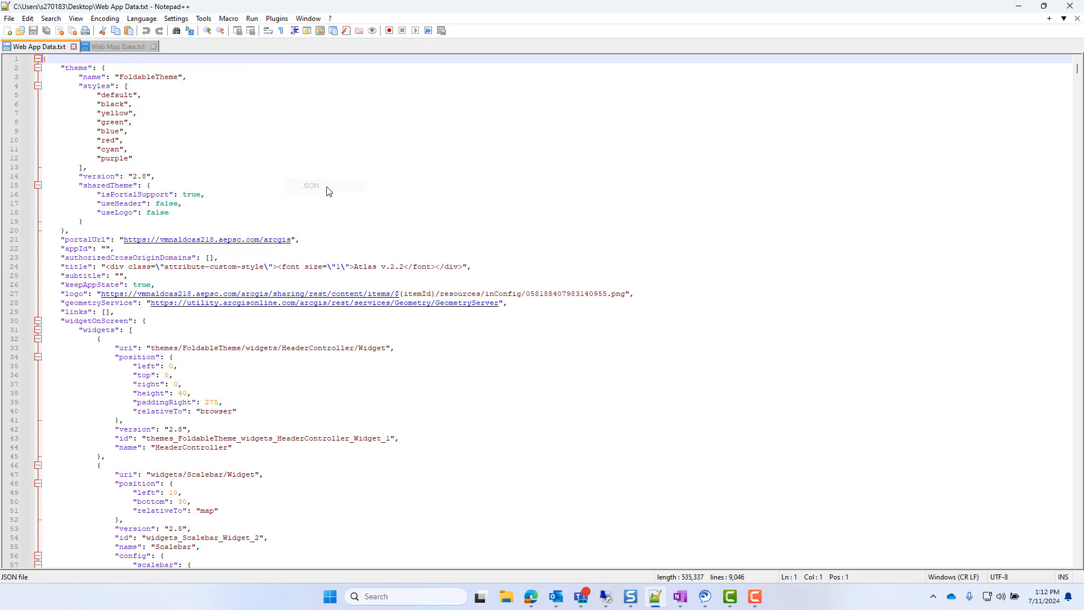
- Collapse and re-expand the sharedTheme and widgetOnScreen blocks in Web App Data.txt, and return the cursor to line 1
{"action": "left_click", "coordinate": [38, 186]}
{"action": "left_click", "coordinate": [38, 186]}
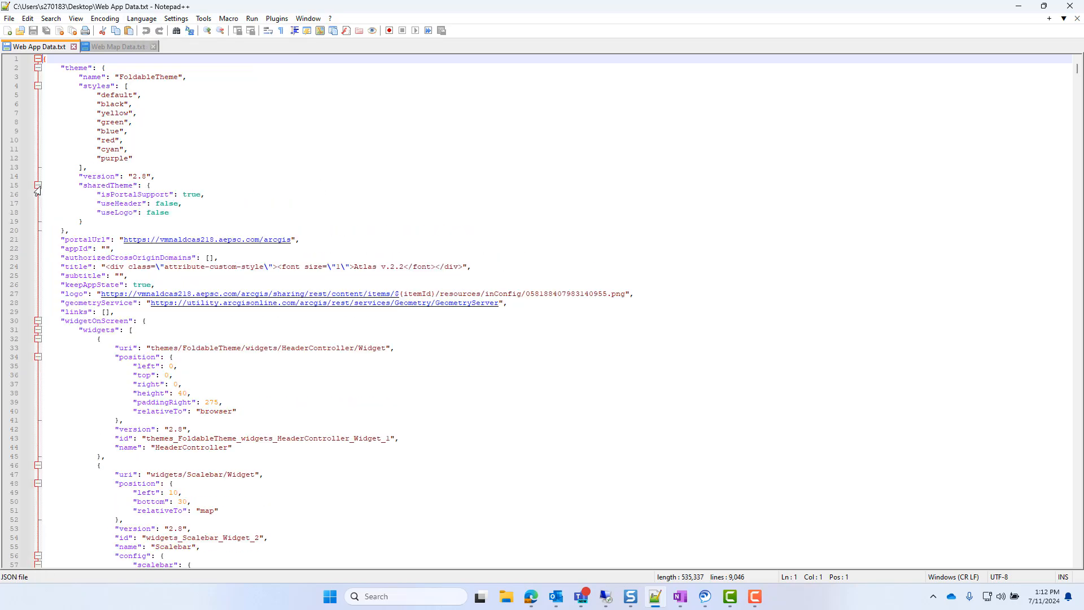
{"action": "left_click", "coordinate": [37, 321]}
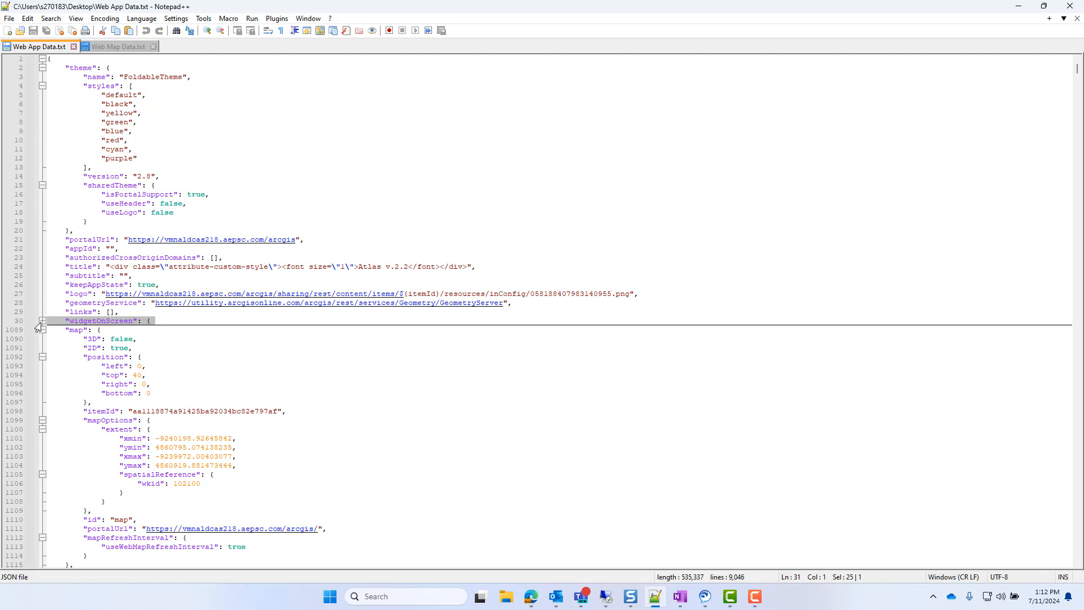
{"action": "left_click", "coordinate": [41, 322]}
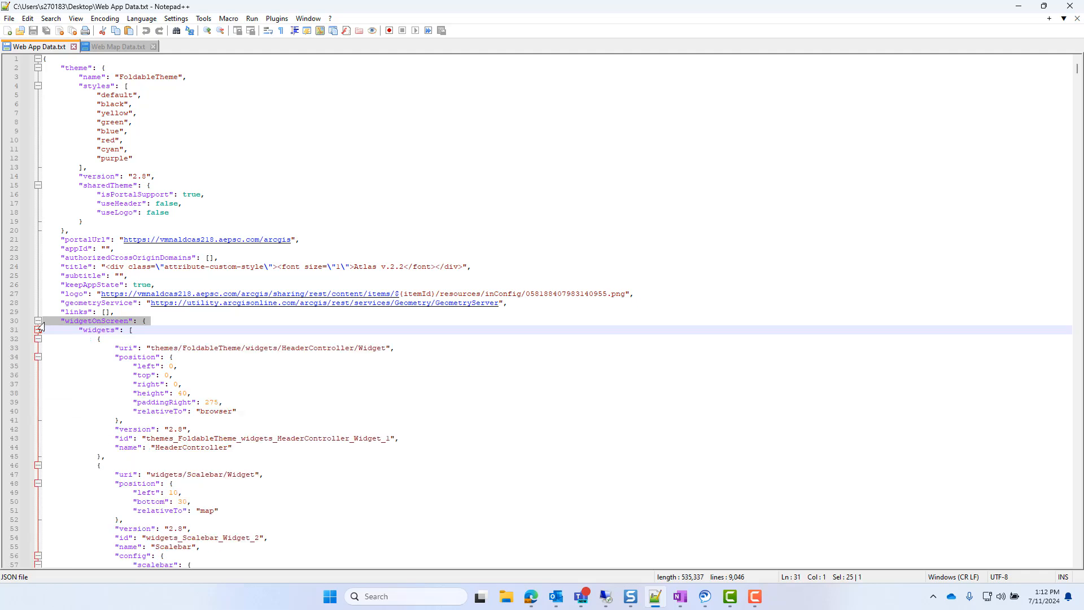
{"action": "left_click", "coordinate": [49, 57]}
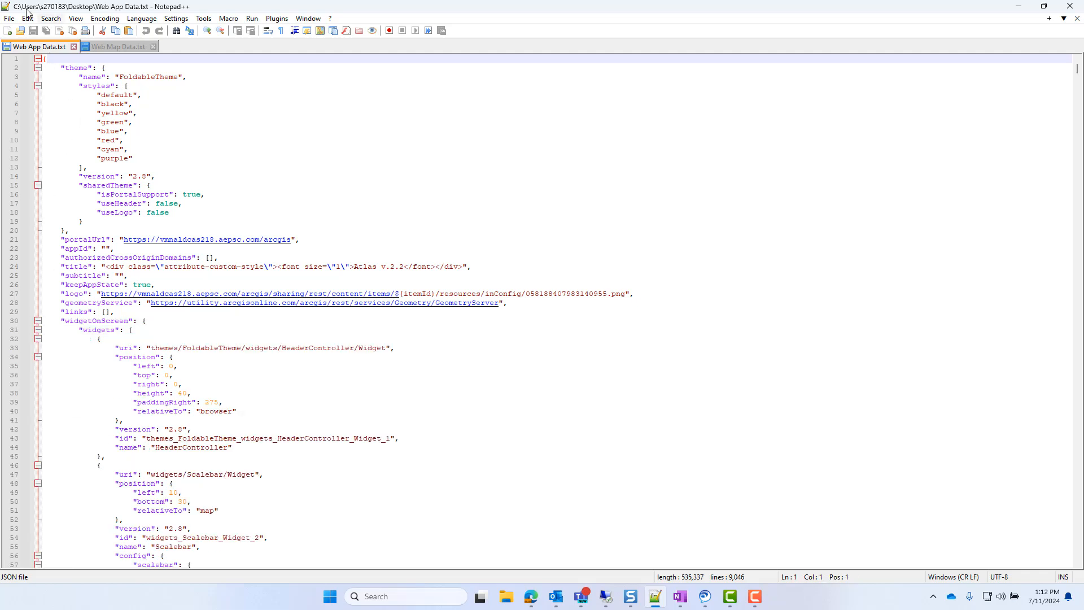
- Replace every "http" in Web App Data.txt with "\rhttp" using the Extended search mode, and close the Replace dialog
{"action": "key", "text": "ctrl+f"}
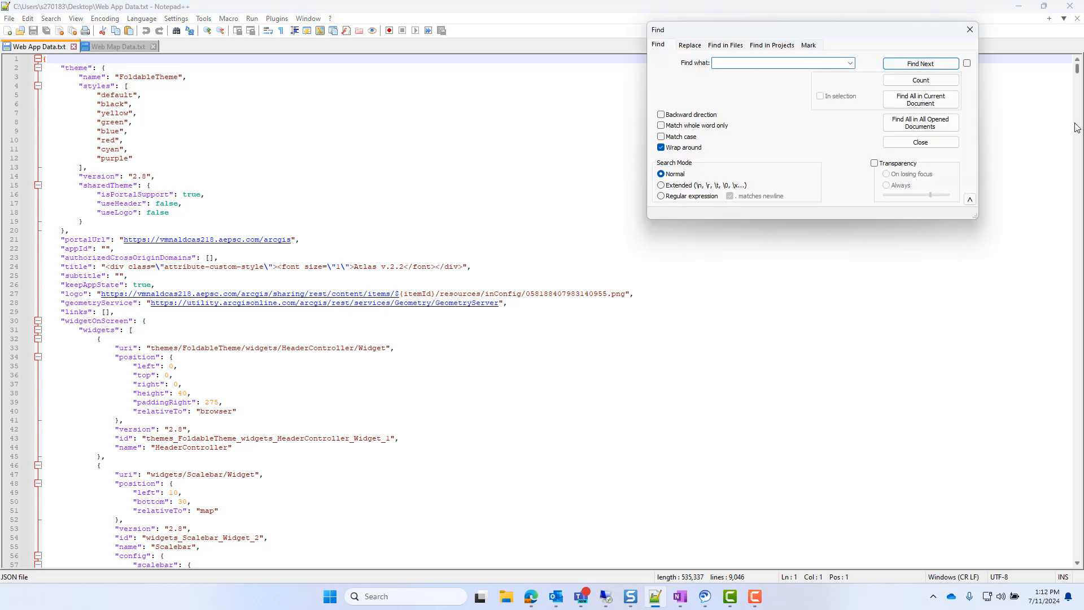
{"action": "left_click", "coordinate": [689, 46]}
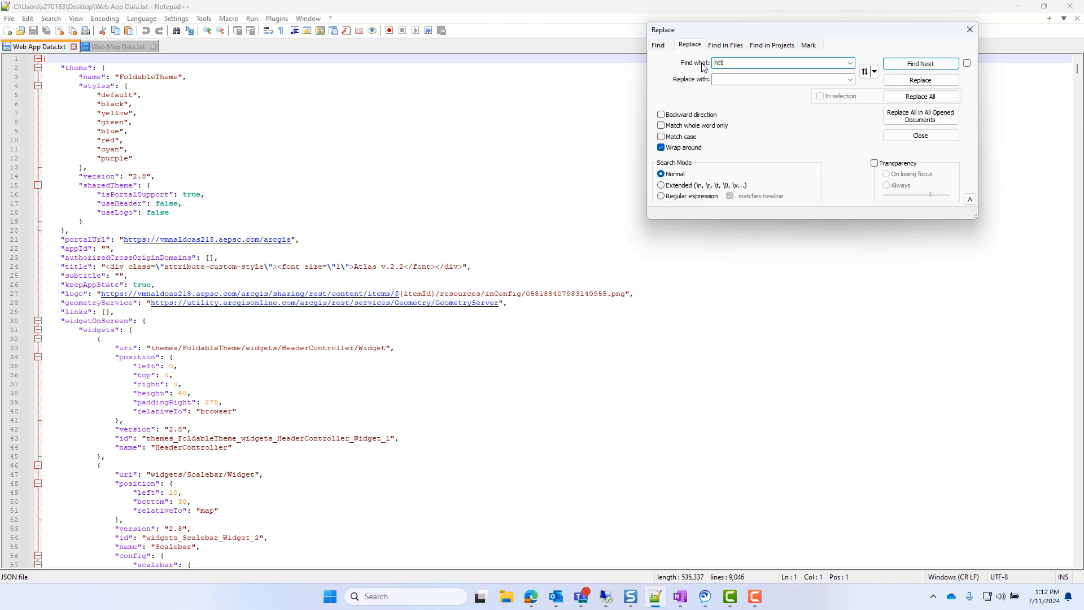
{"action": "left_click", "coordinate": [746, 80]}
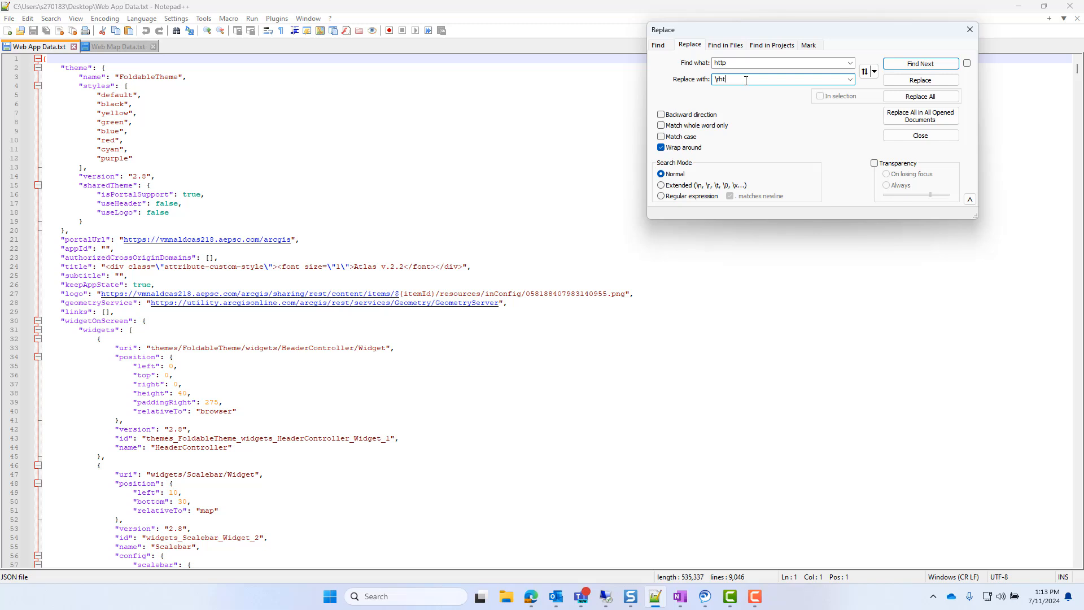
{"action": "left_click", "coordinate": [676, 187]}
{"action": "left_click", "coordinate": [921, 96]}
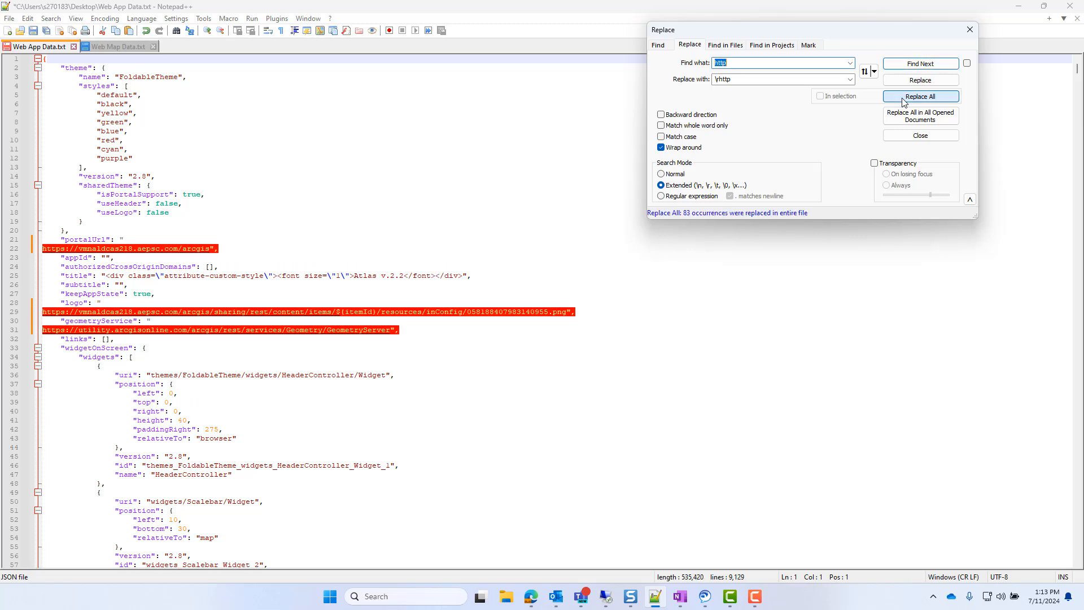
{"action": "left_click", "coordinate": [441, 155]}
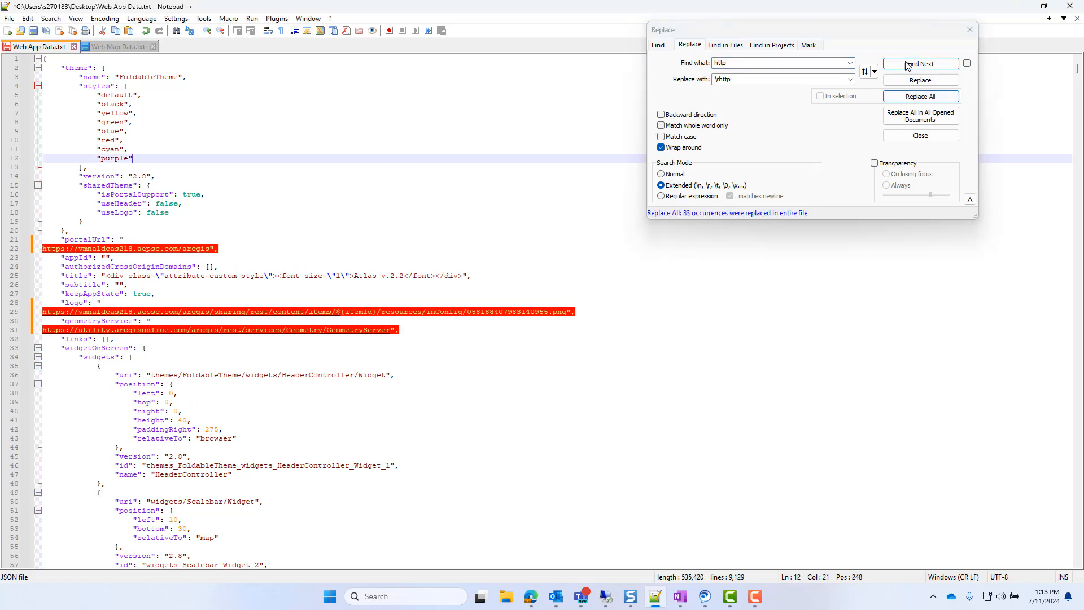
{"action": "left_click", "coordinate": [970, 30]}
- Copy the entire contents of Web App Data.txt into a new blank document
{"action": "key", "text": "ctrl+a"}
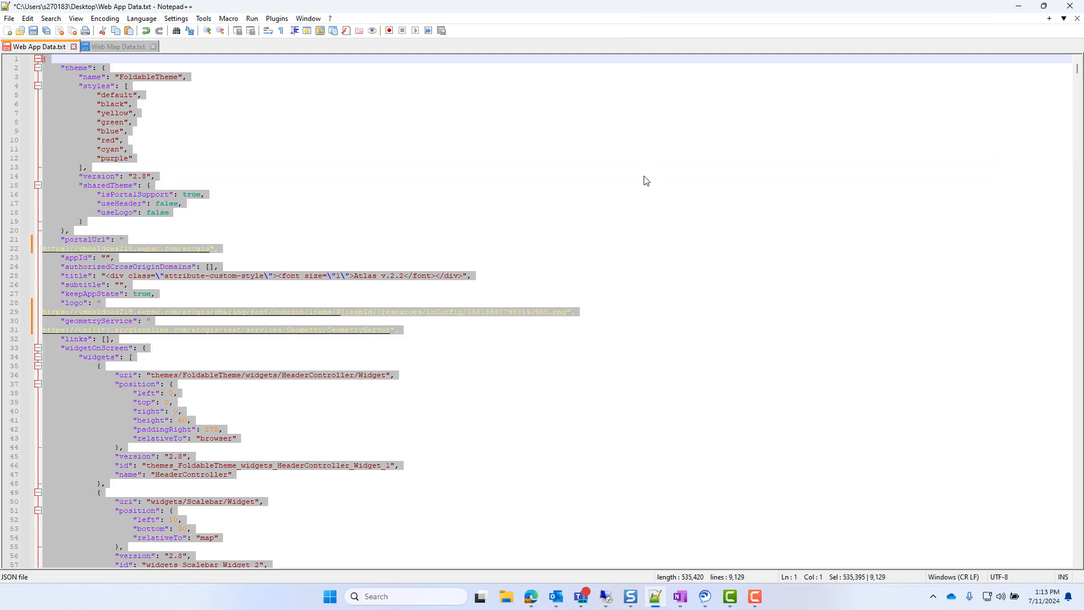
{"action": "left_click", "coordinate": [16, 22]}
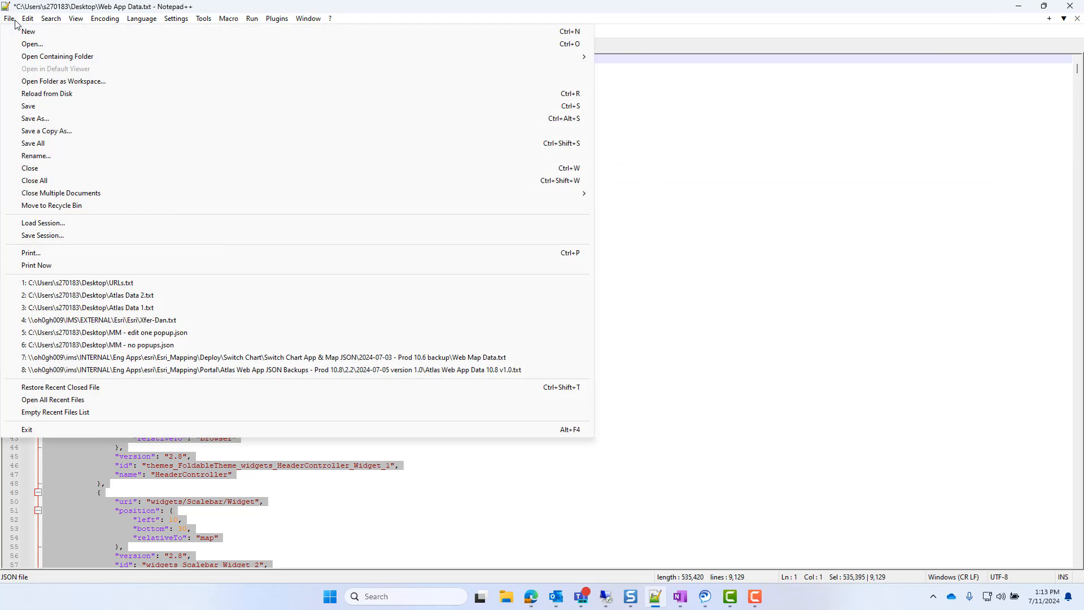
{"action": "left_click", "coordinate": [28, 30]}
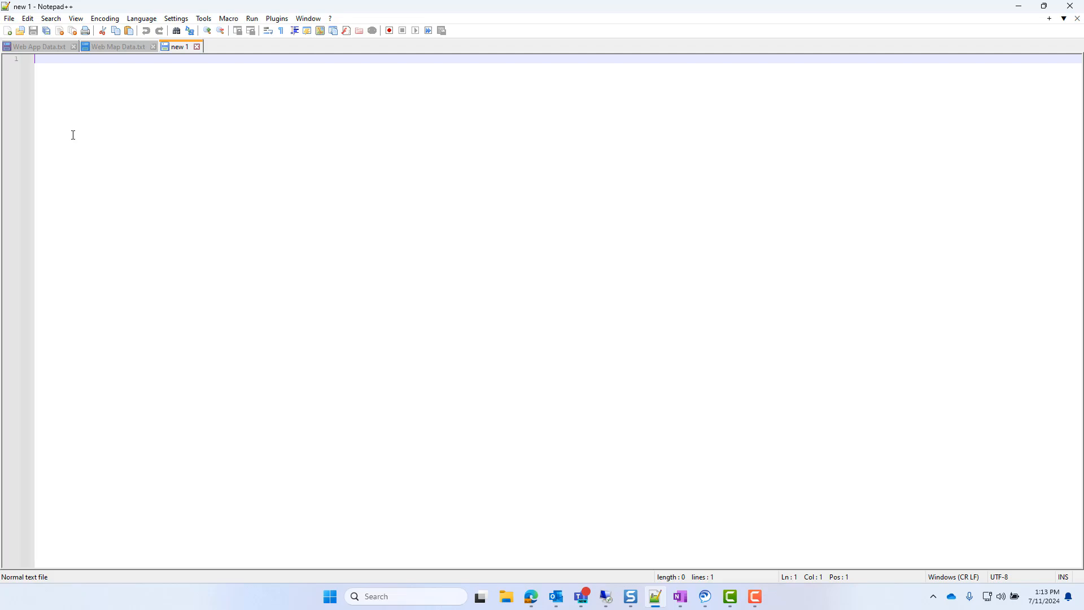
{"action": "key", "text": "ctrl+v"}
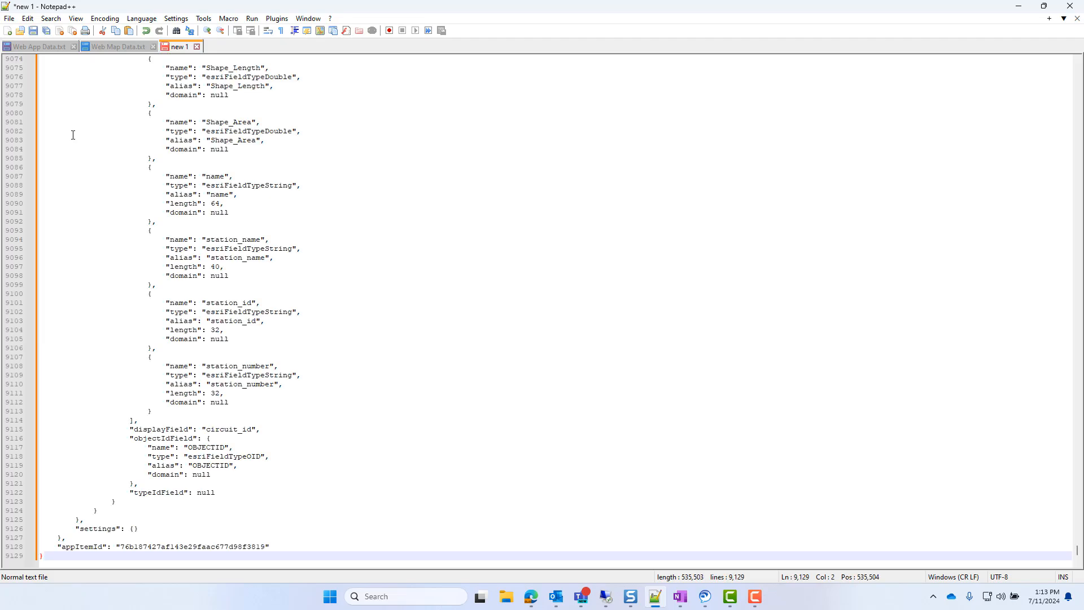
- Sort all lines of the new document lexicographically in ascending order, ignoring case
{"action": "left_click", "coordinate": [29, 19]}
{"action": "mouse_move", "coordinate": [66, 208]}
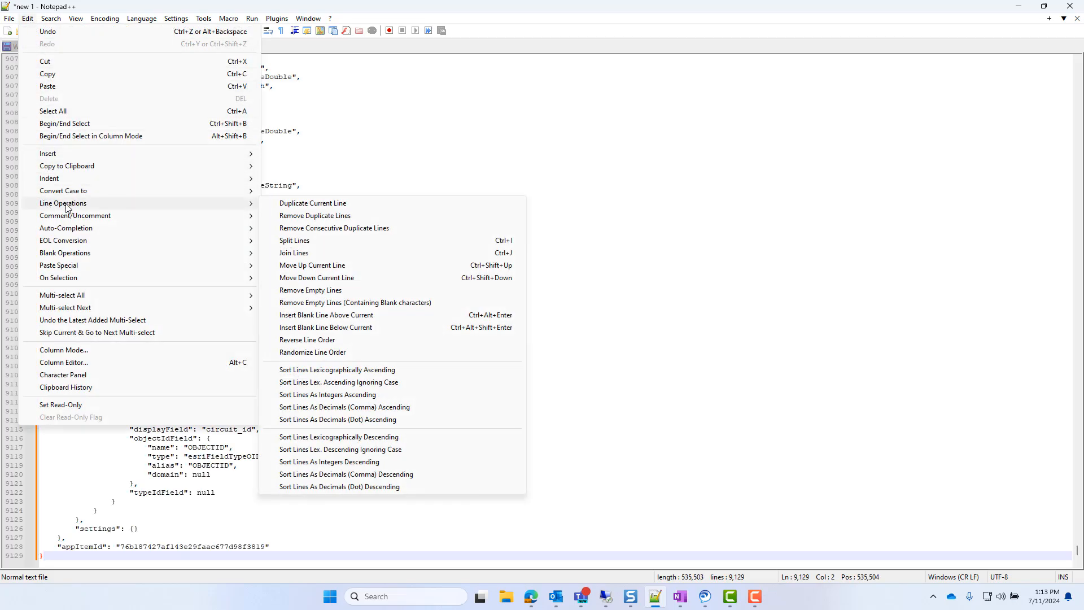
{"action": "left_click", "coordinate": [372, 383]}
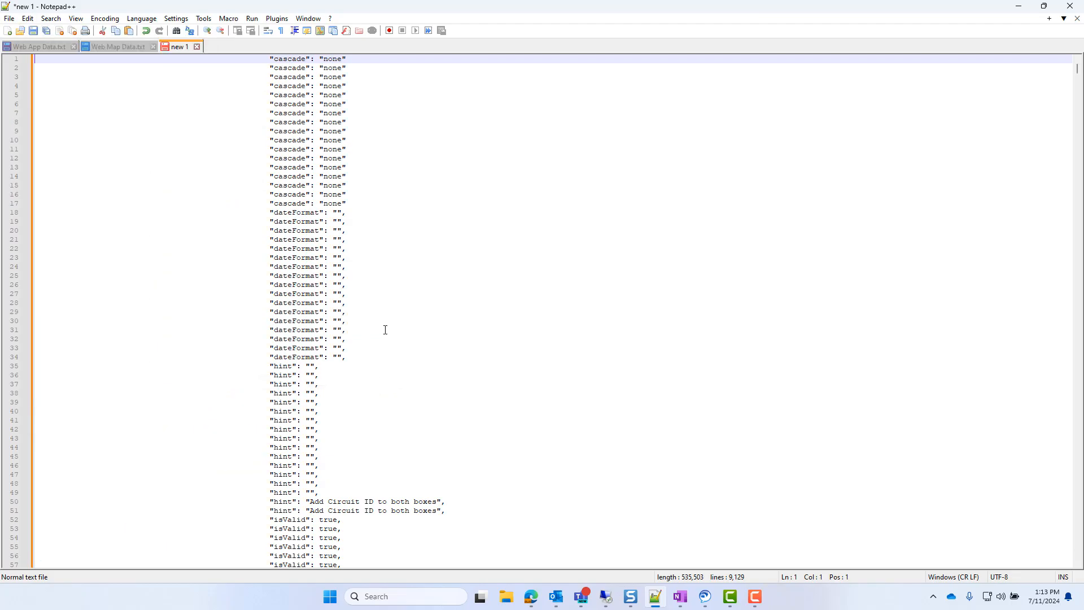
{"action": "left_click_drag", "start_coordinate": [1080, 69], "coordinate": [1067, 540]}
{"action": "left_click", "coordinate": [70, 273], "text": "shift"}
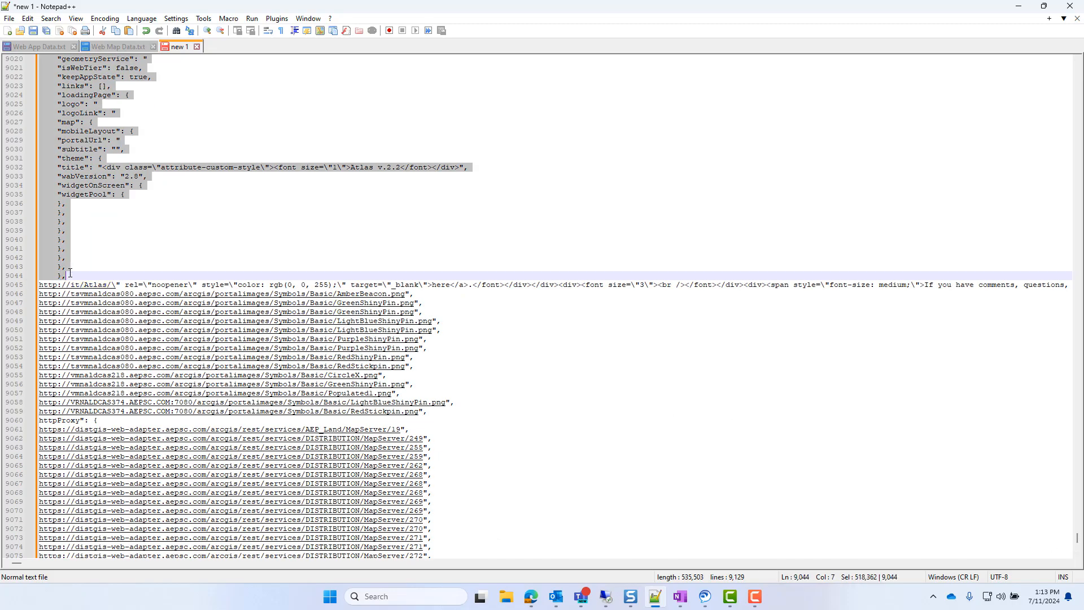
{"action": "key", "text": "Delete"}
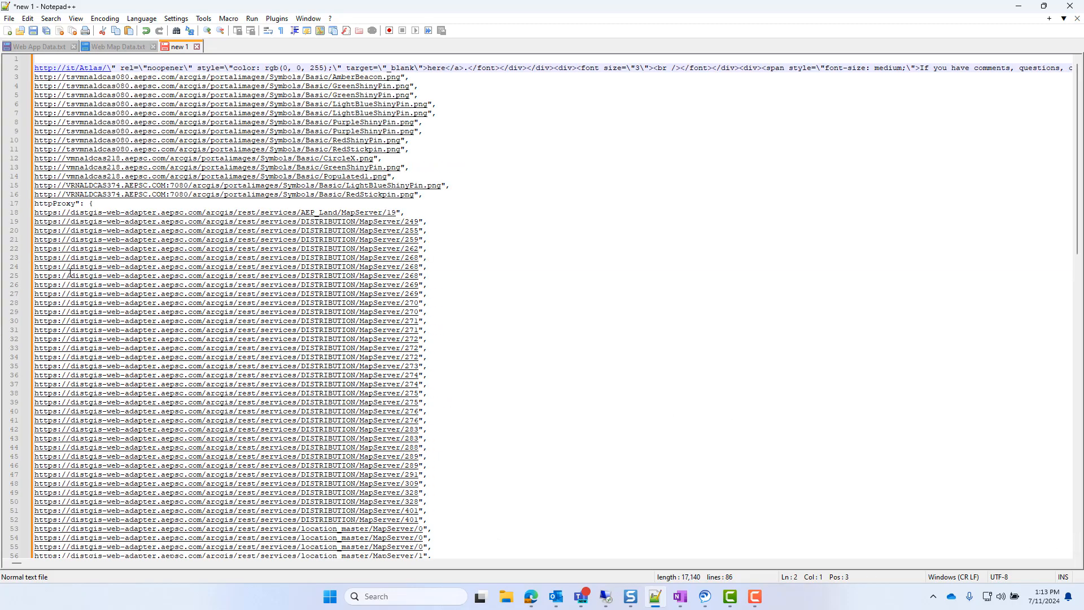
{"action": "key", "text": "BackSpace"}
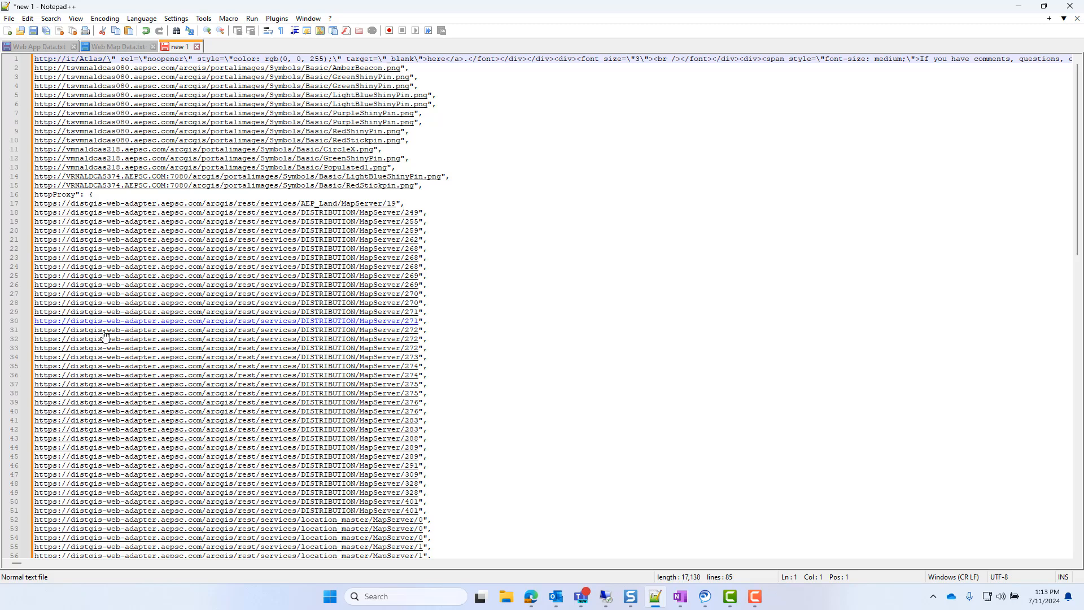
- Remove the duplicate lines from the sorted URL list
{"action": "left_click", "coordinate": [28, 19]}
{"action": "mouse_move", "coordinate": [58, 207]}
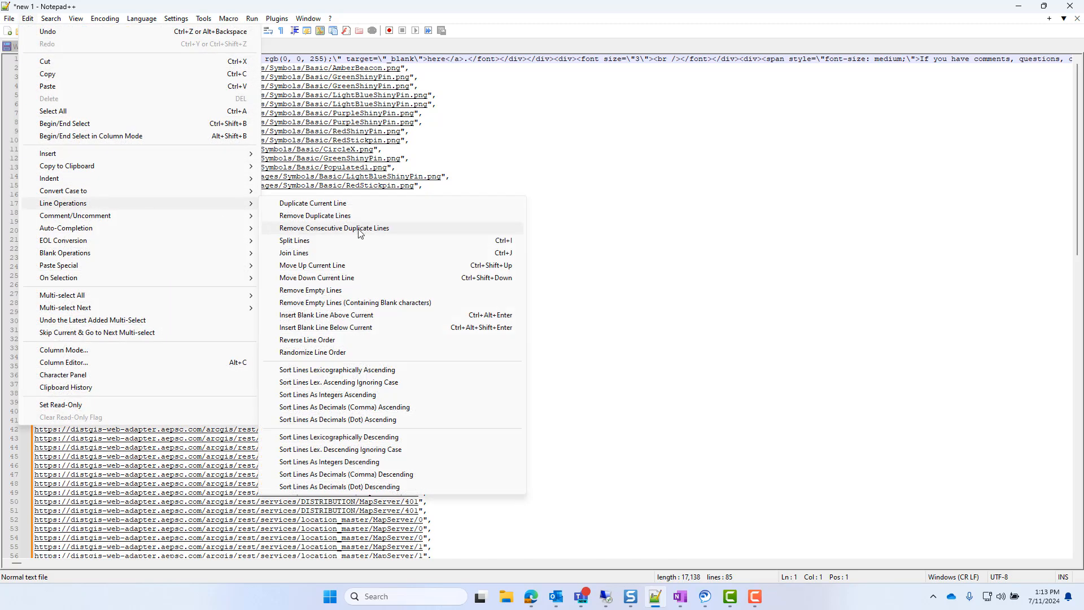
{"action": "left_click", "coordinate": [331, 216]}
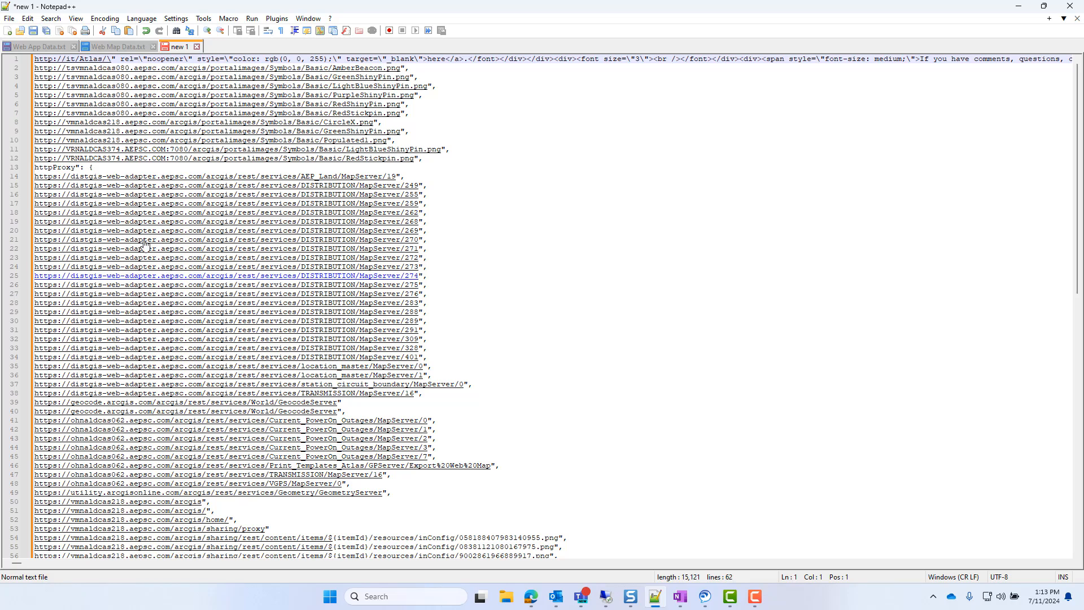
- Delete the httpProxy line between the http and https URLs
{"action": "left_click", "coordinate": [111, 165]}
{"action": "left_click_drag", "start_coordinate": [111, 165], "coordinate": [28, 163]}
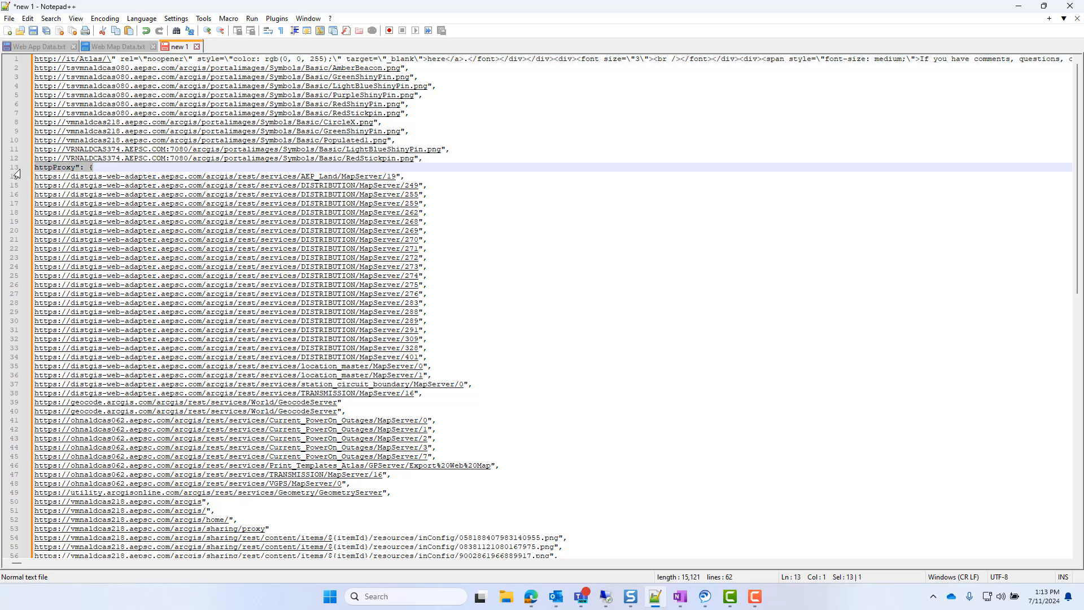
{"action": "key", "text": "BackSpace"}
{"action": "key", "text": "BackSpace"}
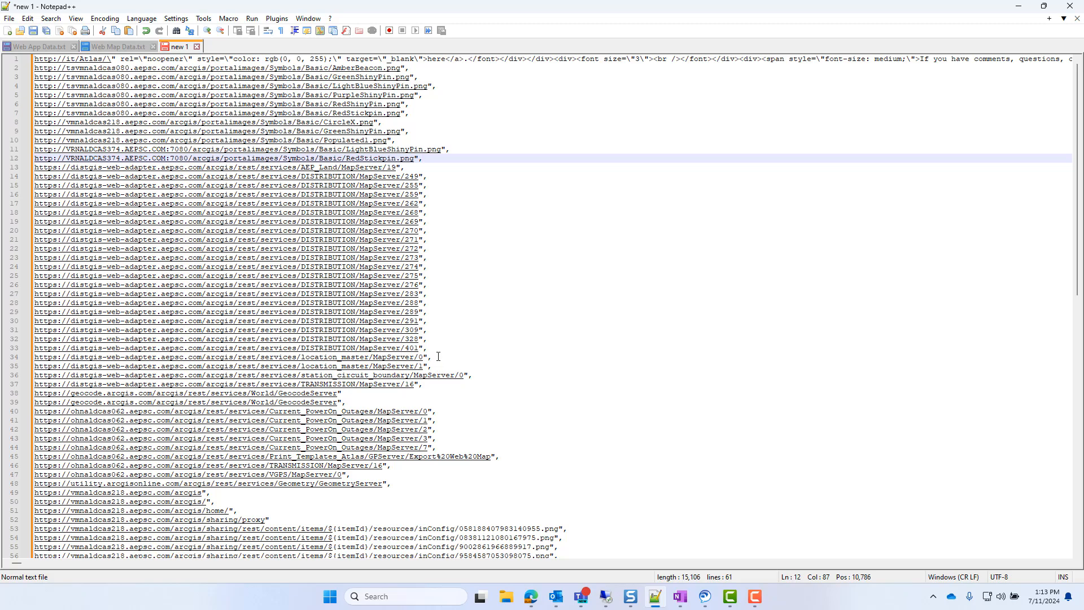
- Strip the layer numbers and trailing punctuation after MapServer from all DISTRIBUTION URLs as one column block, and remove the resulting duplicate lines
{"action": "left_click_drag", "start_coordinate": [433, 351], "coordinate": [400, 177]}
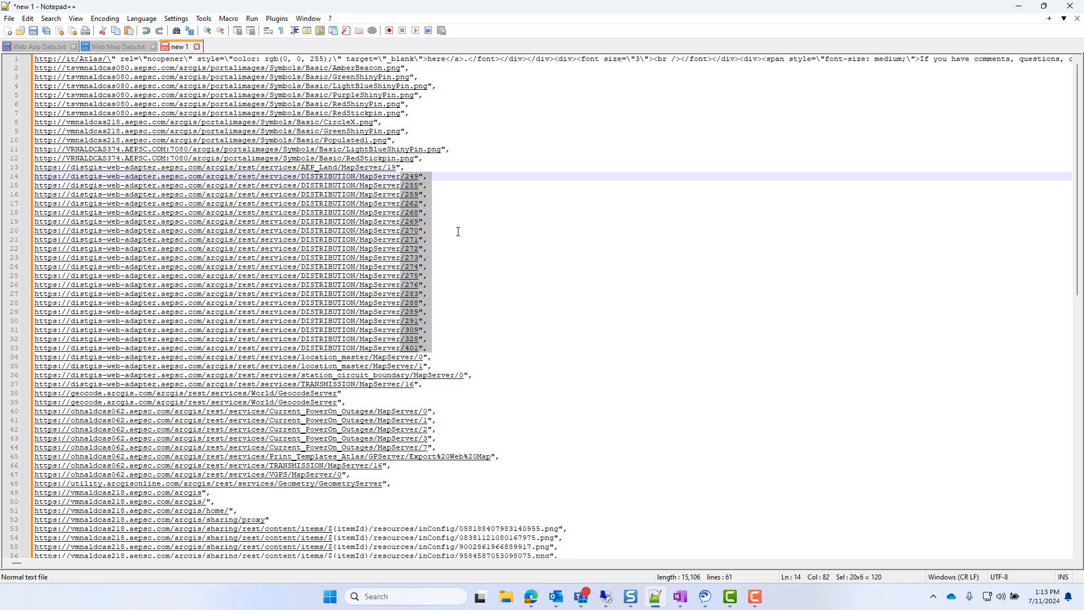
{"action": "key", "text": "Delete"}
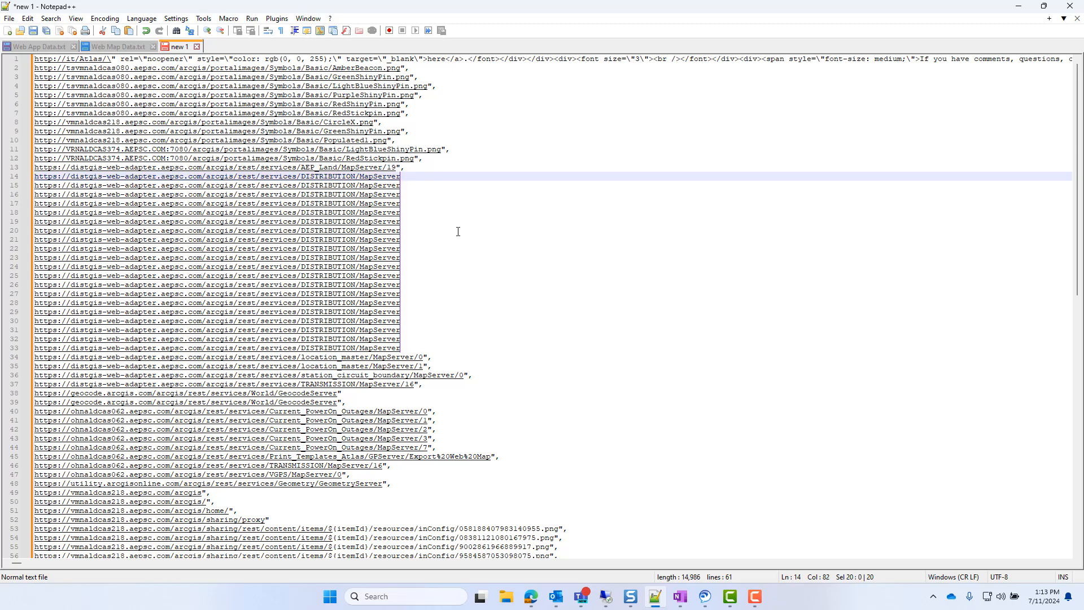
{"action": "left_click", "coordinate": [28, 18]}
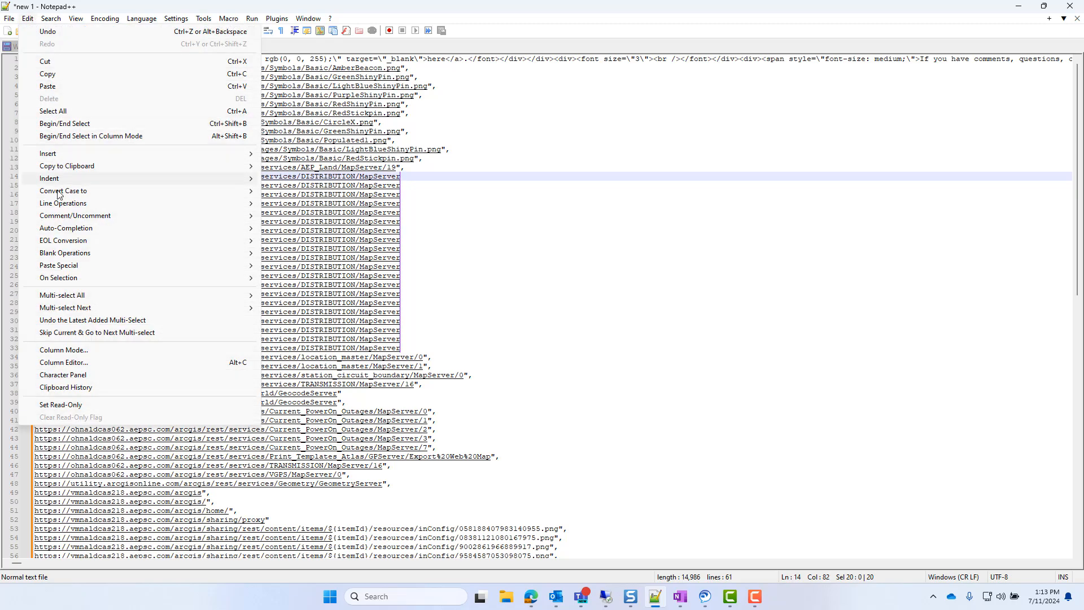
{"action": "mouse_move", "coordinate": [63, 203]}
{"action": "left_click", "coordinate": [290, 214]}
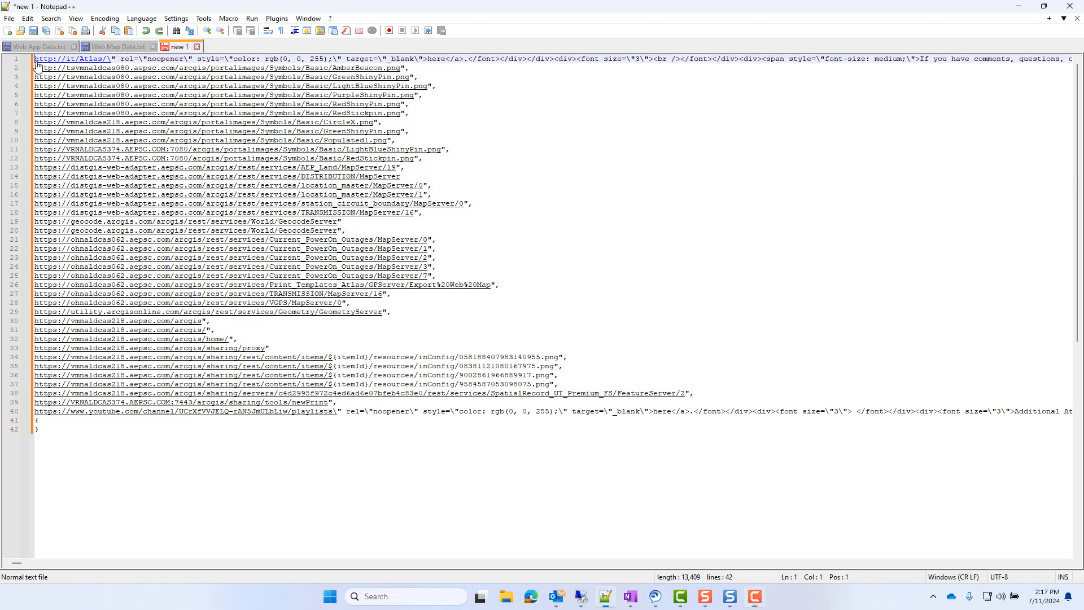
{"action": "left_click_drag", "start_coordinate": [34, 59], "coordinate": [429, 156]}
{"action": "key", "text": "Delete"}
{"action": "key", "text": "Delete"}
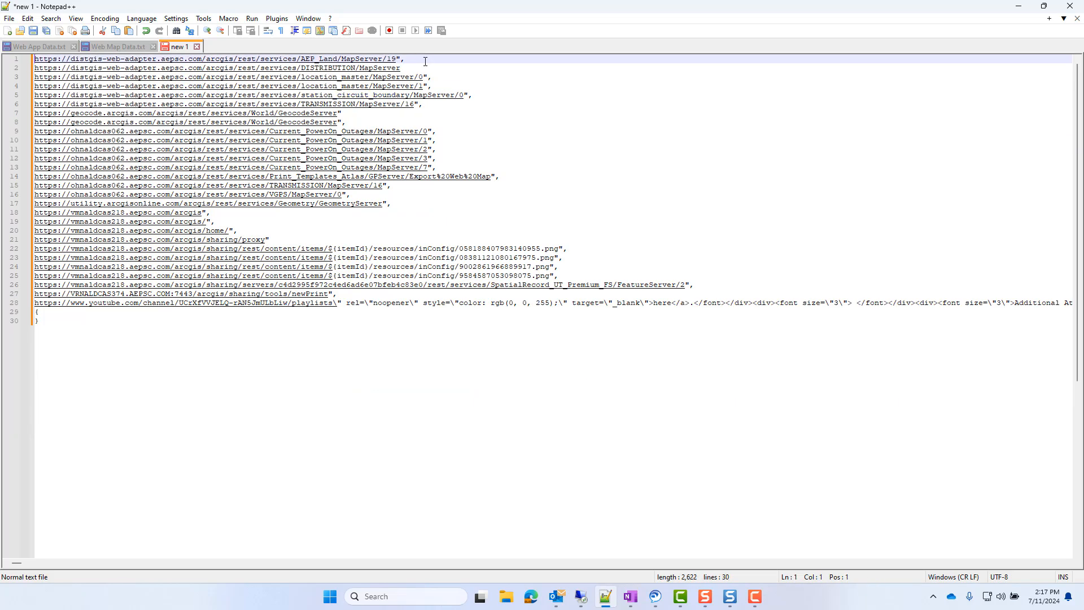
- Trim the AEP_Land and first location_master URLs to end at MapServer, and delete the second location_master line
{"action": "left_click", "coordinate": [426, 60]}
{"action": "key", "text": "BackSpace"}
{"action": "key", "text": "BackSpace"}
{"action": "key", "text": "BackSpace"}
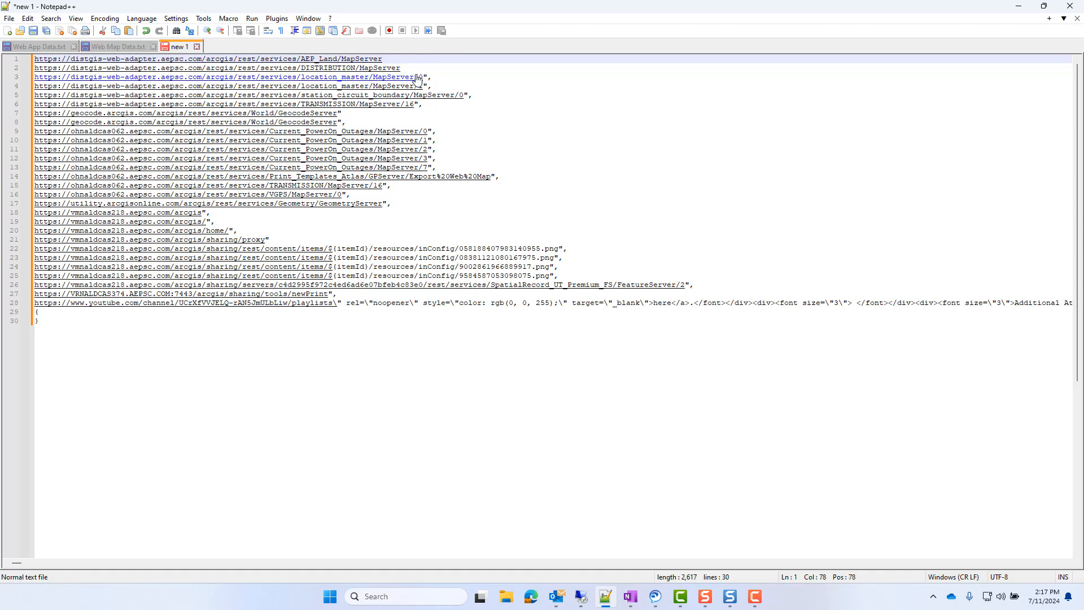
{"action": "left_click", "coordinate": [439, 81]}
{"action": "left_click_drag", "start_coordinate": [416, 77], "coordinate": [493, 86]}
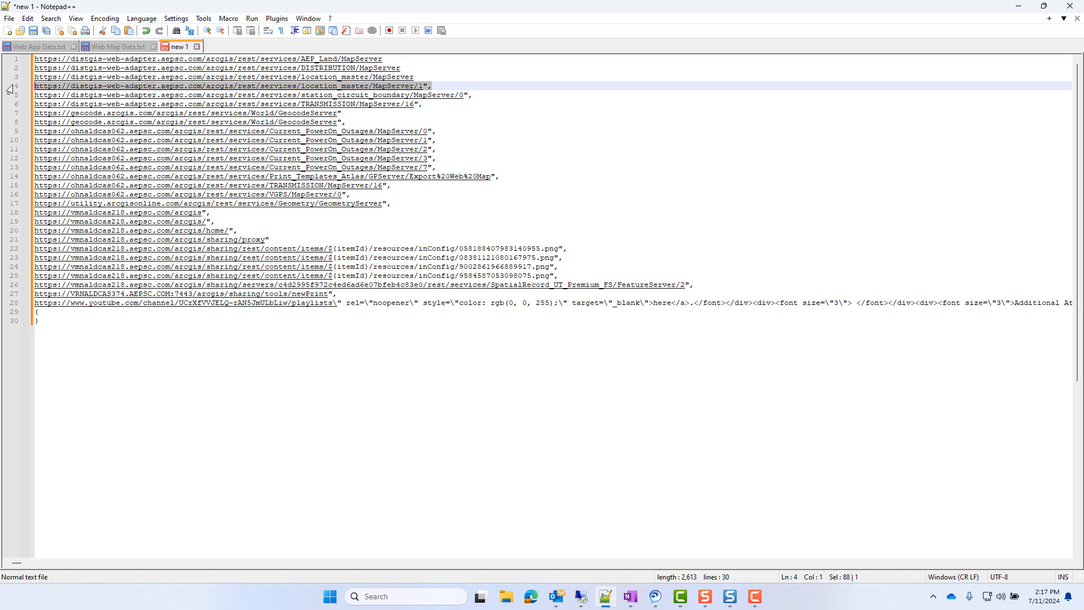
{"action": "key", "text": "Delete"}
- Trim the station_circuit_boundary and distgis-web-adapter TRANSMISSION URLs to end at MapServer
{"action": "left_click", "coordinate": [493, 86]}
{"action": "key", "text": "BackSpace"}
{"action": "key", "text": "BackSpace"}
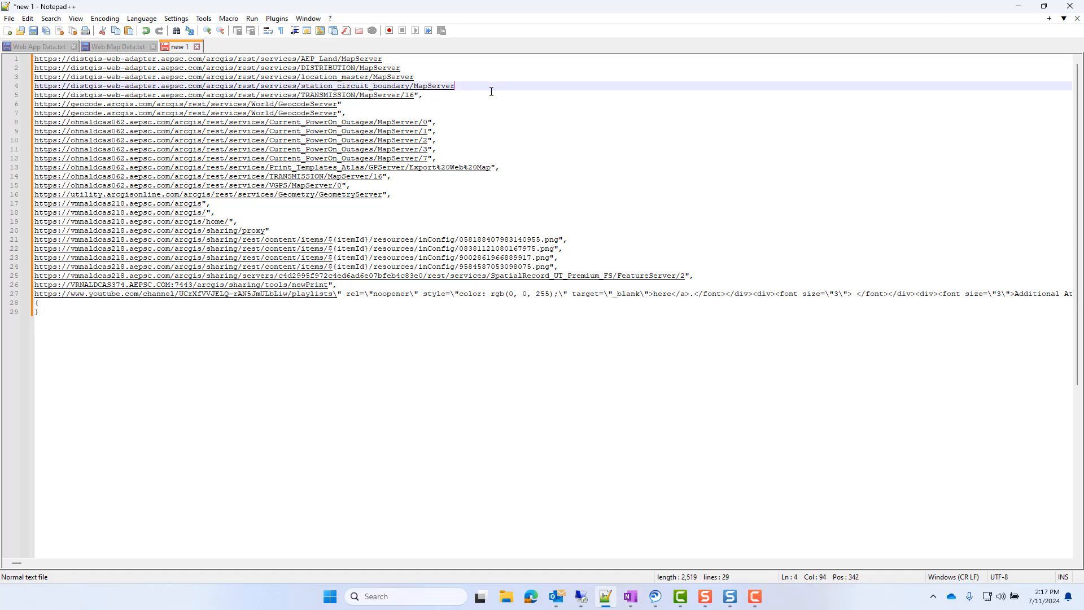
{"action": "left_click", "coordinate": [421, 98]}
{"action": "key", "text": "BackSpace"}
{"action": "key", "text": "BackSpace"}
{"action": "key", "text": "BackSpace"}
{"action": "key", "text": "BackSpace"}
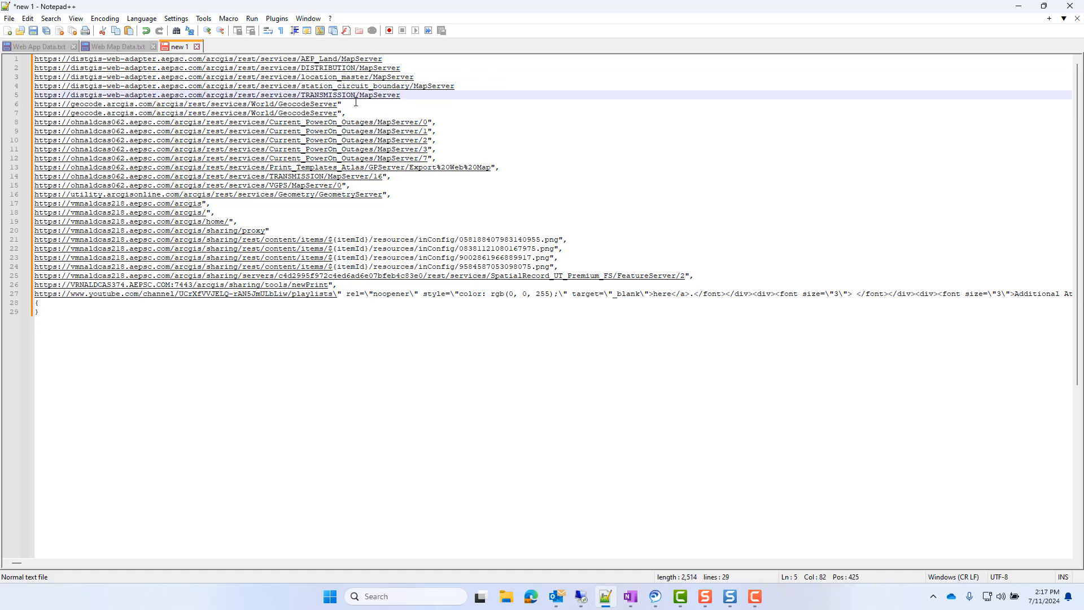
- Delete the two geocode.arcgis.com GeocodeServer lines
{"action": "left_click_drag", "start_coordinate": [354, 113], "coordinate": [35, 105]}
{"action": "key", "text": "Delete"}
{"action": "key", "text": "BackSpace"}
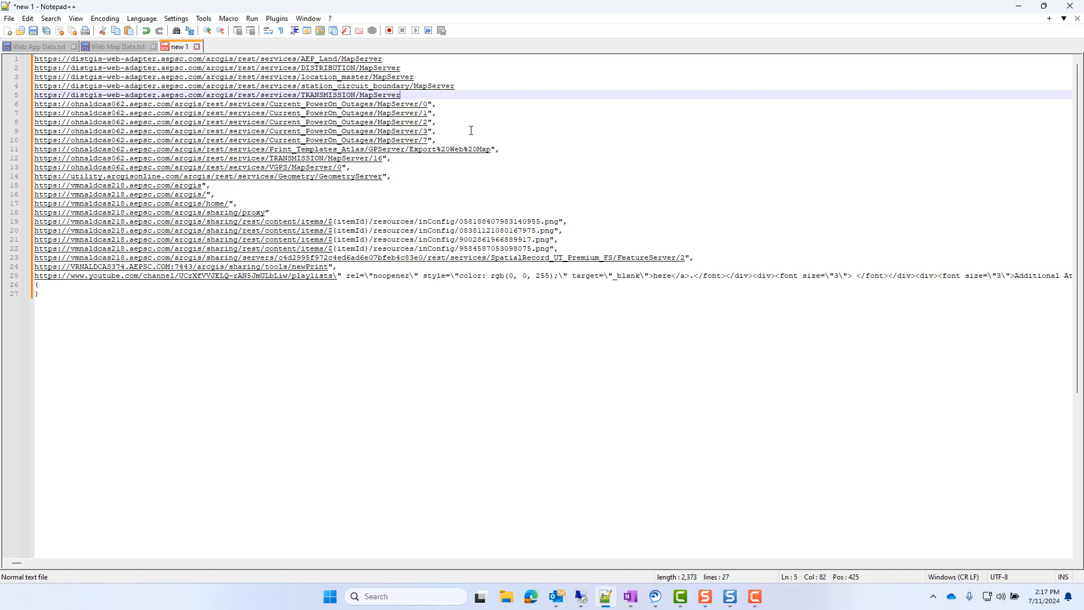
- Reduce the Current_PowerOn_Outages entries to a single URL ending at MapServer, and delete the Print_Templates_Atlas line
{"action": "left_click_drag", "start_coordinate": [446, 140], "coordinate": [436, 105]}
{"action": "key", "text": "Delete"}
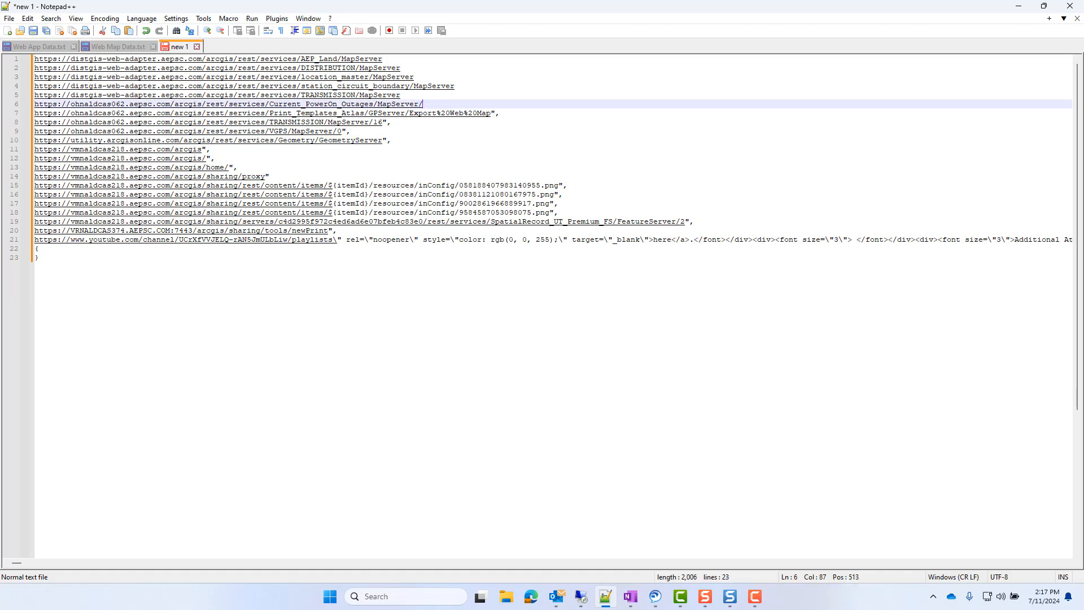
{"action": "left_click_drag", "start_coordinate": [500, 113], "coordinate": [419, 104]}
{"action": "key", "text": "Delete"}
- Trim the ohnaldcas062 TRANSMISSION and VGPS URLs to end at MapServer
{"action": "key", "text": "Down"}
{"action": "key", "text": "BackSpace"}
{"action": "key", "text": "BackSpace"}
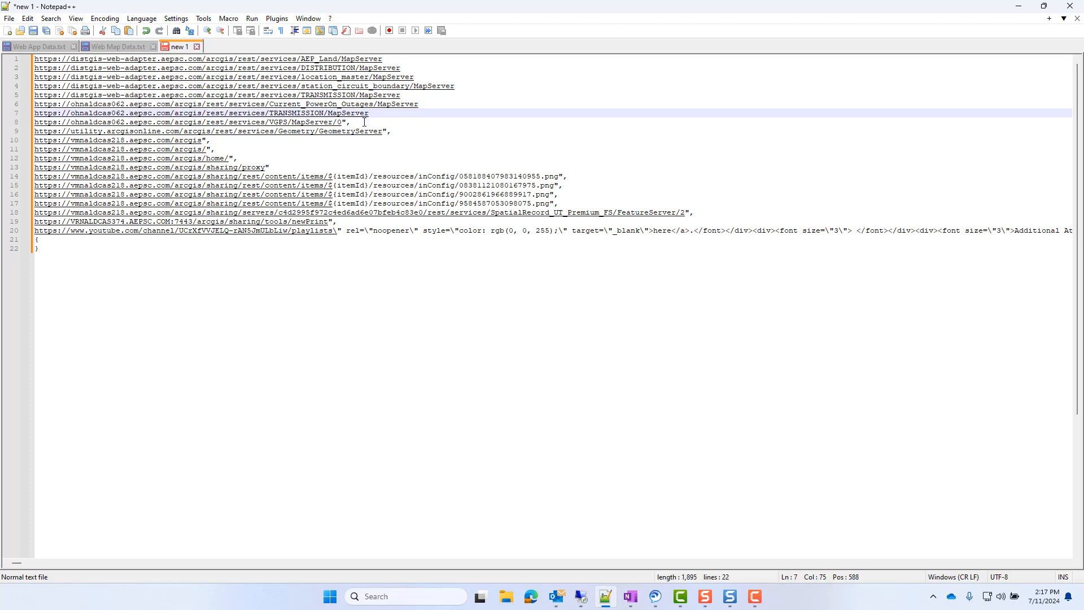
{"action": "key", "text": "Down"}
{"action": "key", "text": "BackSpace"}
{"action": "key", "text": "BackSpace"}
{"action": "key", "text": "BackSpace"}
{"action": "key", "text": "BackSpace"}
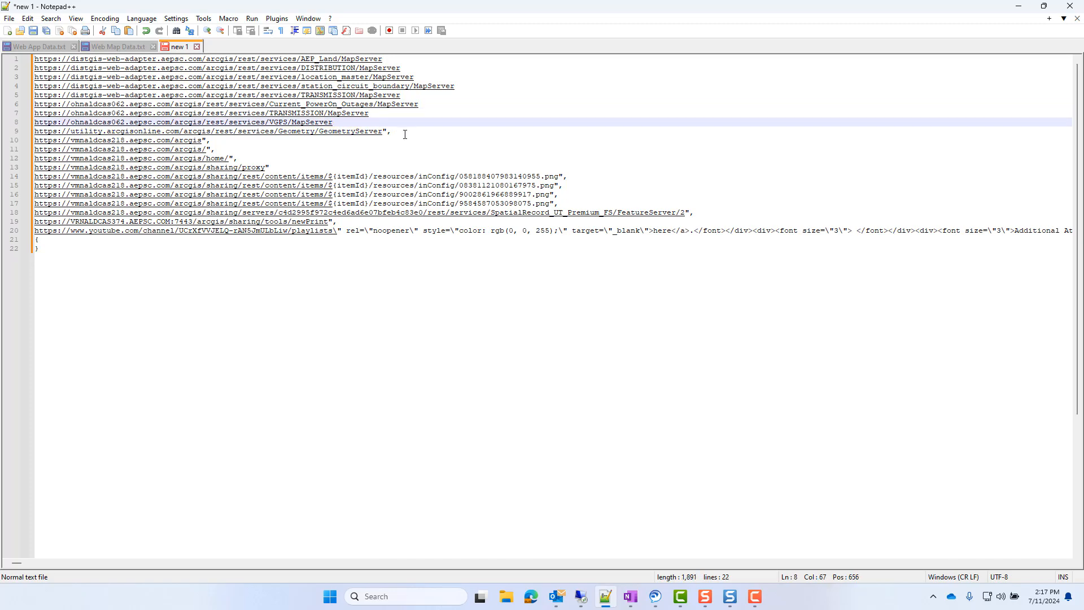
- Delete the lines from the GeometryServer URL through the last inConfig PNG resource URL
{"action": "left_click_drag", "start_coordinate": [35, 131], "coordinate": [566, 212]}
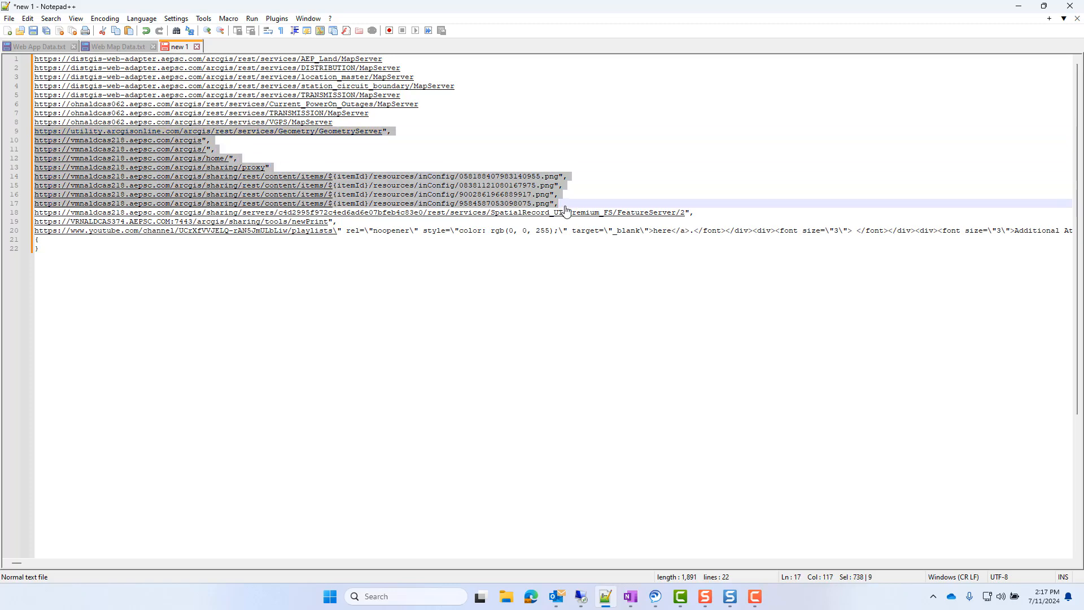
{"action": "key", "text": "BackSpace"}
{"action": "key", "text": "BackSpace"}
- Trim the SpatialRecord_UT_Premium_FS URL to end at FeatureServer, and delete the newPrint, YouTube and brace lines below it
{"action": "left_click", "coordinate": [704, 132]}
{"action": "key", "text": "BackSpace"}
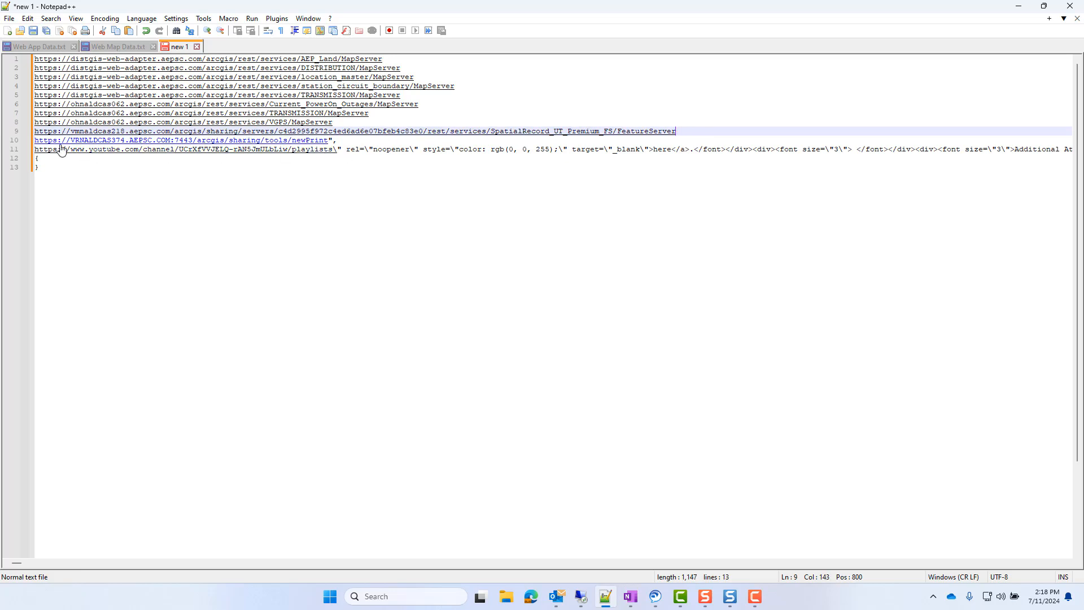
{"action": "left_click_drag", "start_coordinate": [50, 170], "coordinate": [31, 143]}
{"action": "key", "text": "Delete"}
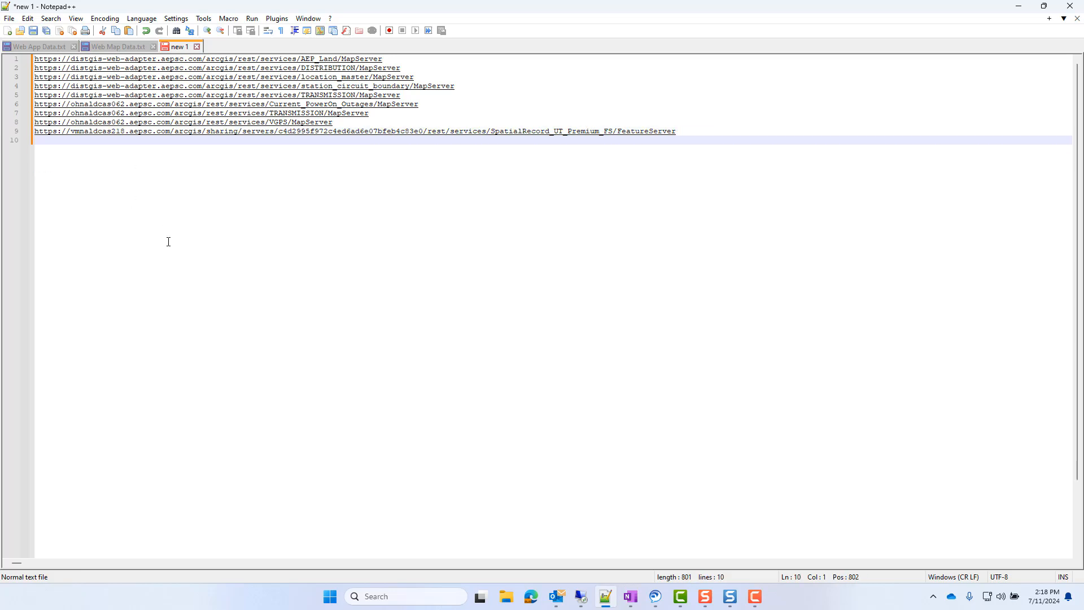